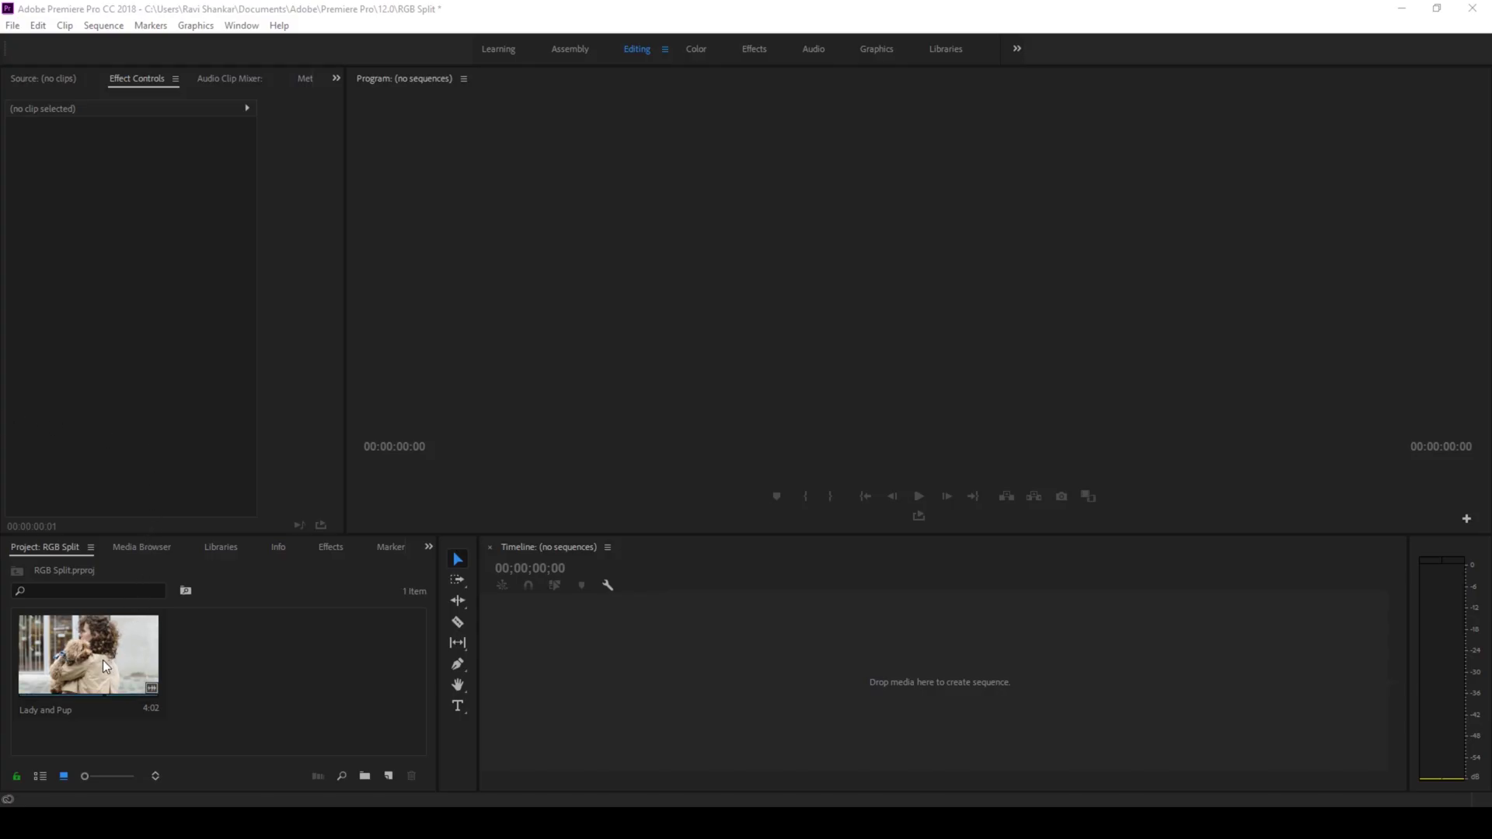
Drop the Lady and Pup clip onto the Timeline to create its sequence, then play a preview
left_click_drag(101, 655, 586, 671)
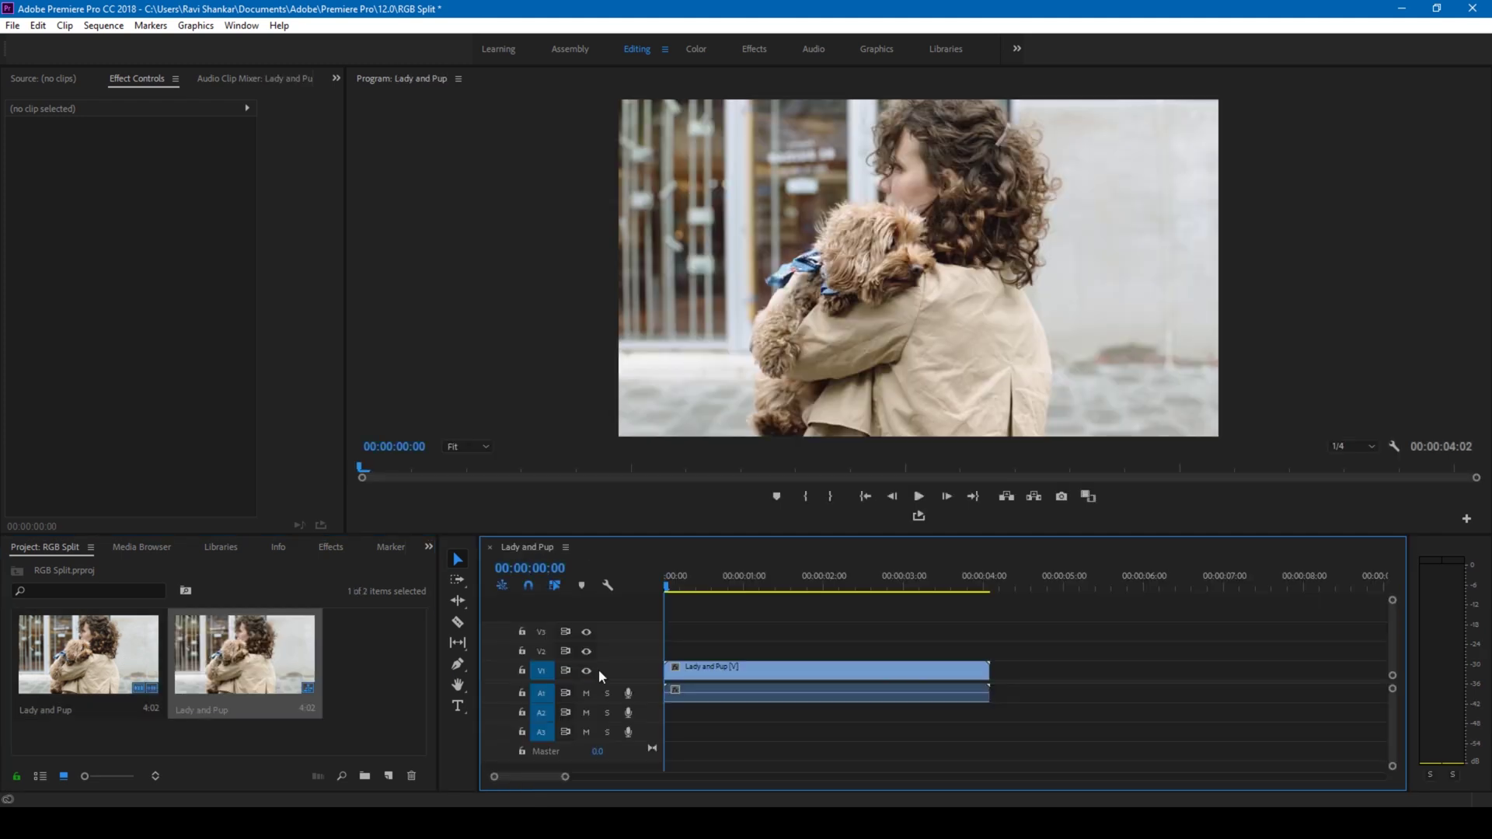
key("space")
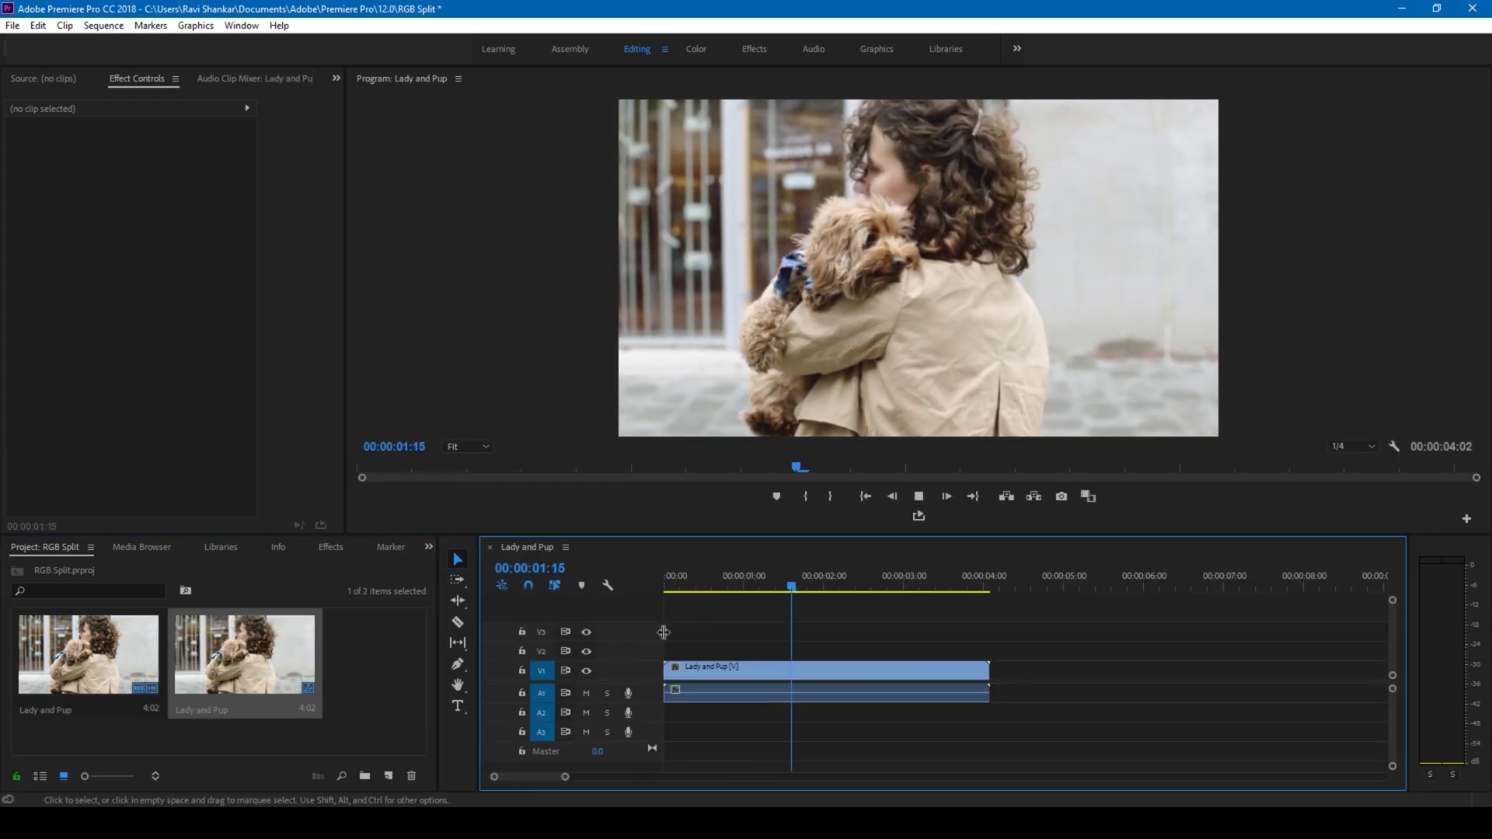
left_click(729, 595)
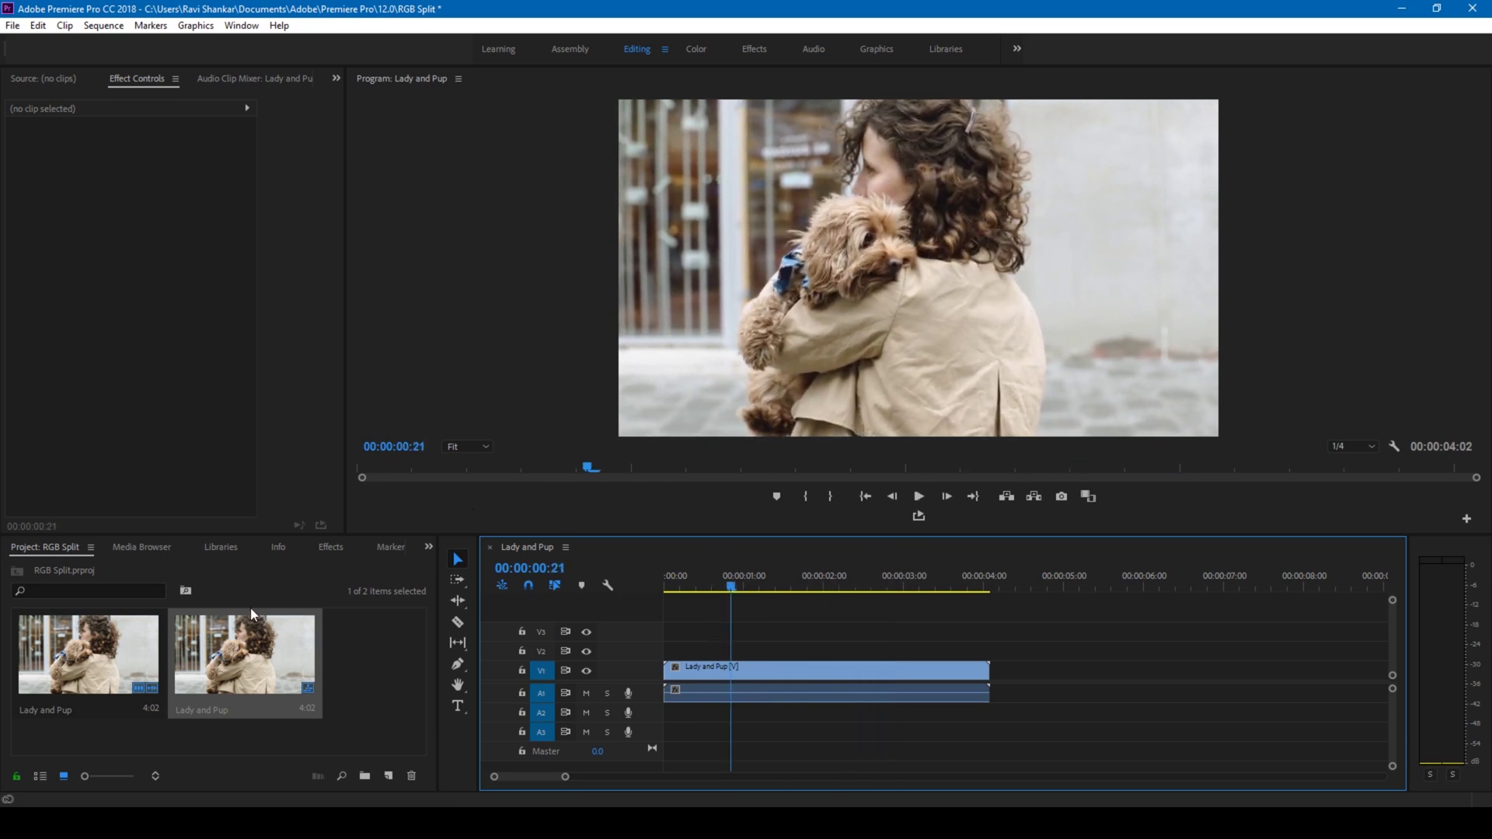
Search 'VR' and apply VR Chromatic Aberrations (red -10, blue 10) to the Lady and Pup clip
left_click(336, 553)
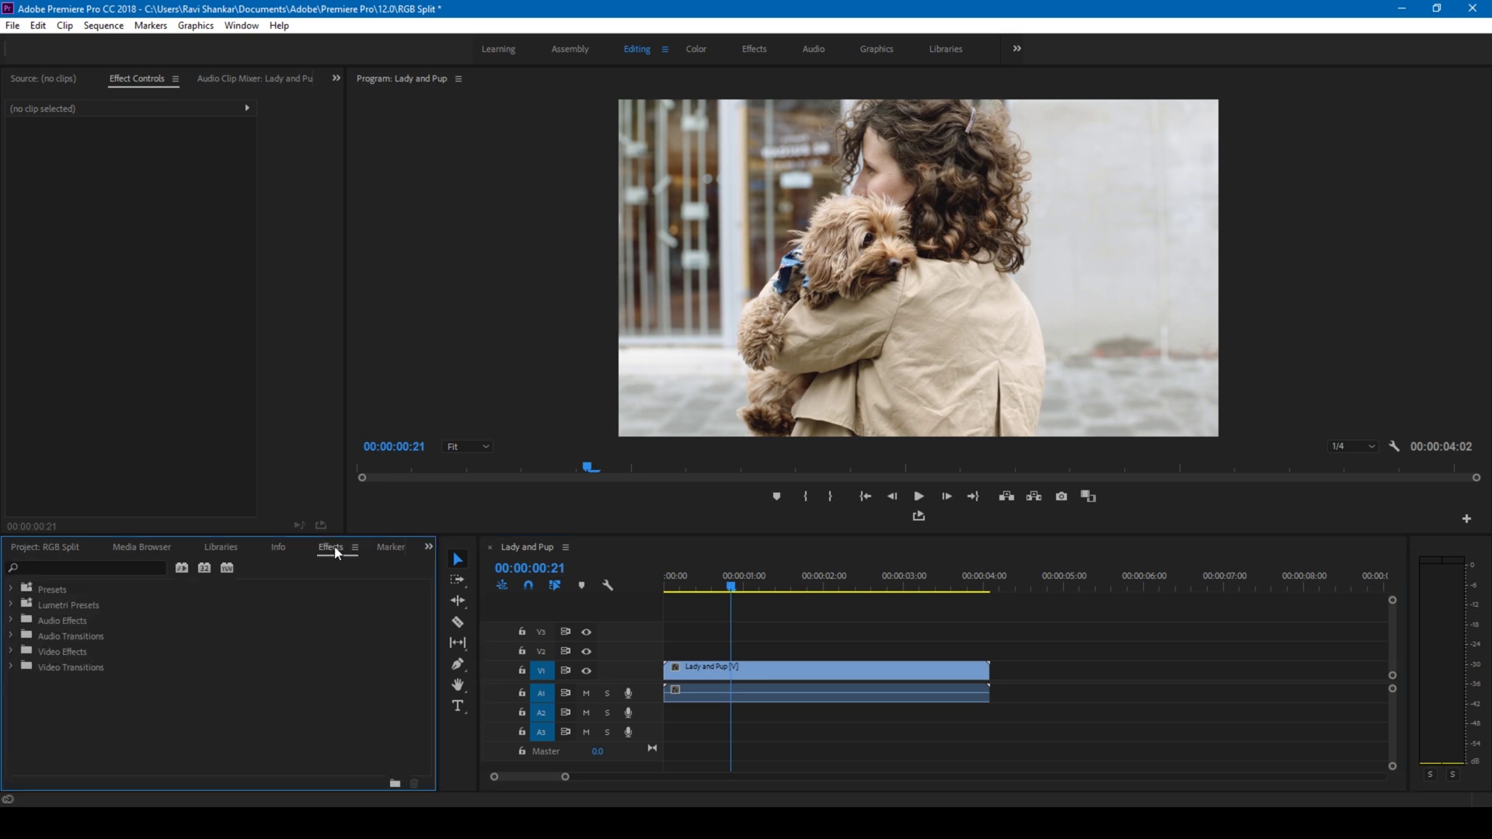
left_click(109, 568)
type("vR")
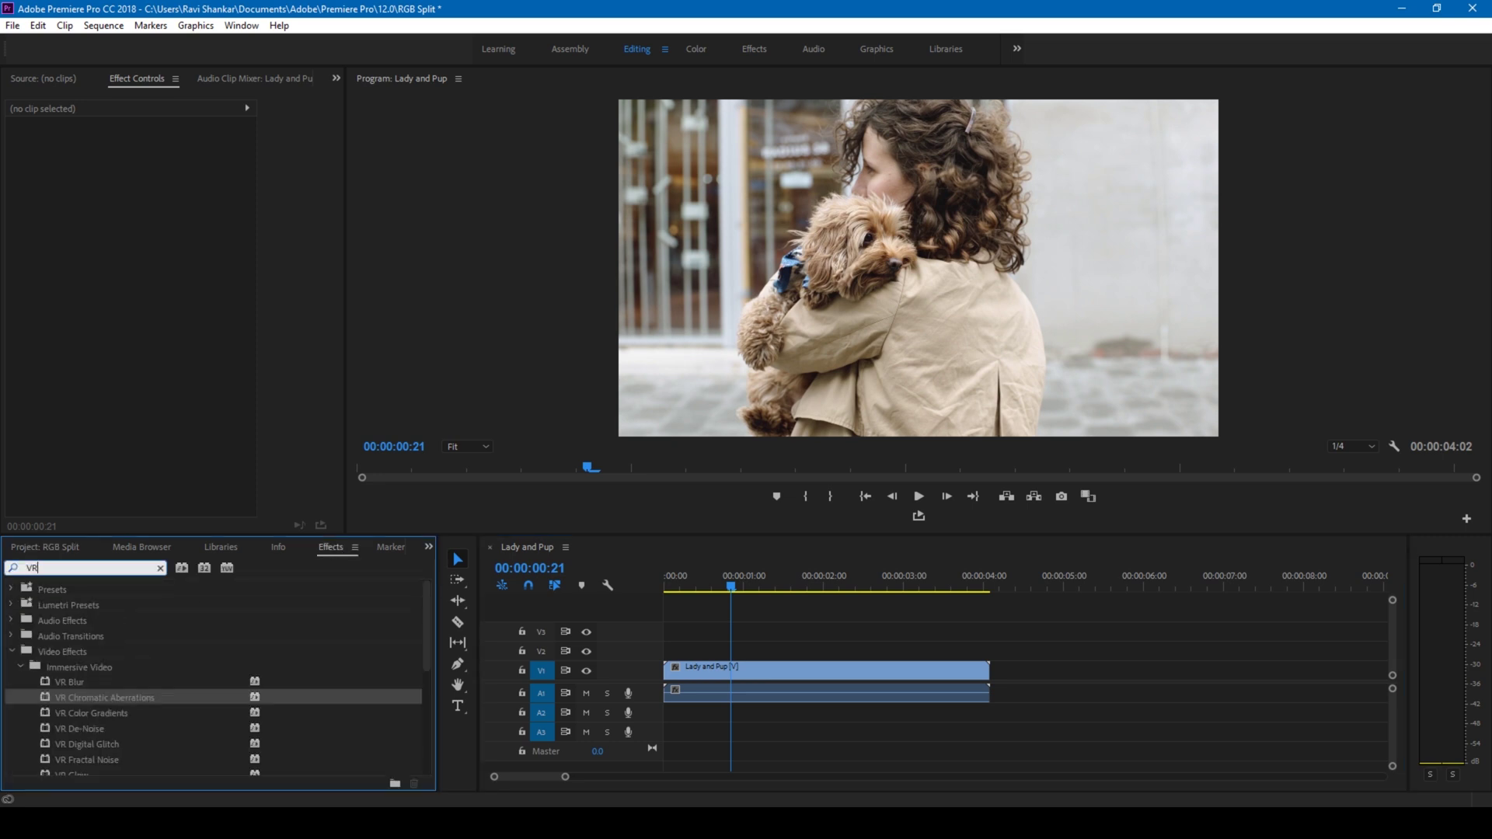
left_click(87, 697)
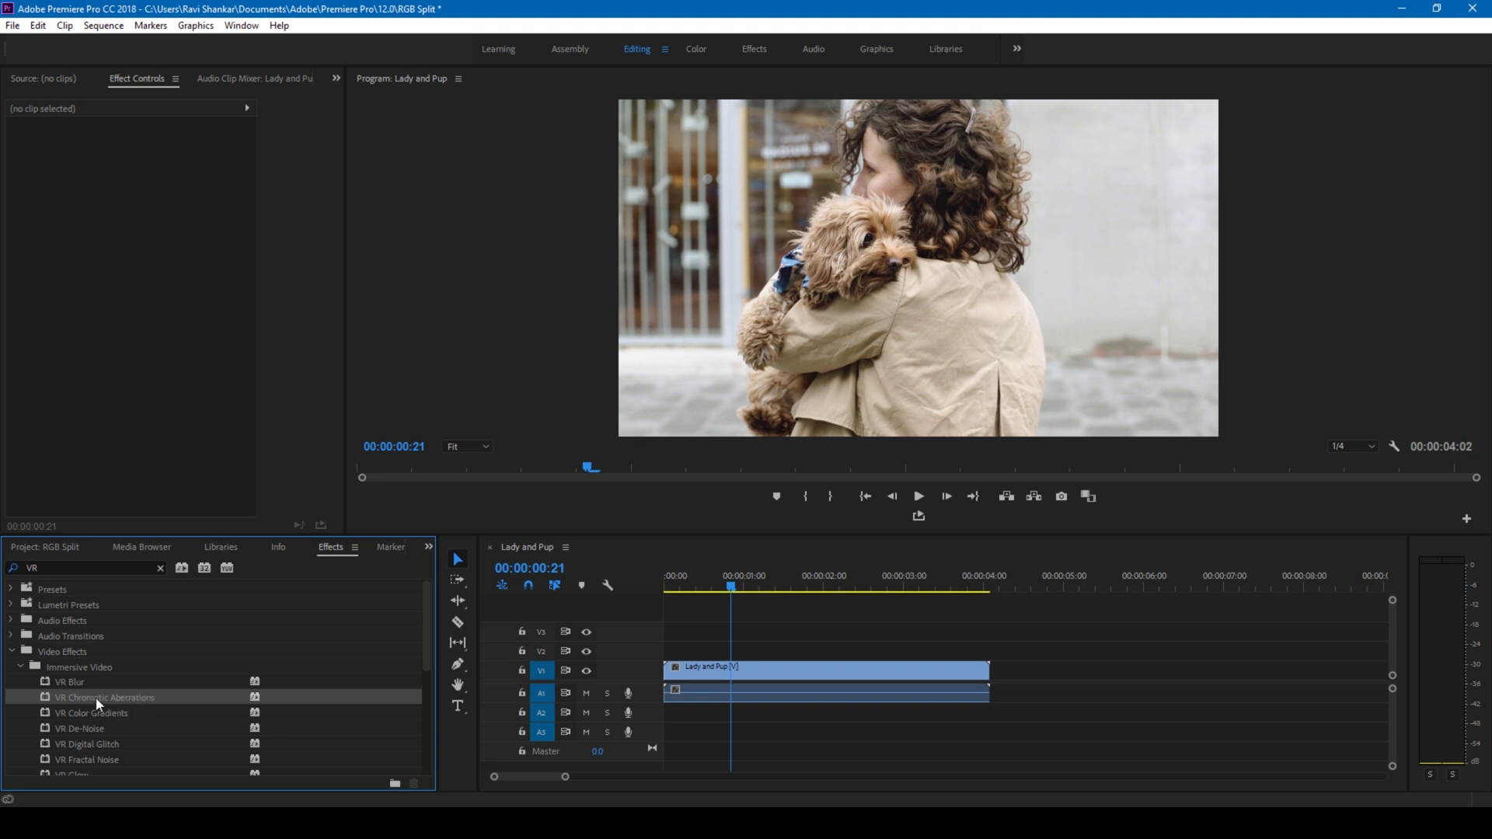
left_click_drag(100, 697, 709, 672)
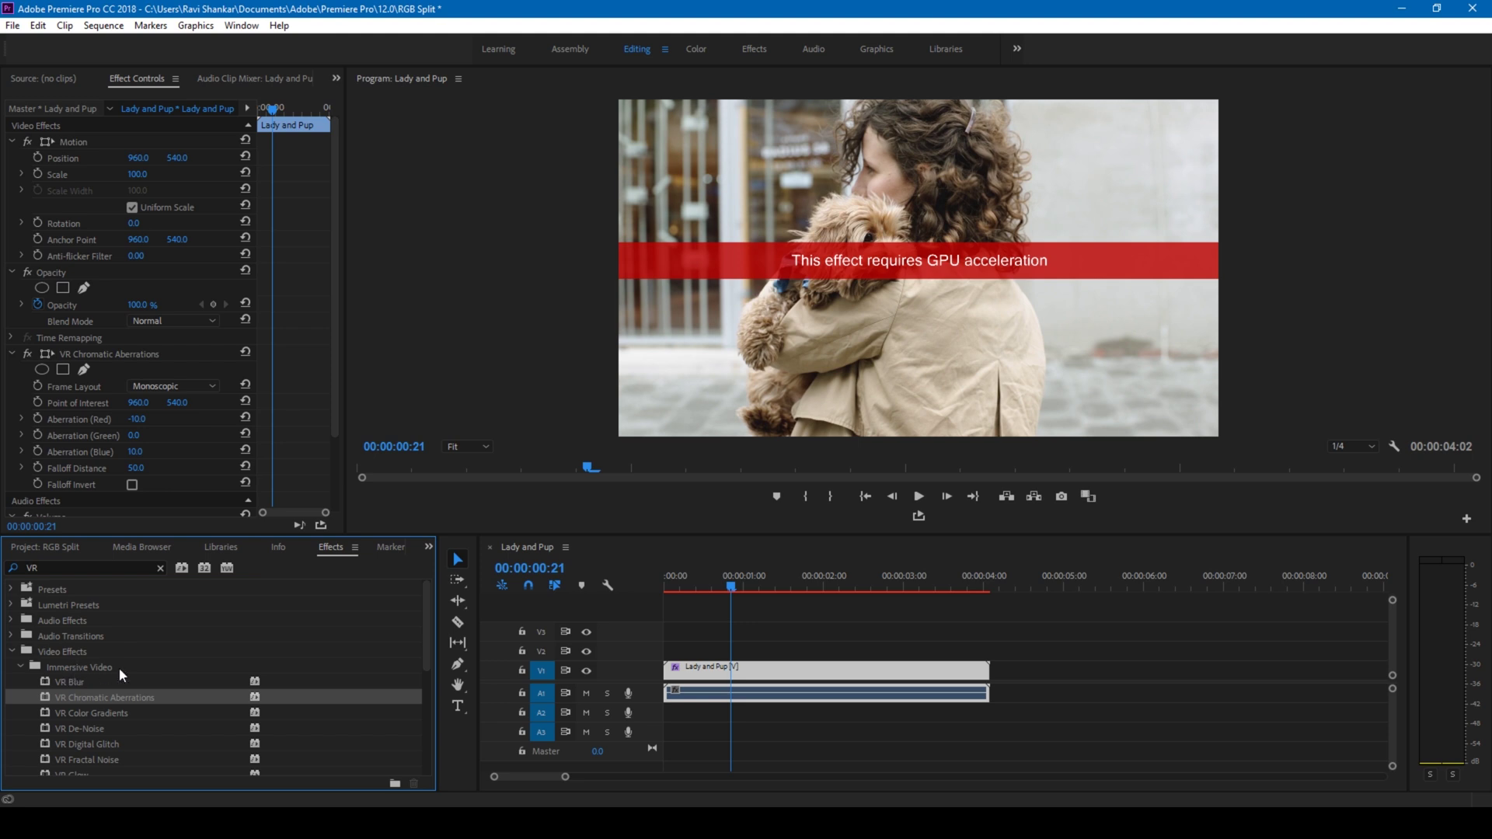
scroll(92, 692, "down", 2)
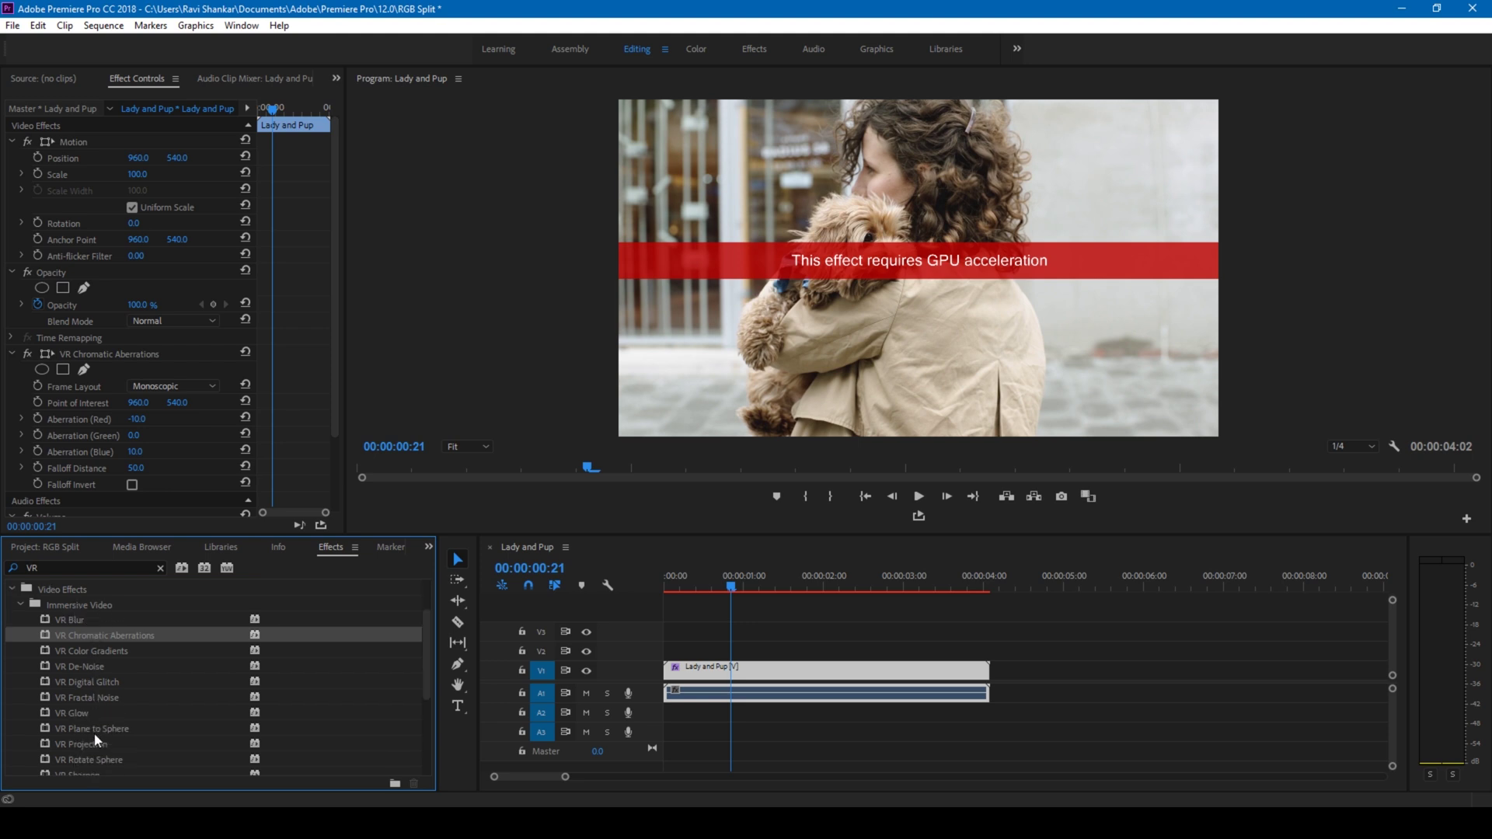
scroll(82, 746, "up", 2)
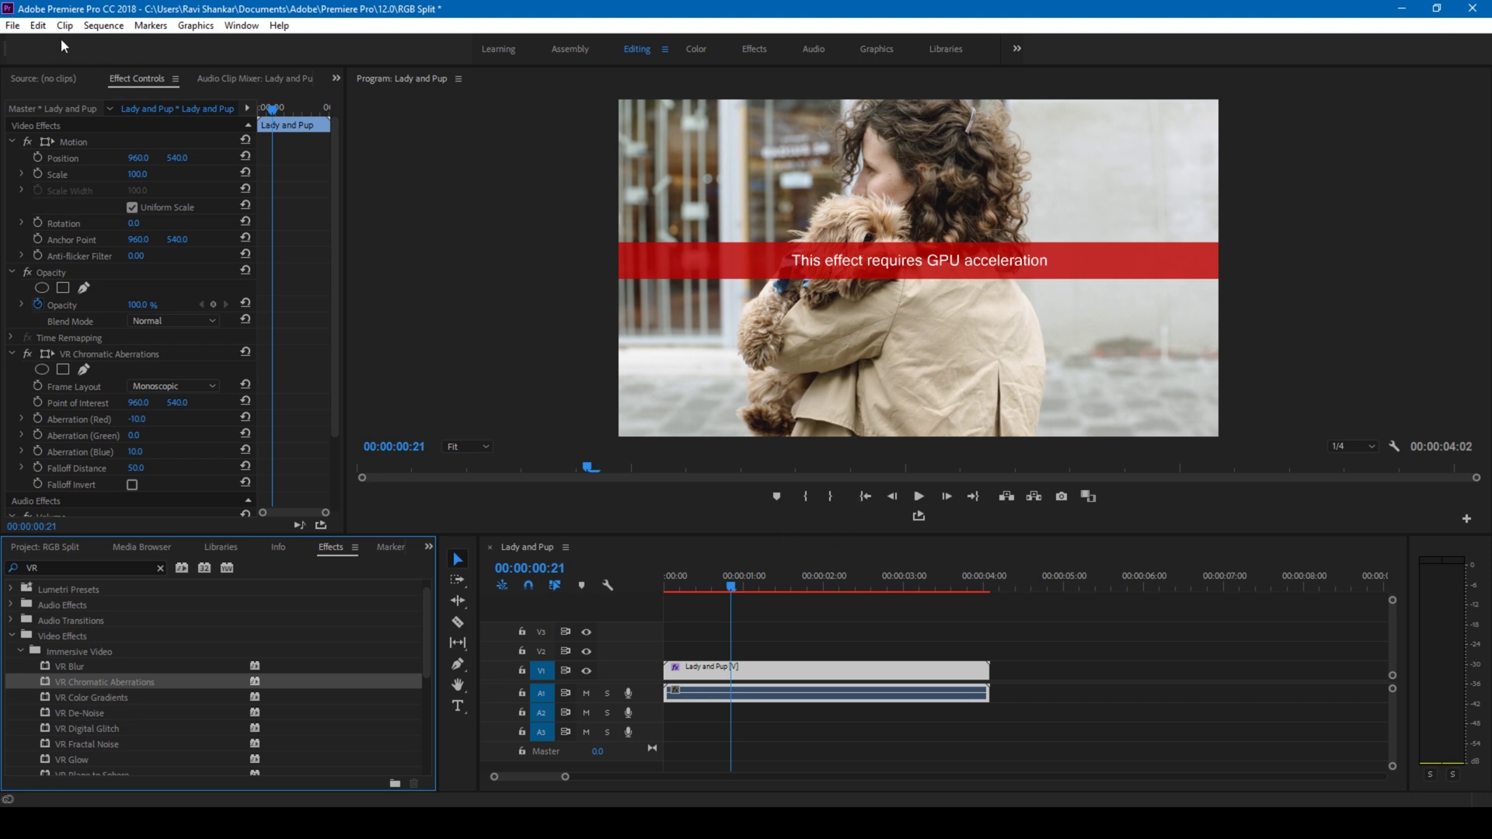
left_click(17, 28)
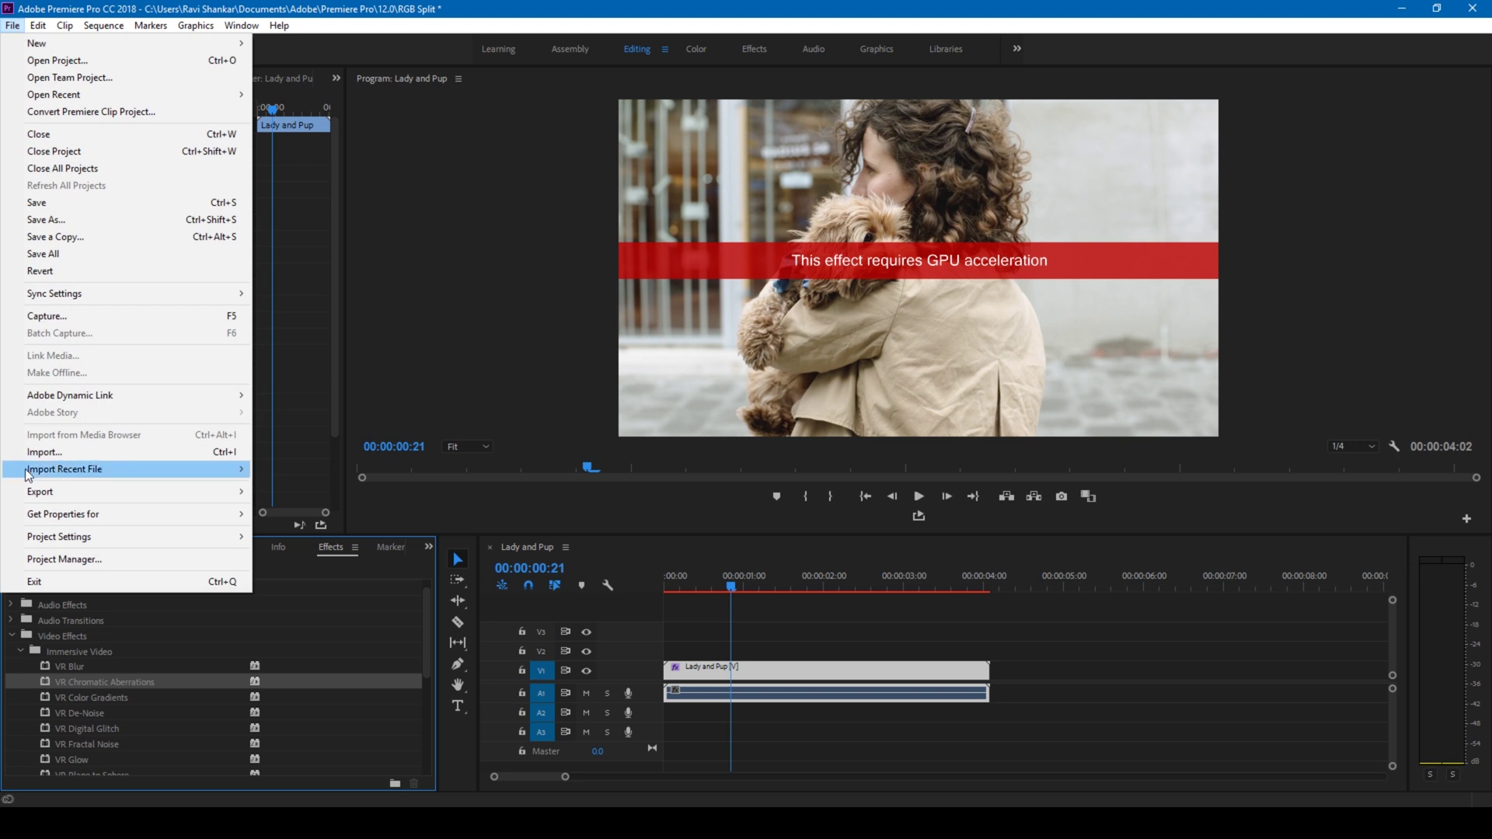
In Project Settings > General, choose Mercury Playback Engine GPU Acceleration (CUDA) as the renderer
mouse_move(58, 544)
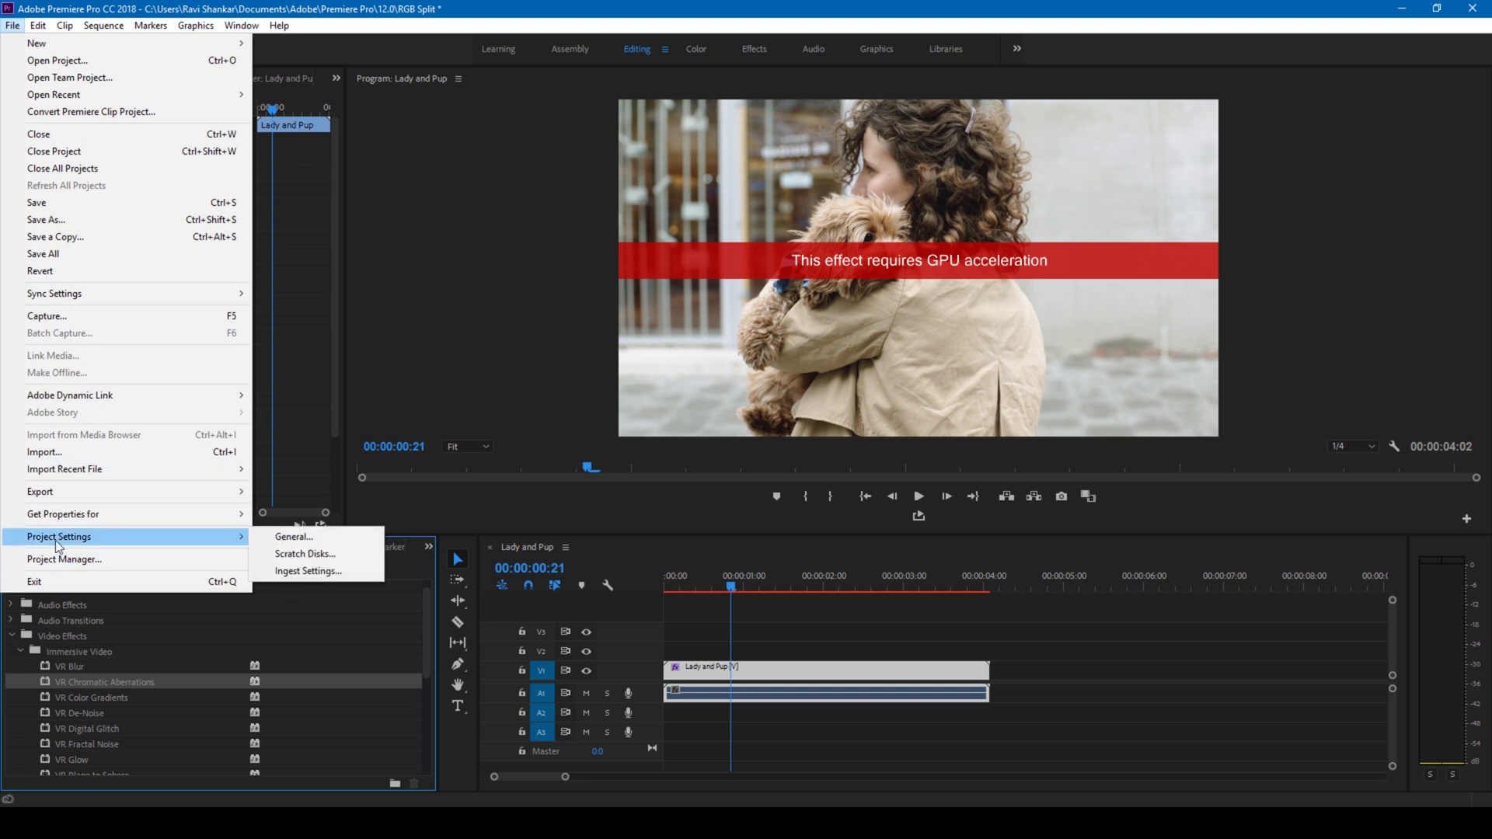
left_click(305, 535)
left_click(713, 265)
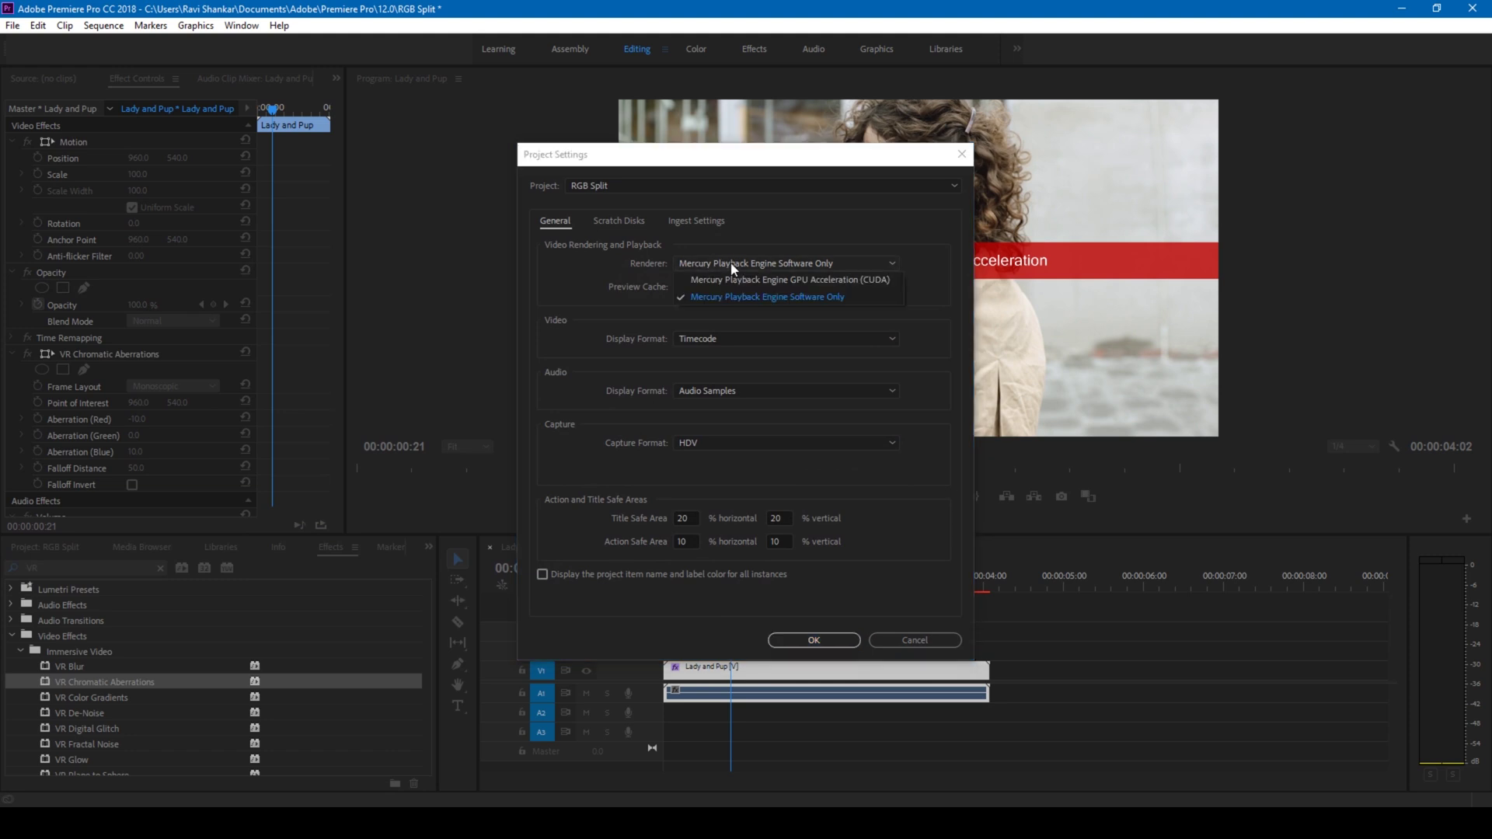
left_click(752, 280)
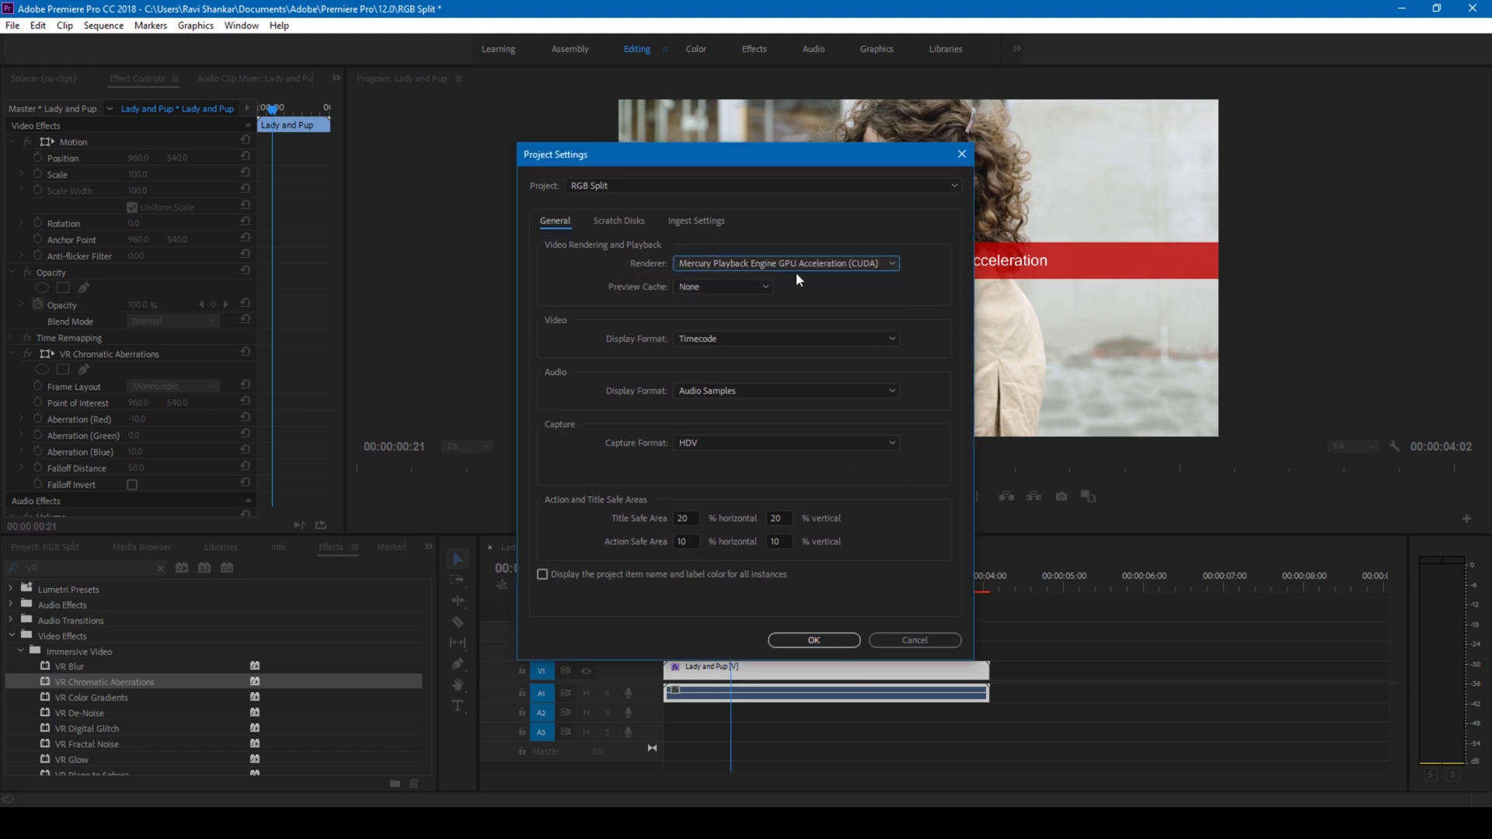
left_click(828, 635)
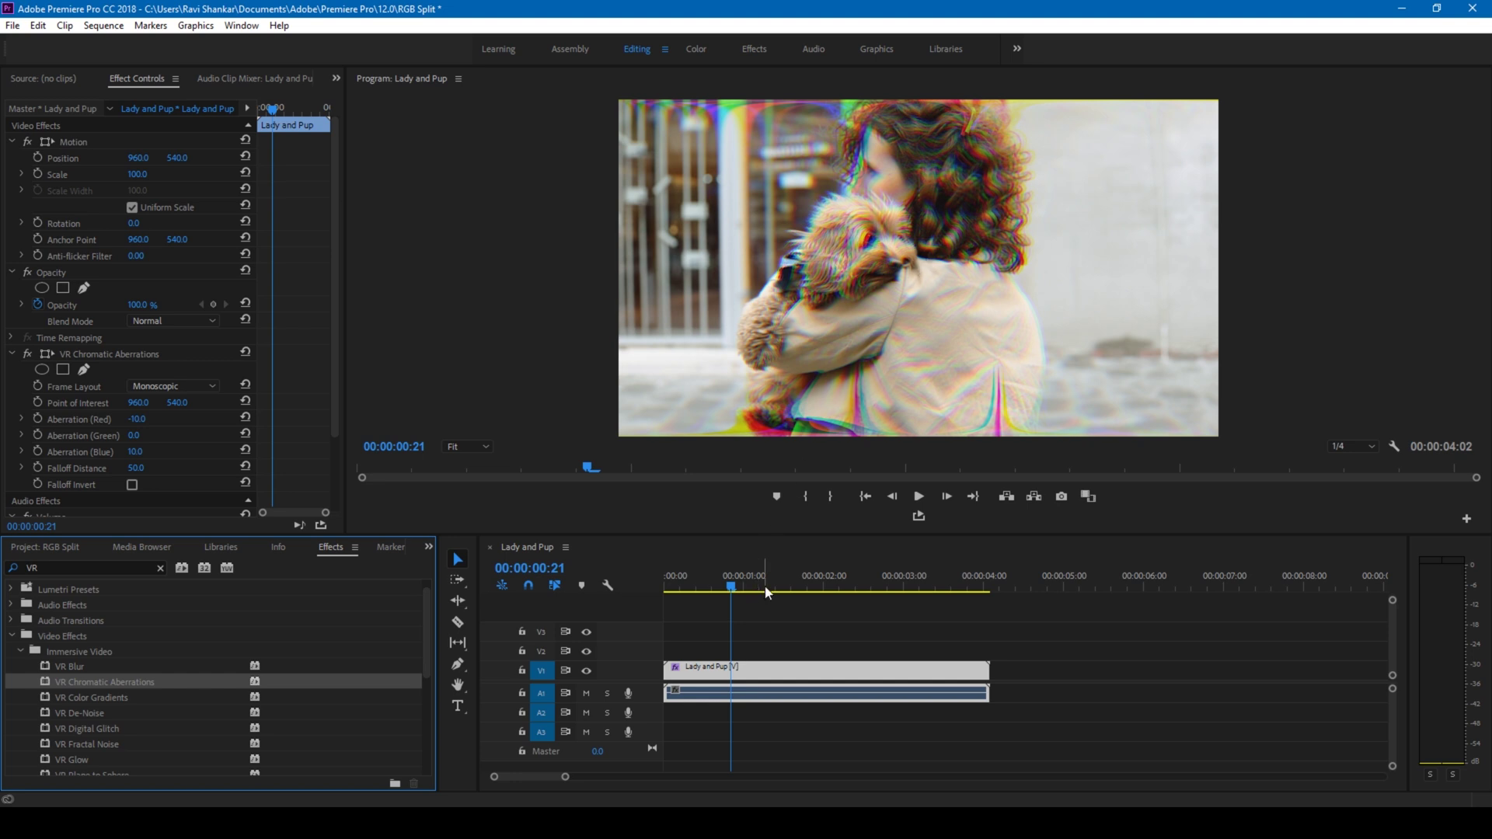
Save the project and scrub the playhead from 00:00:01:12 back to 00:00:00:20
key("ctrl+s")
left_click(782, 588)
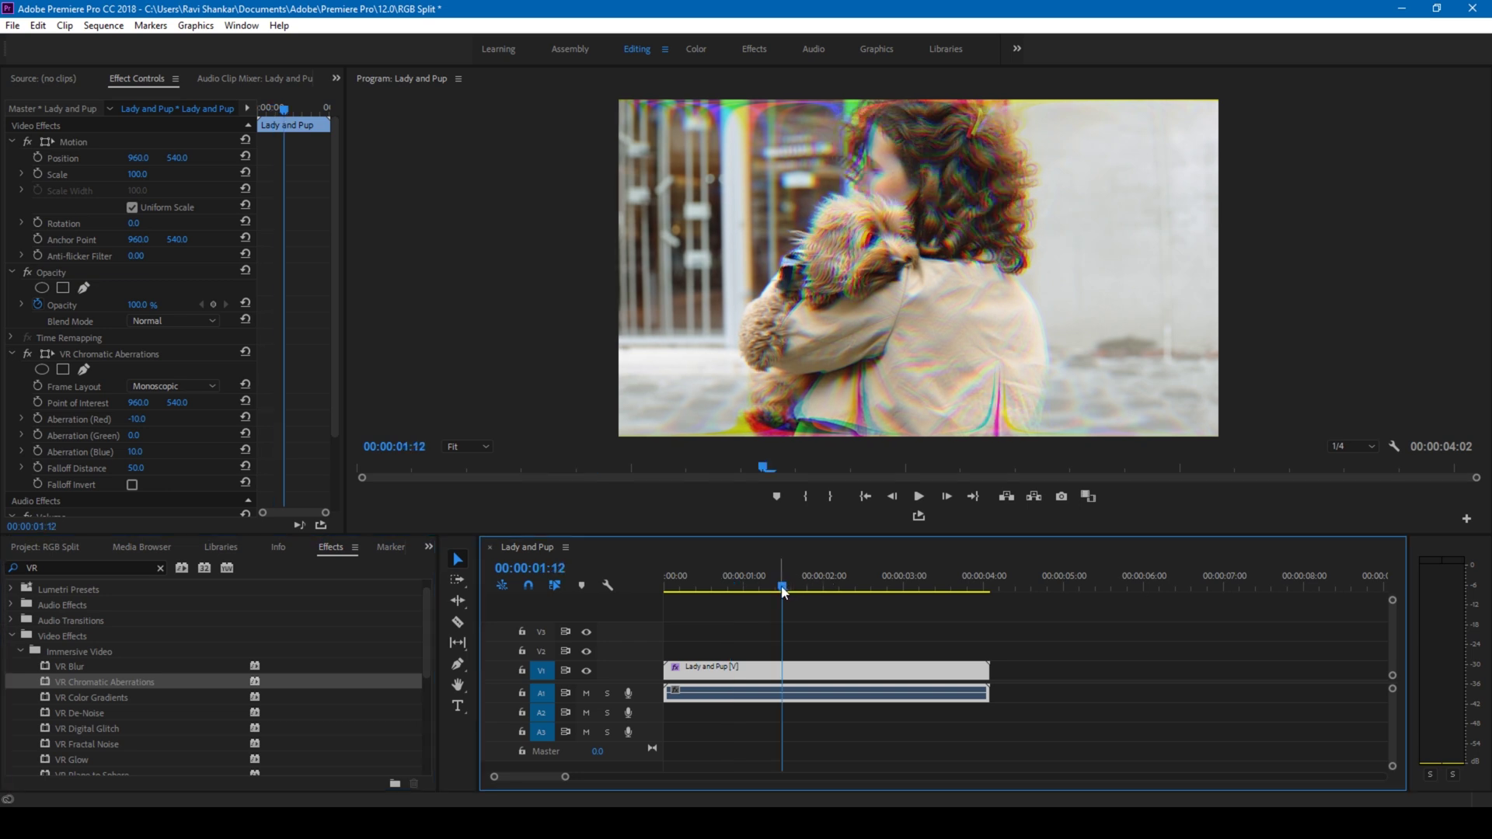
left_click_drag(783, 590, 730, 591)
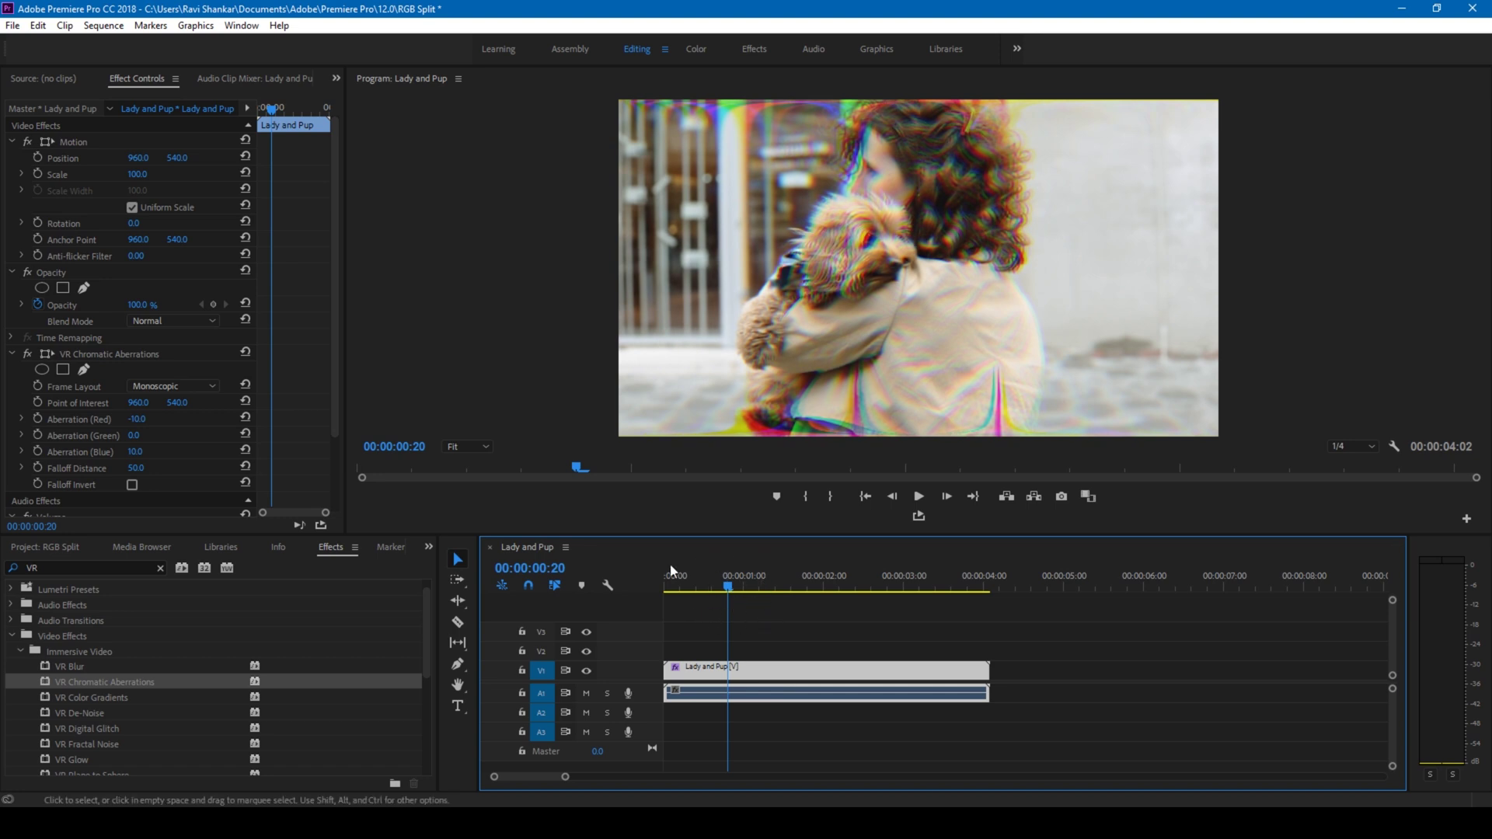
Adjust Aberration (Red) from -10.0, set Falloff Distance to 0.0, and preview playback
left_click(138, 423)
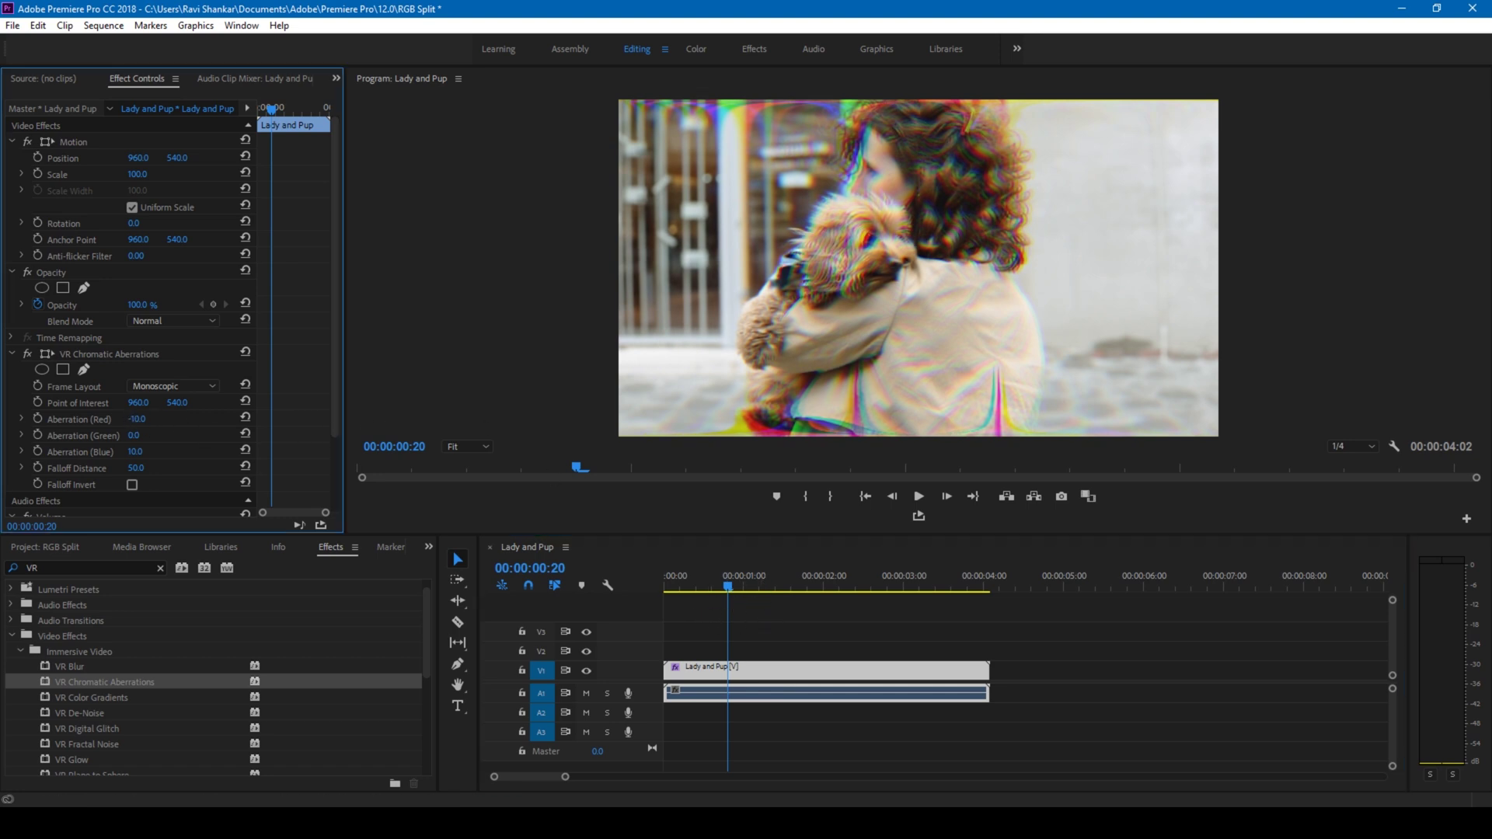
mouse_move(139, 420)
left_mouse_down()
mouse_move(133, 449)
mouse_move(144, 434)
left_mouse_up()
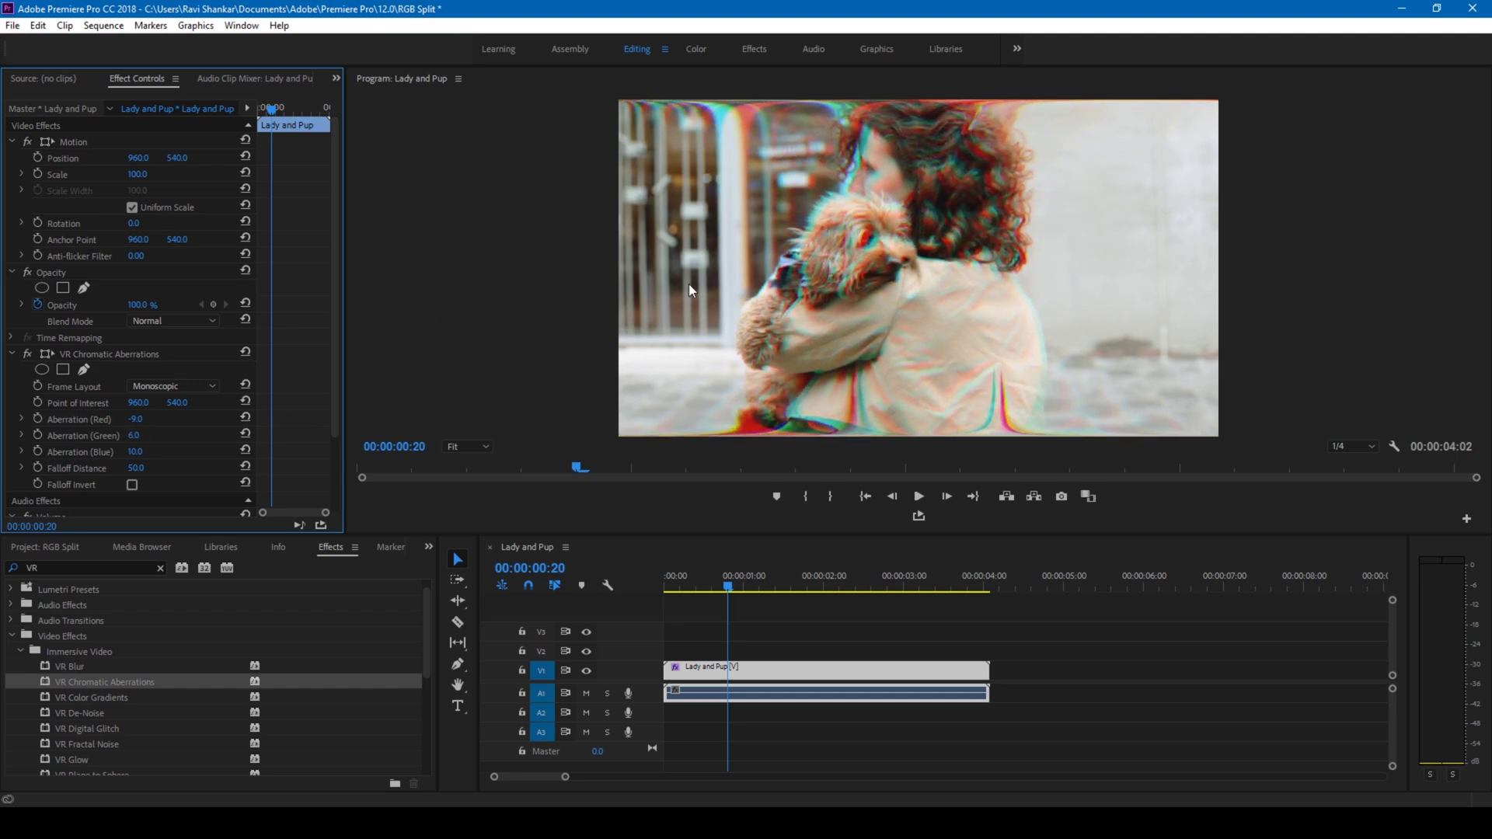
mouse_move(142, 468)
left_mouse_down()
mouse_move(112, 467)
mouse_move(141, 451)
left_mouse_up()
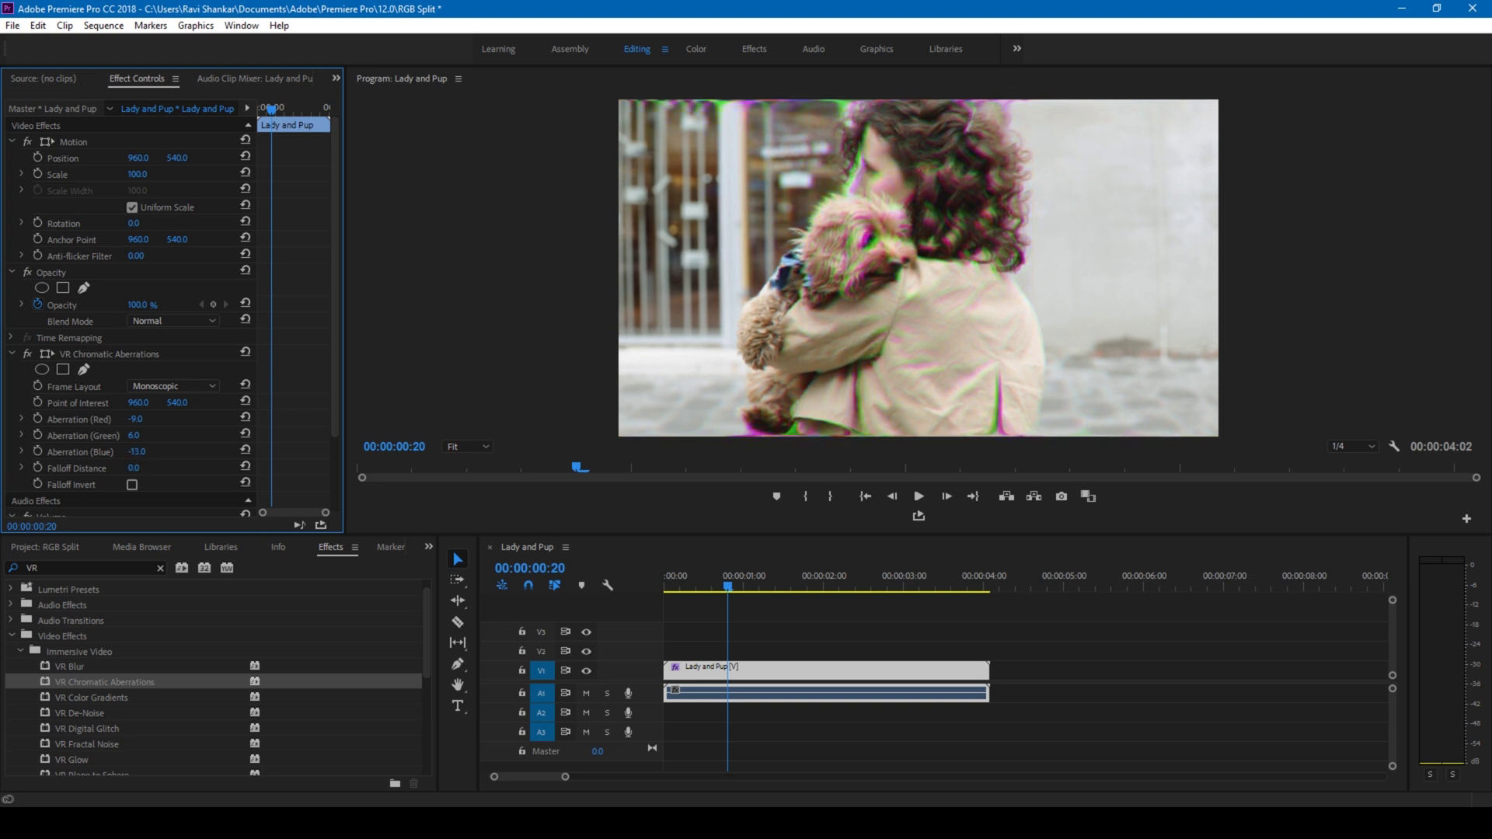
left_click_drag(142, 418, 179, 419)
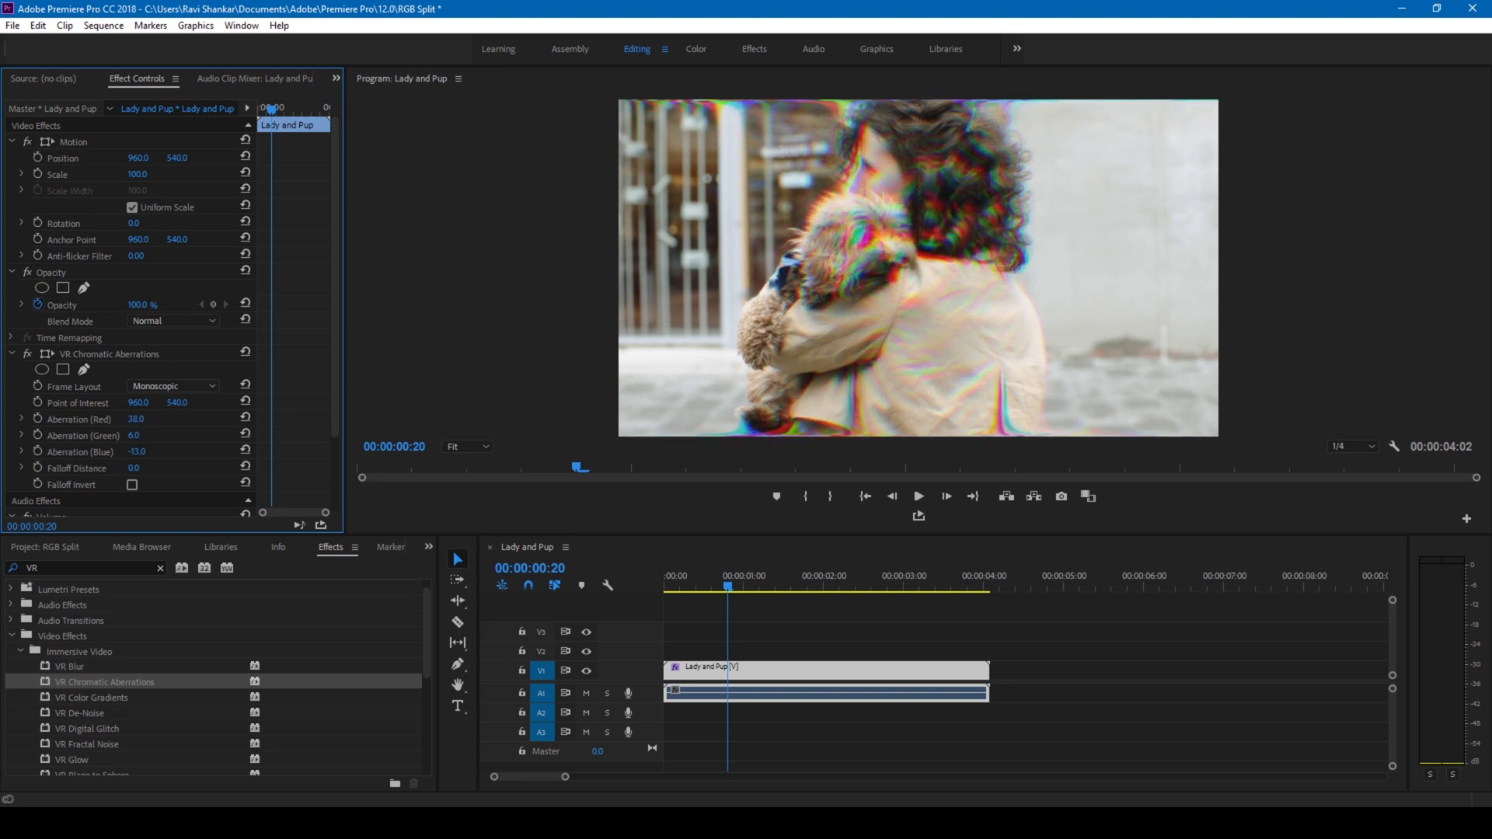
key("space")
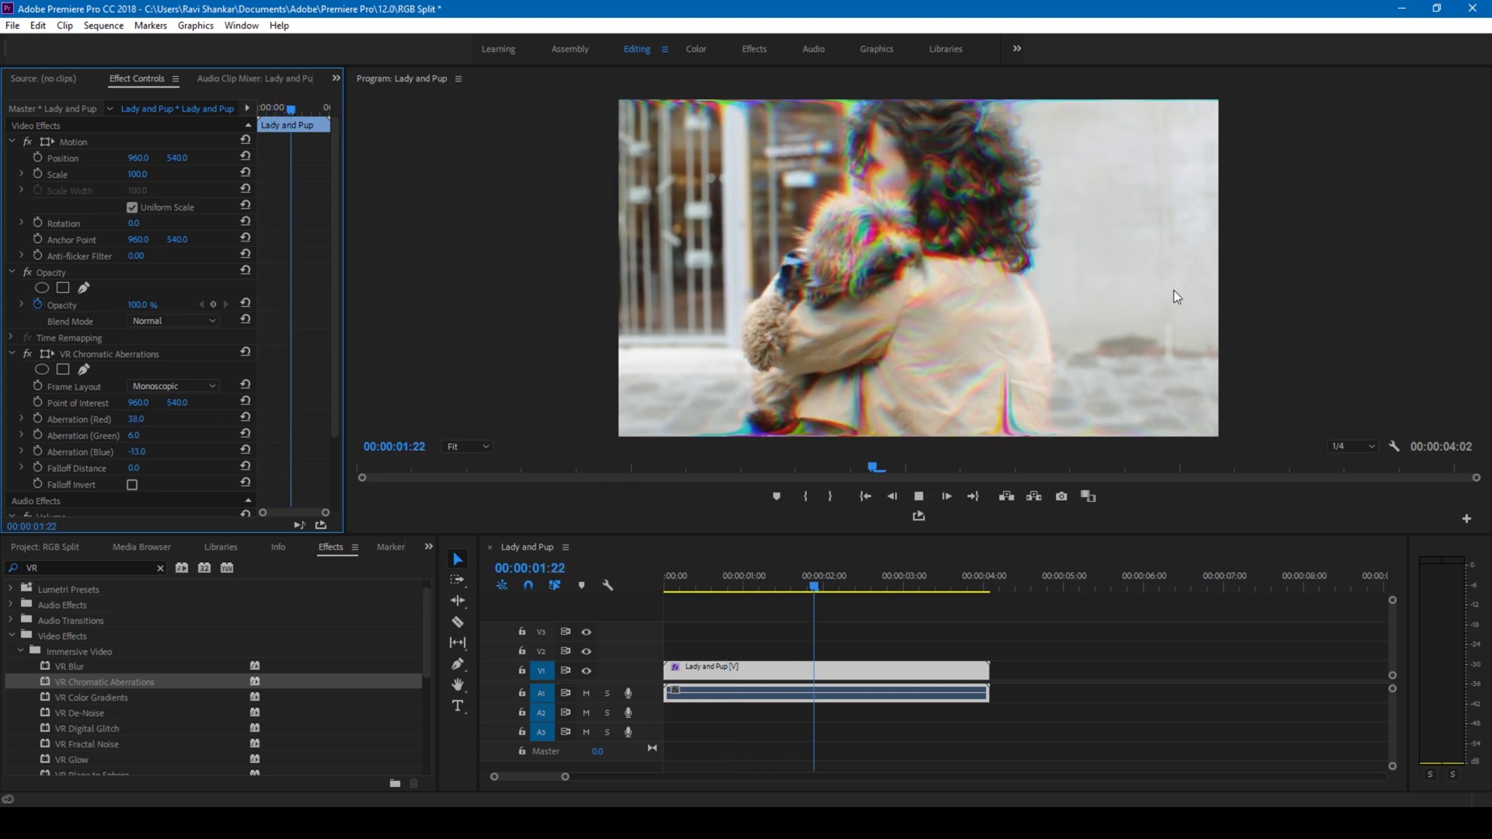
key("space")
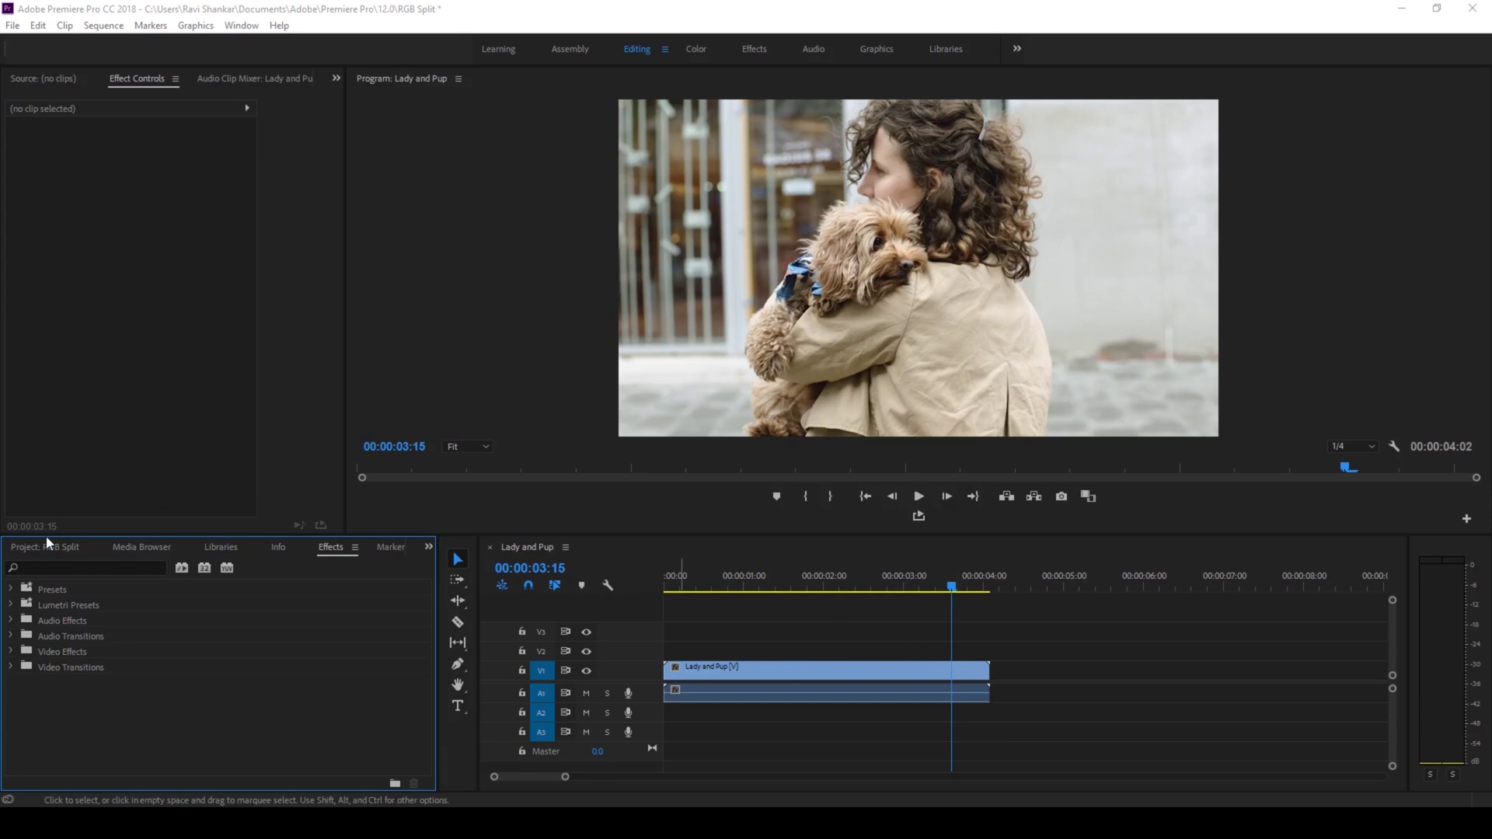
Search 'Arithmet' and apply the Arithmetic effect to the Lady and Pup clip
left_click(65, 568)
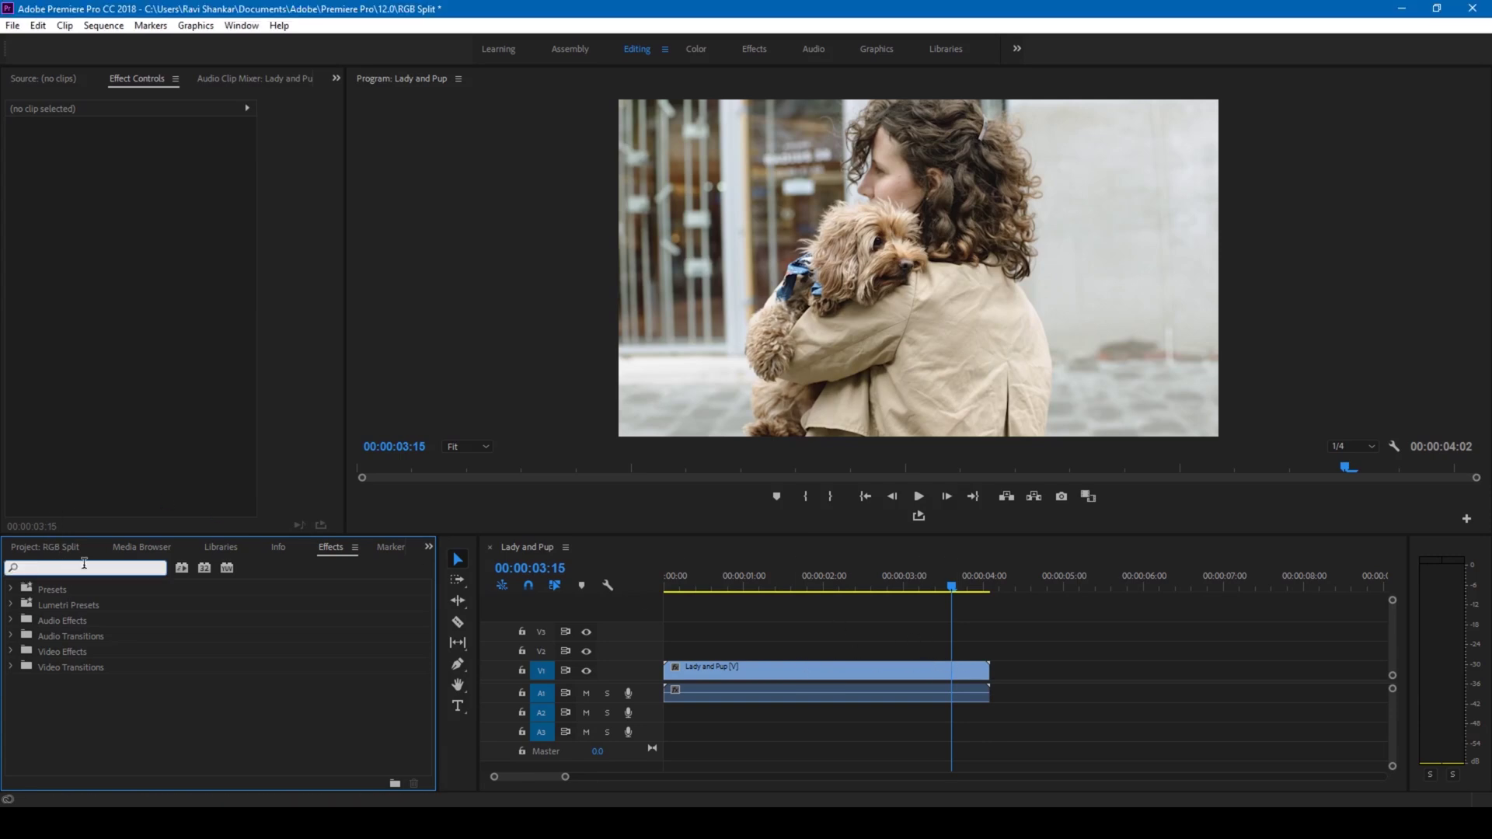
type("Ar")
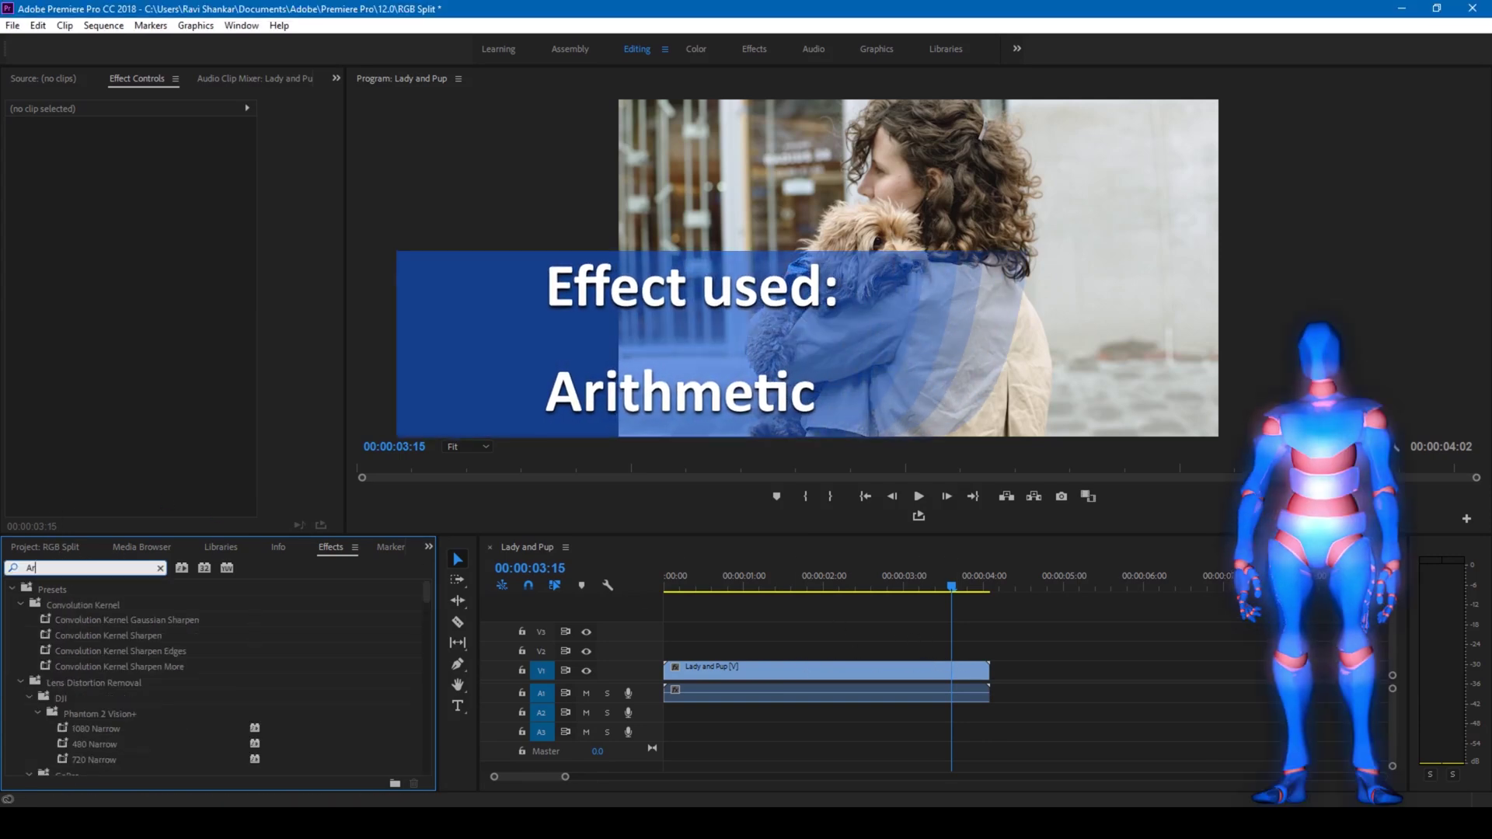
type("ithmet")
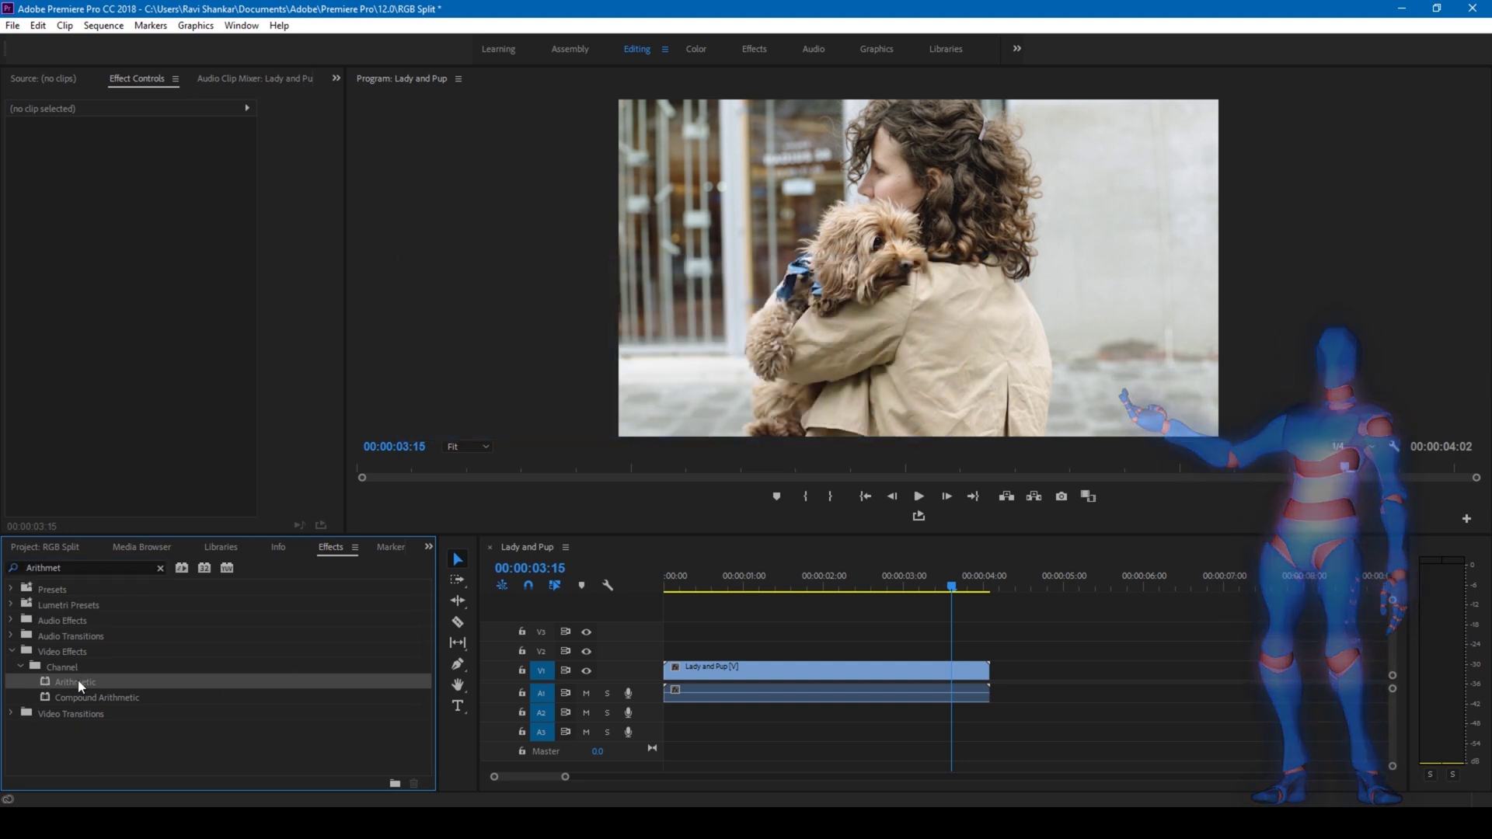
left_click_drag(85, 682, 701, 669)
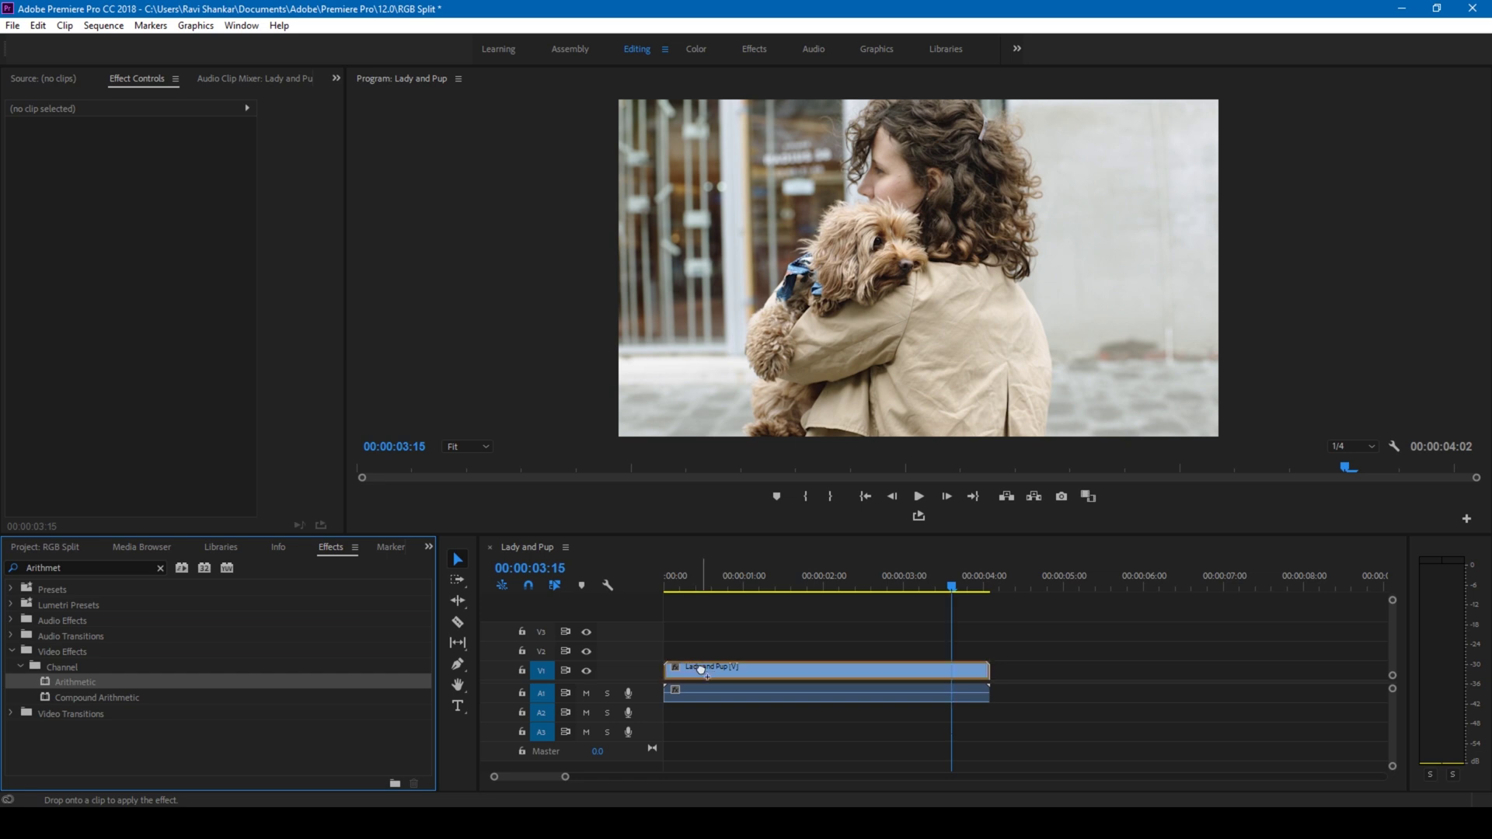
left_click(701, 668)
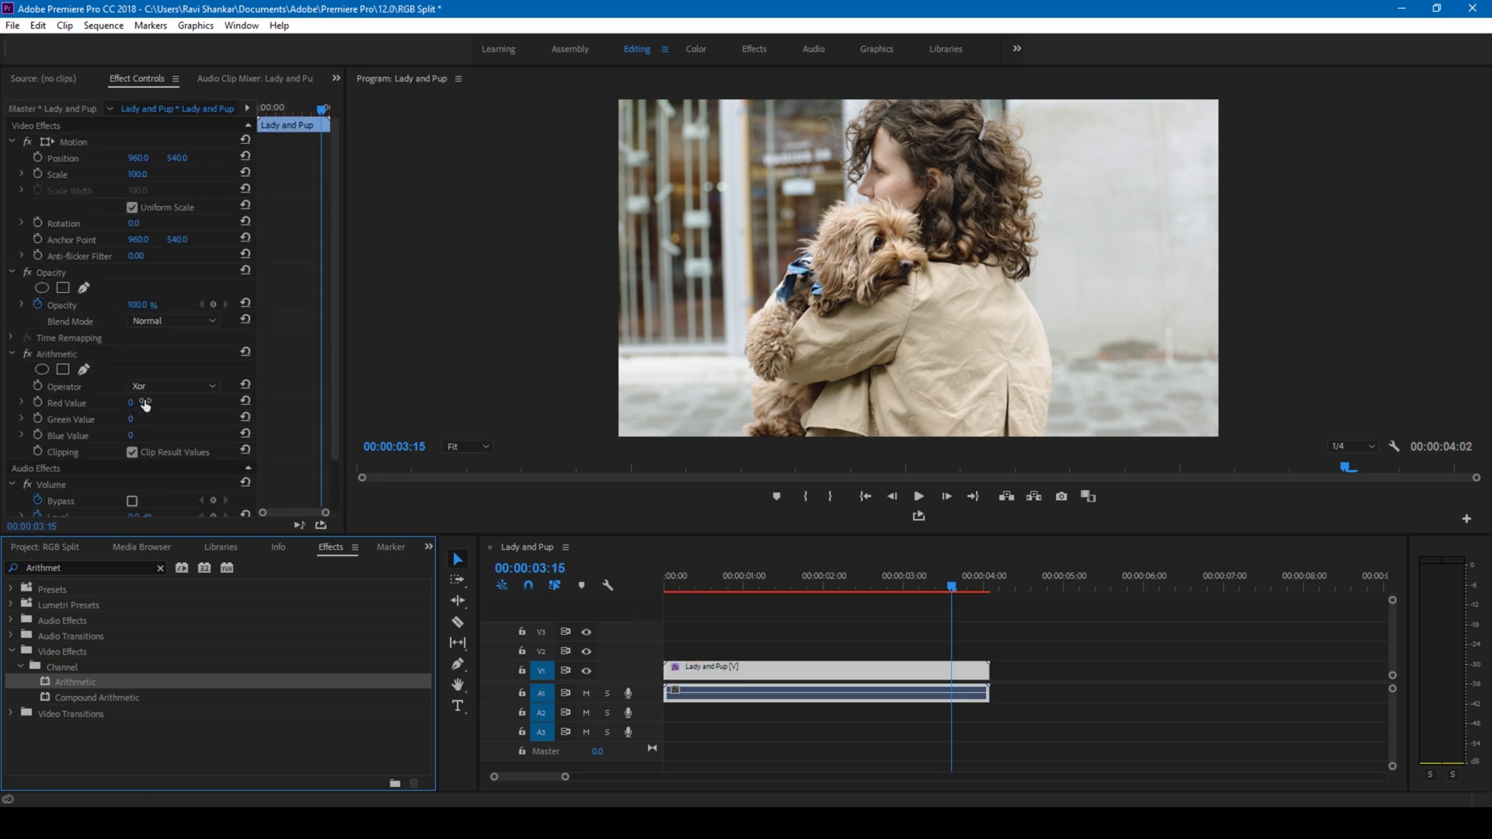
scroll(117, 311, "down", 1)
left_click(56, 295)
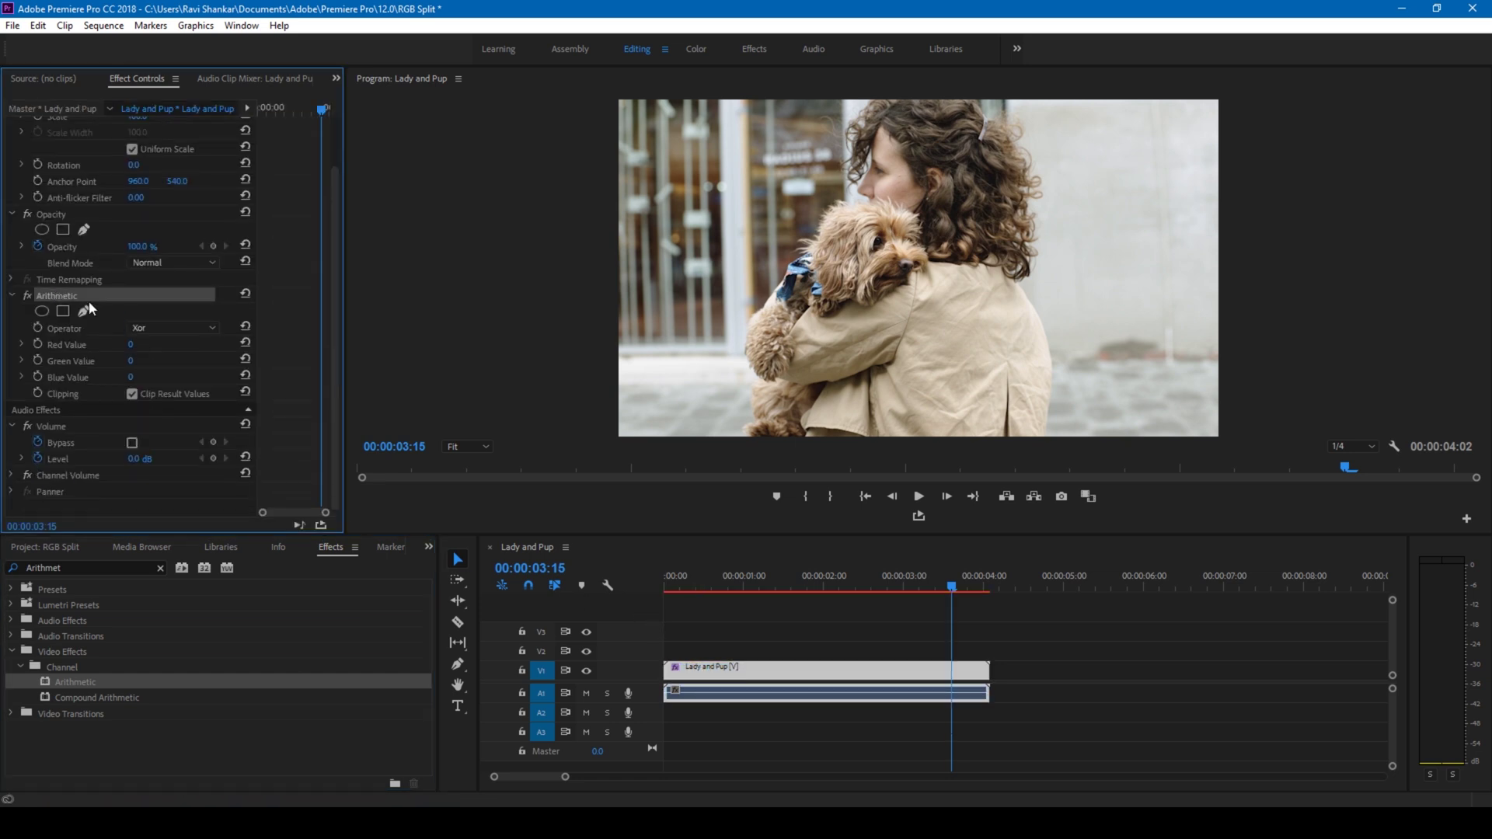
Set Arithmetic Operator to Max, Blend Mode to Linear Dodge (Add), and Red Value to 255
left_click(160, 330)
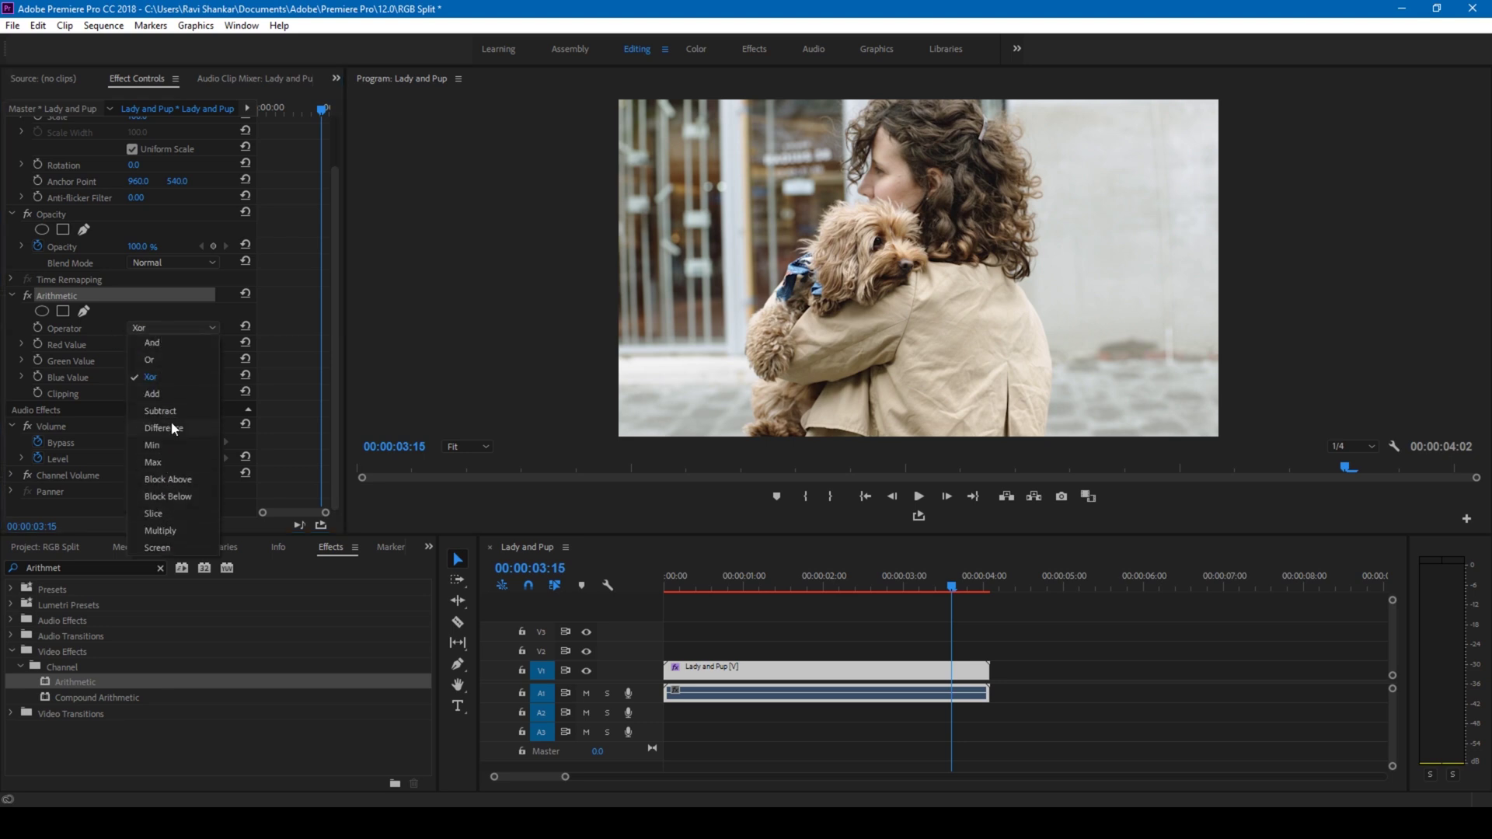
left_click(165, 460)
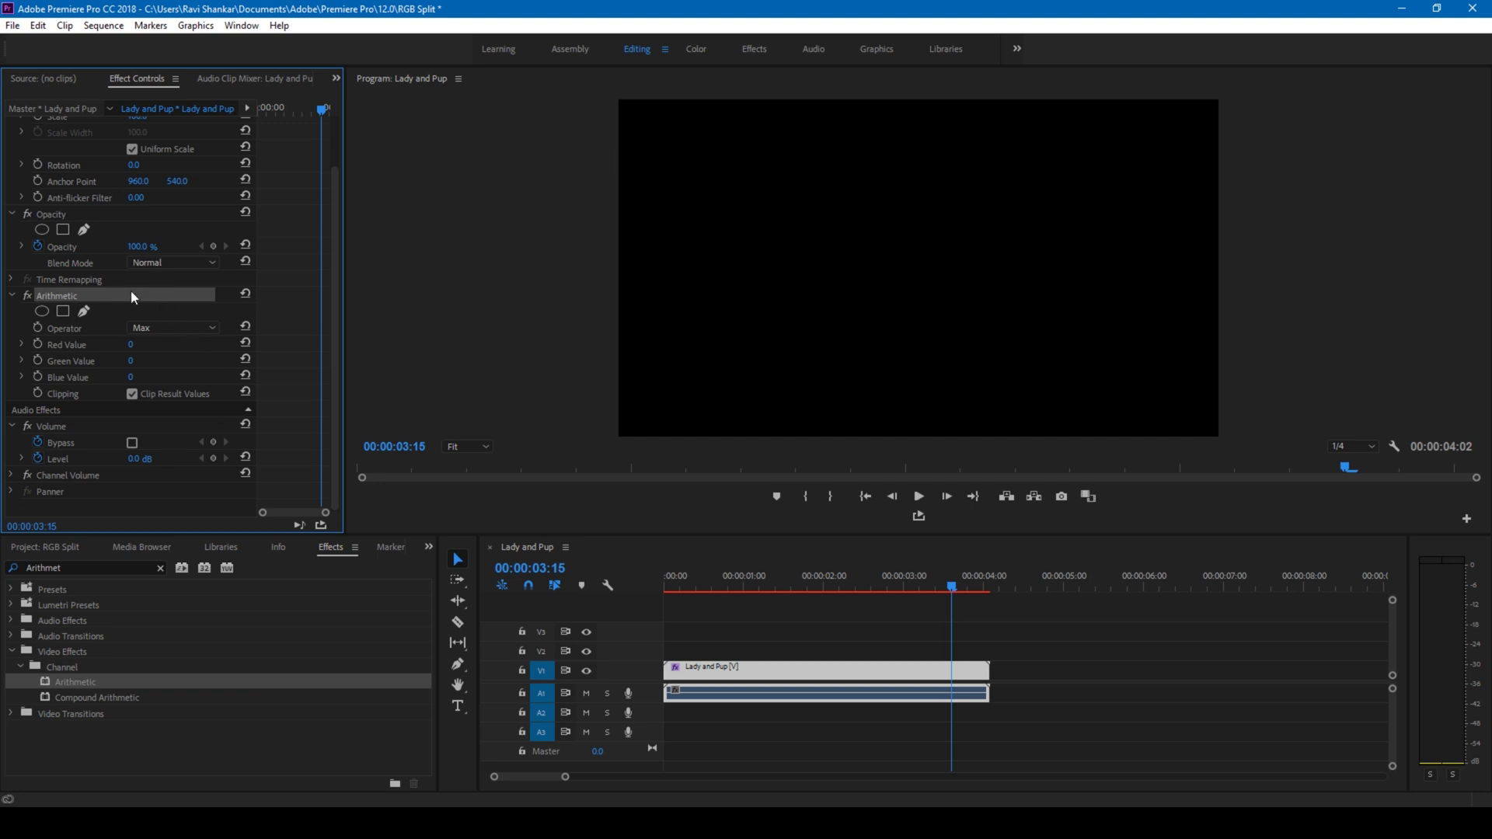
left_click(153, 263)
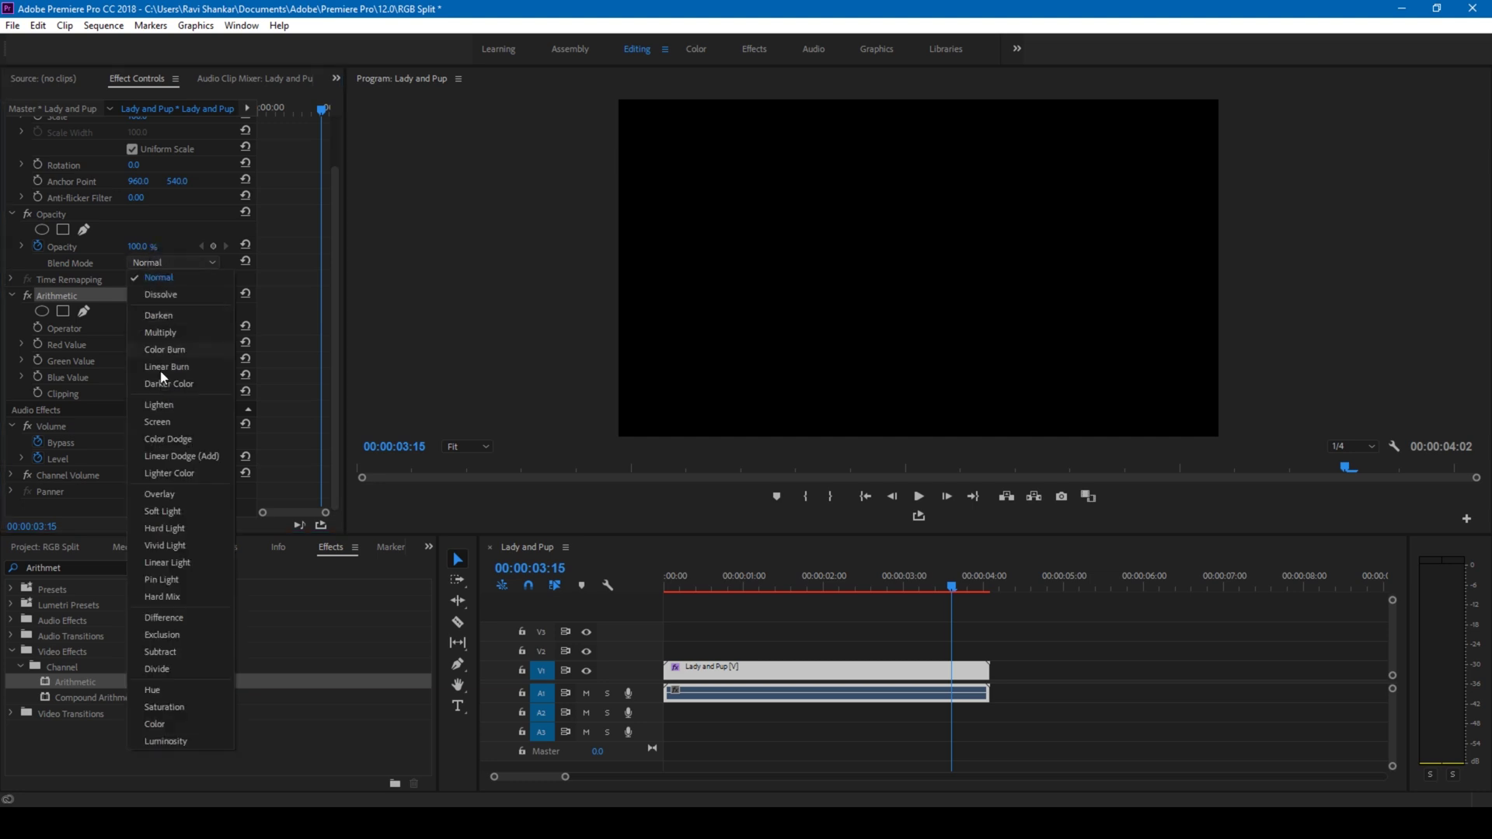
left_click(167, 457)
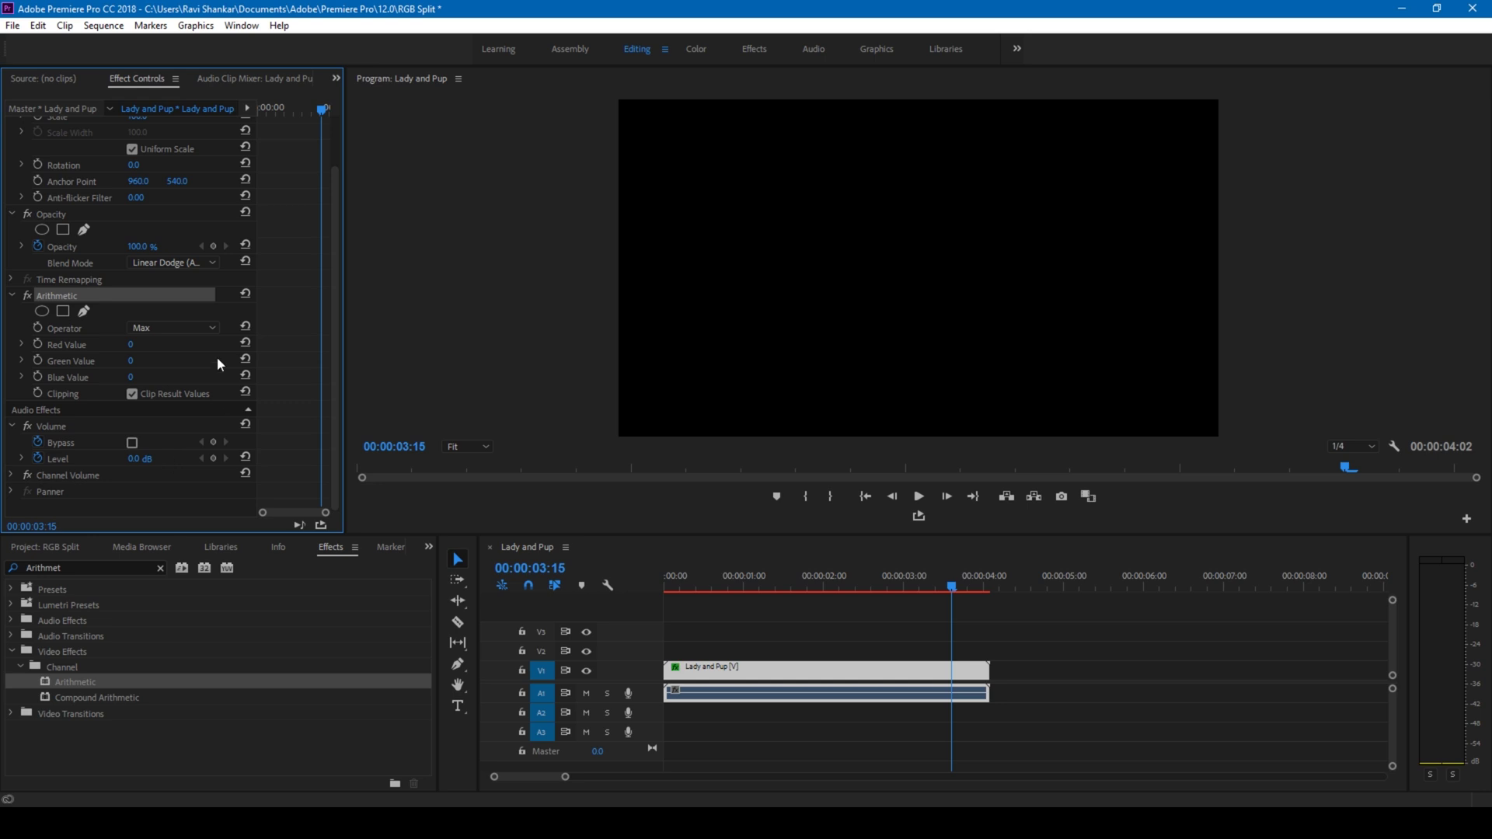
left_click(130, 345)
type("3")
key("Return")
left_click_drag(131, 344, 327, 344)
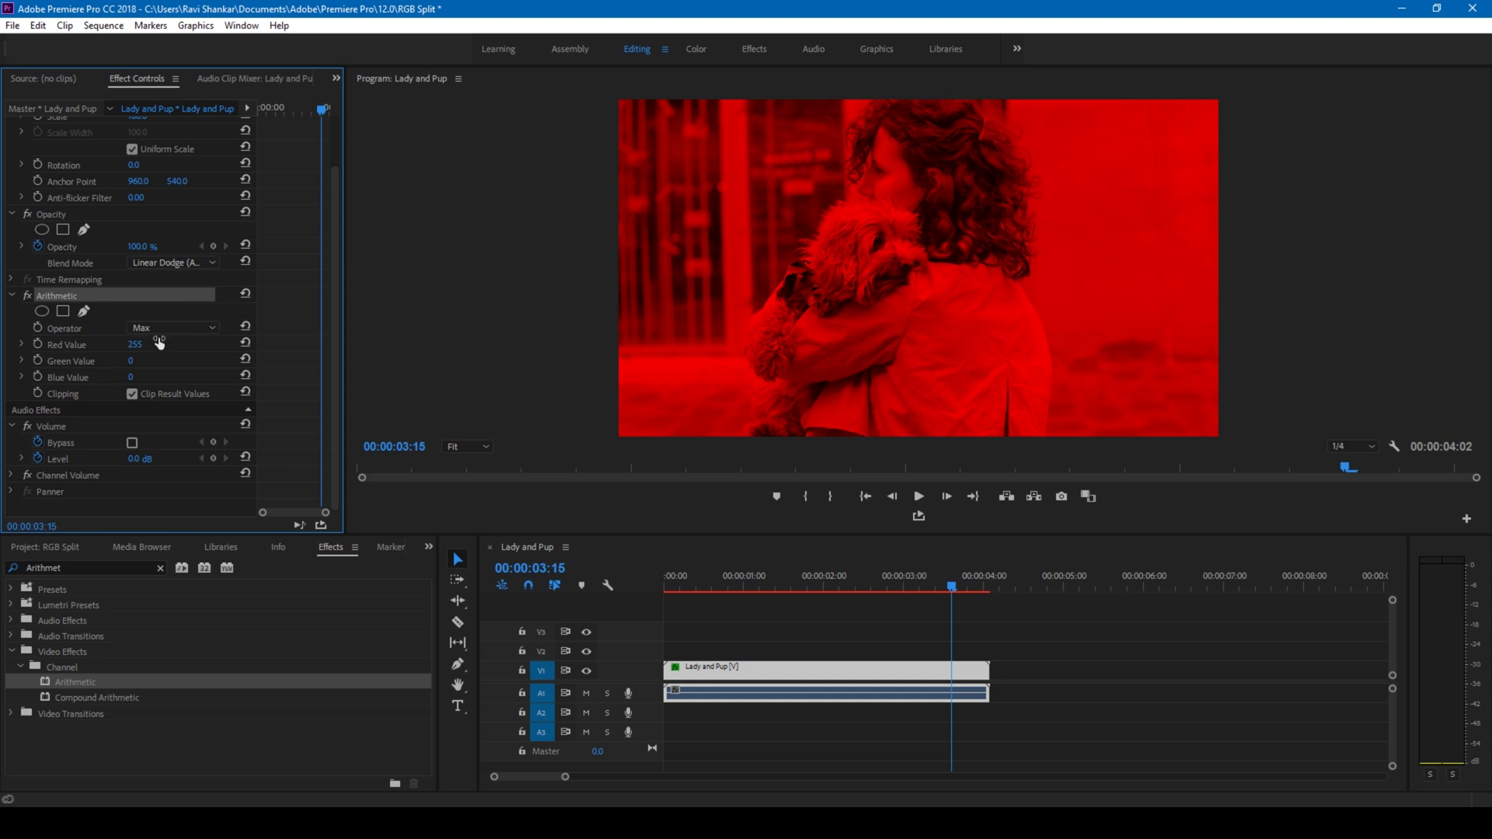
left_click(733, 673)
Alt-drag a copy of the clip onto the track above and set its Red Value to 0
left_click_drag(734, 676, 729, 635)
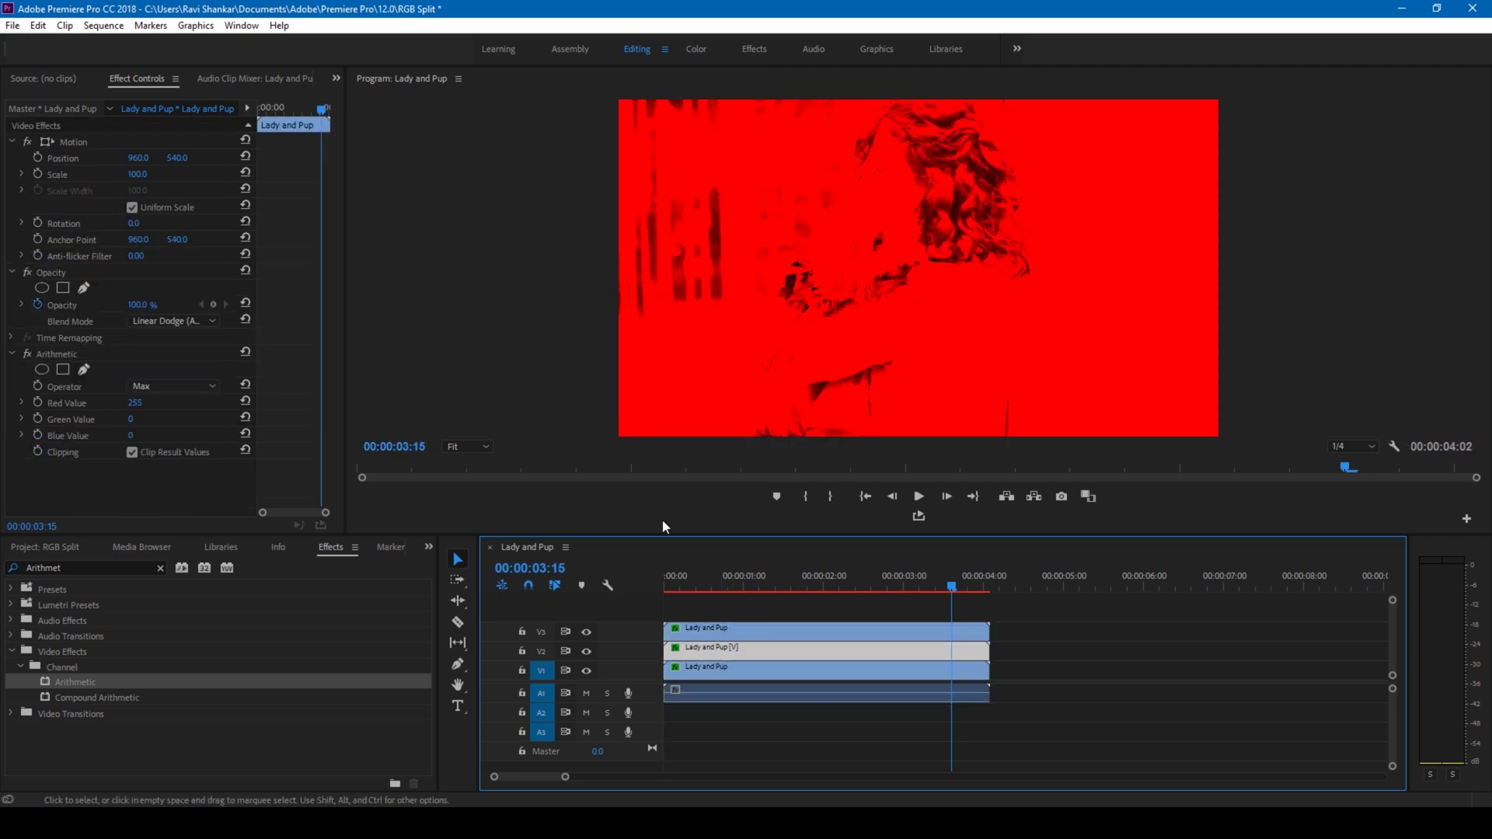
left_click(130, 402)
type("0")
key("Return")
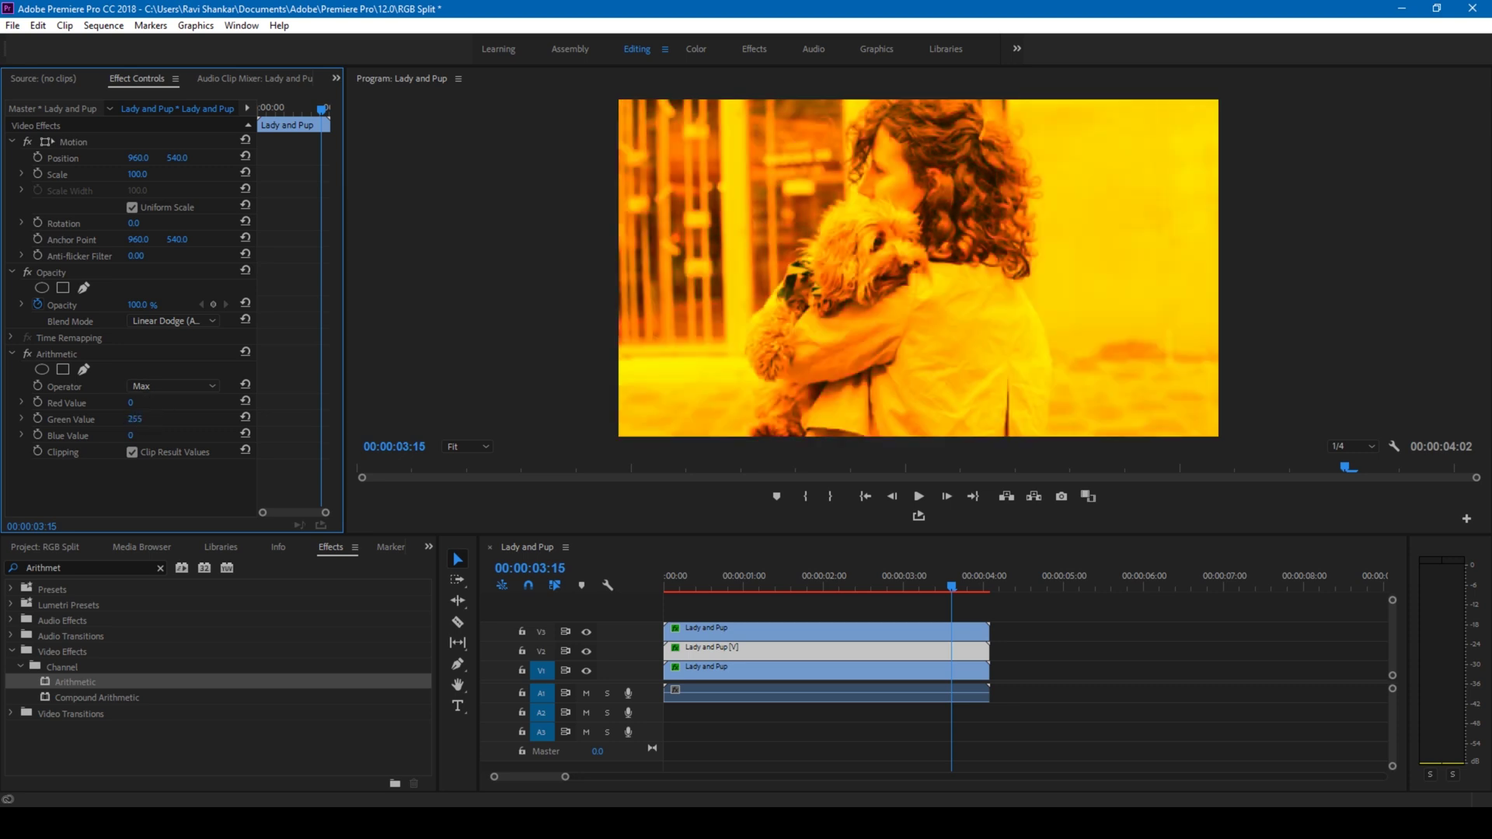
On the top copy, set the Arithmetic Red Value to 0 and Blue Value to 255
left_click(721, 627)
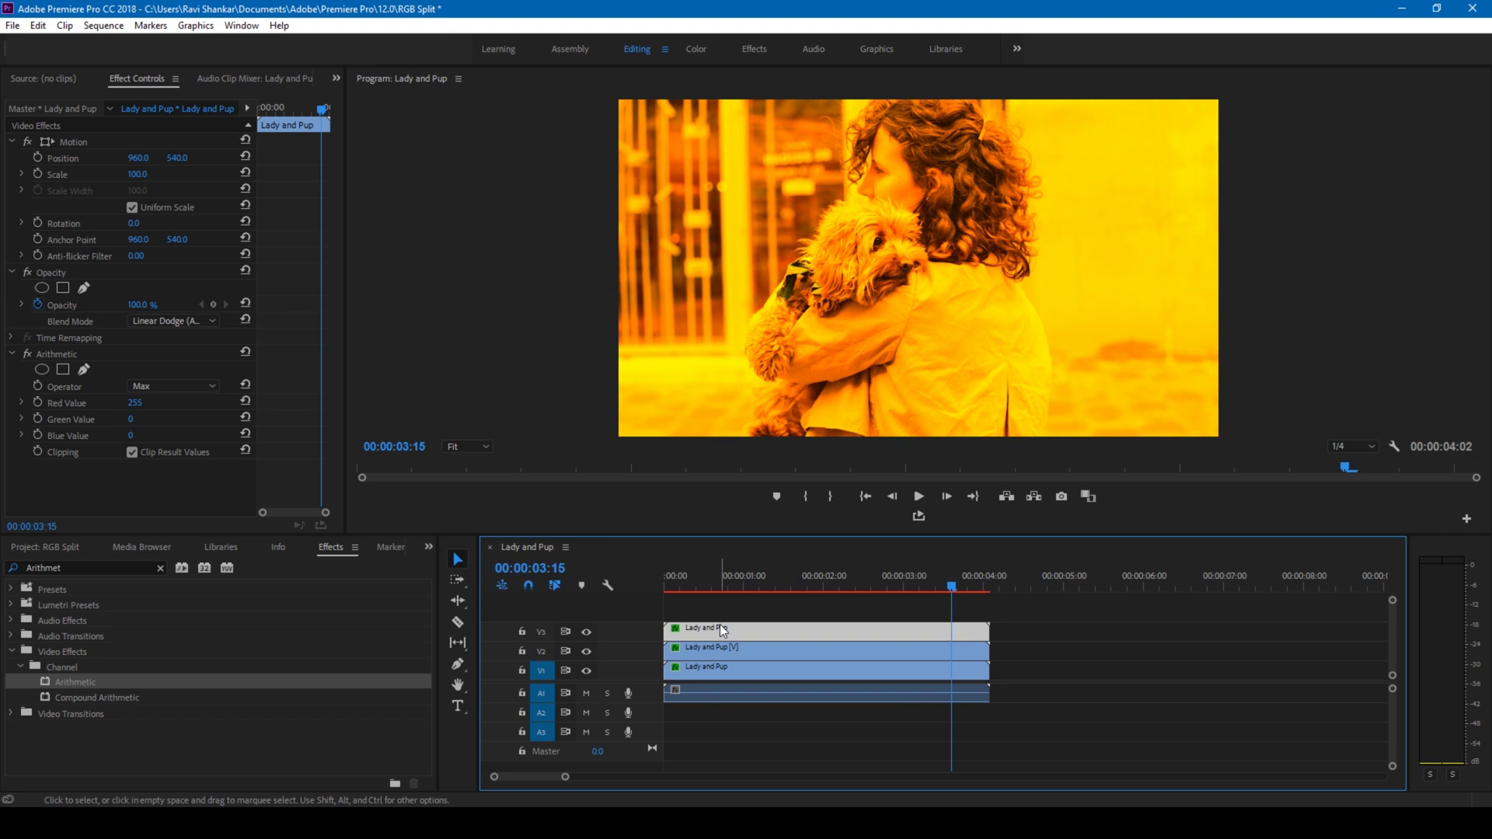
left_click(133, 402)
type("0")
key("Return")
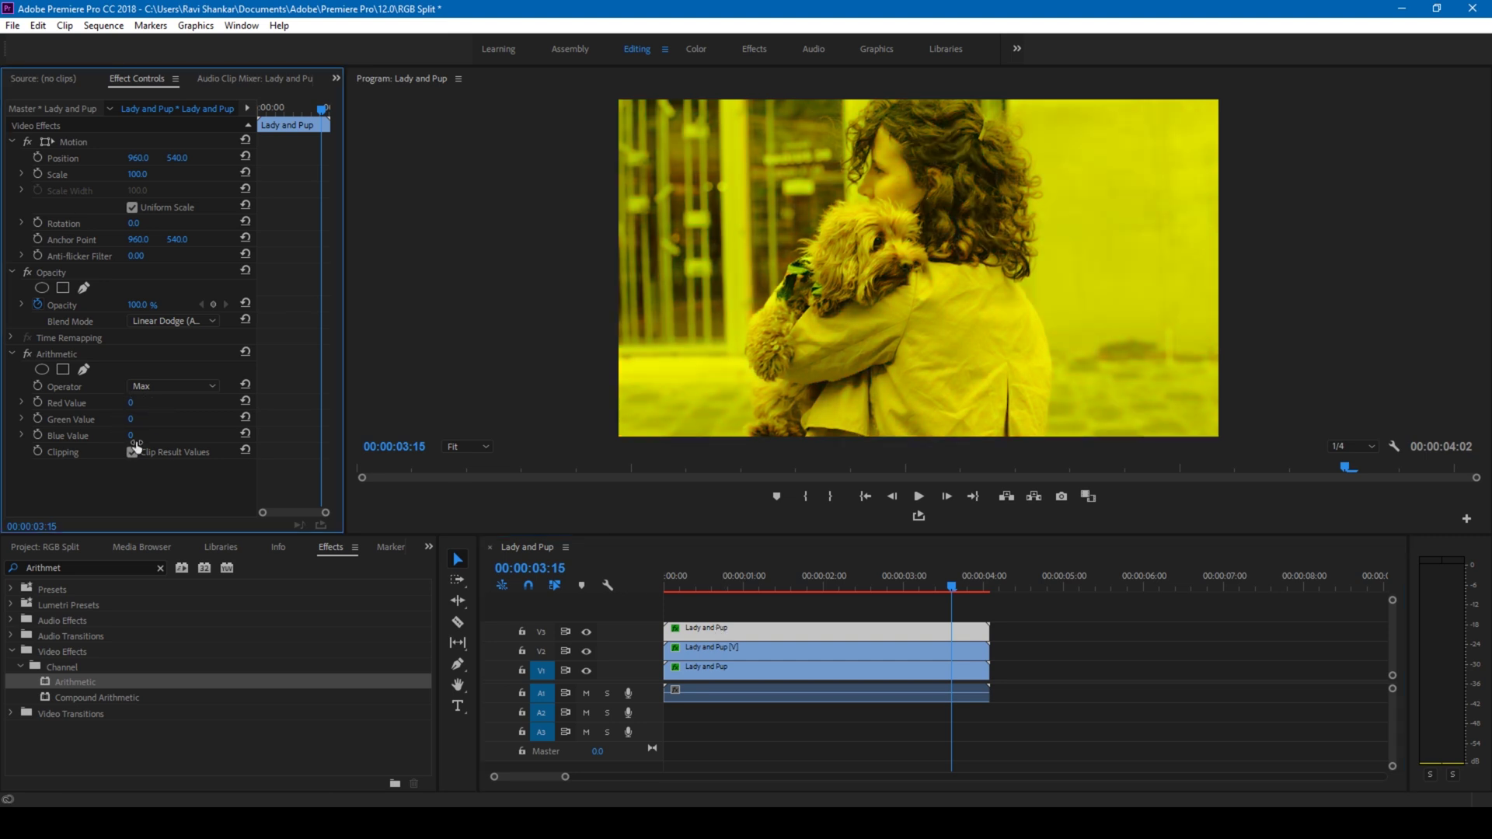
left_click(131, 435)
type("255")
key("Return")
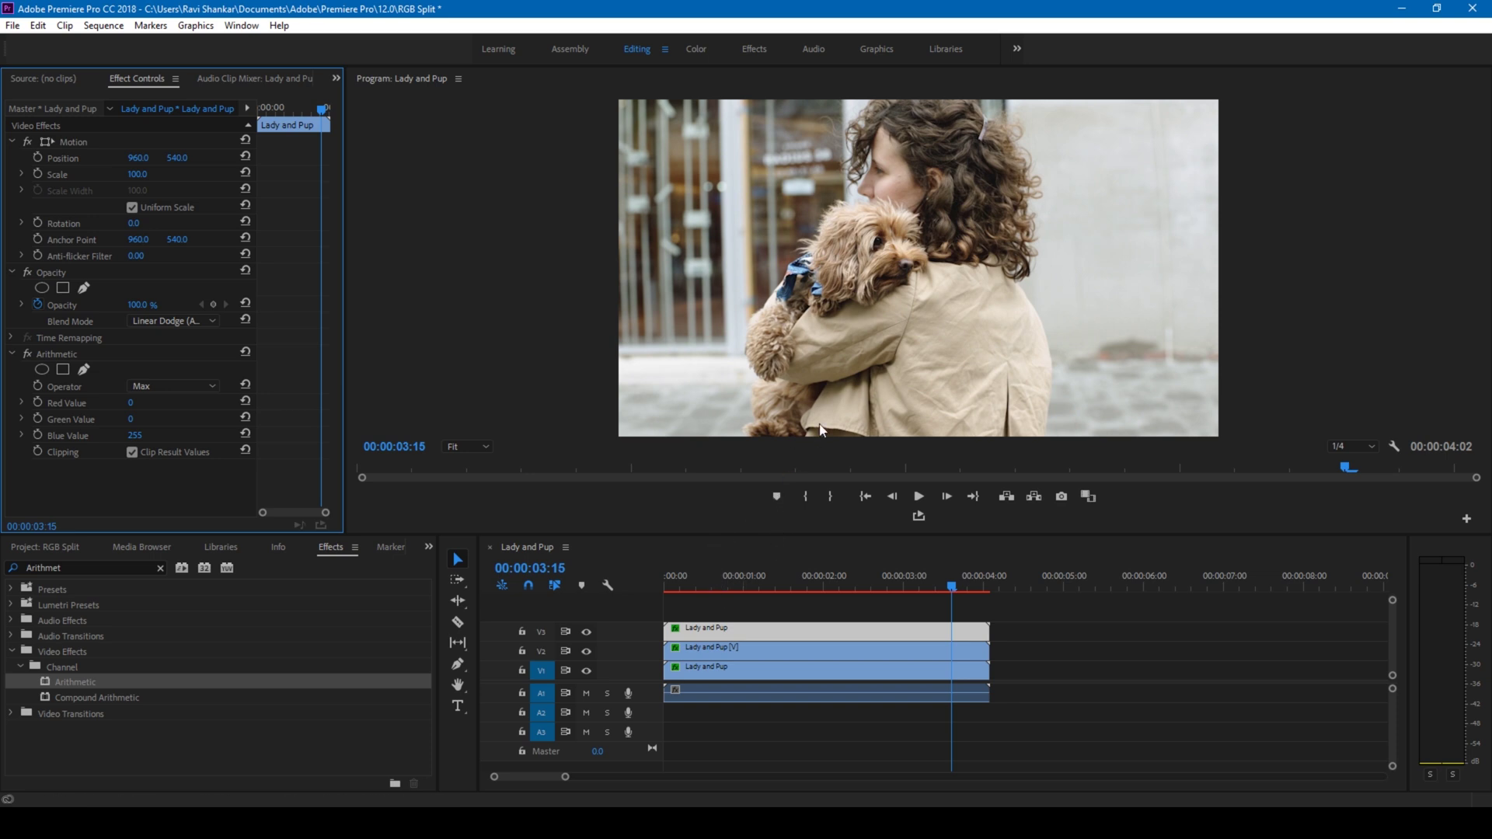
left_click(713, 628)
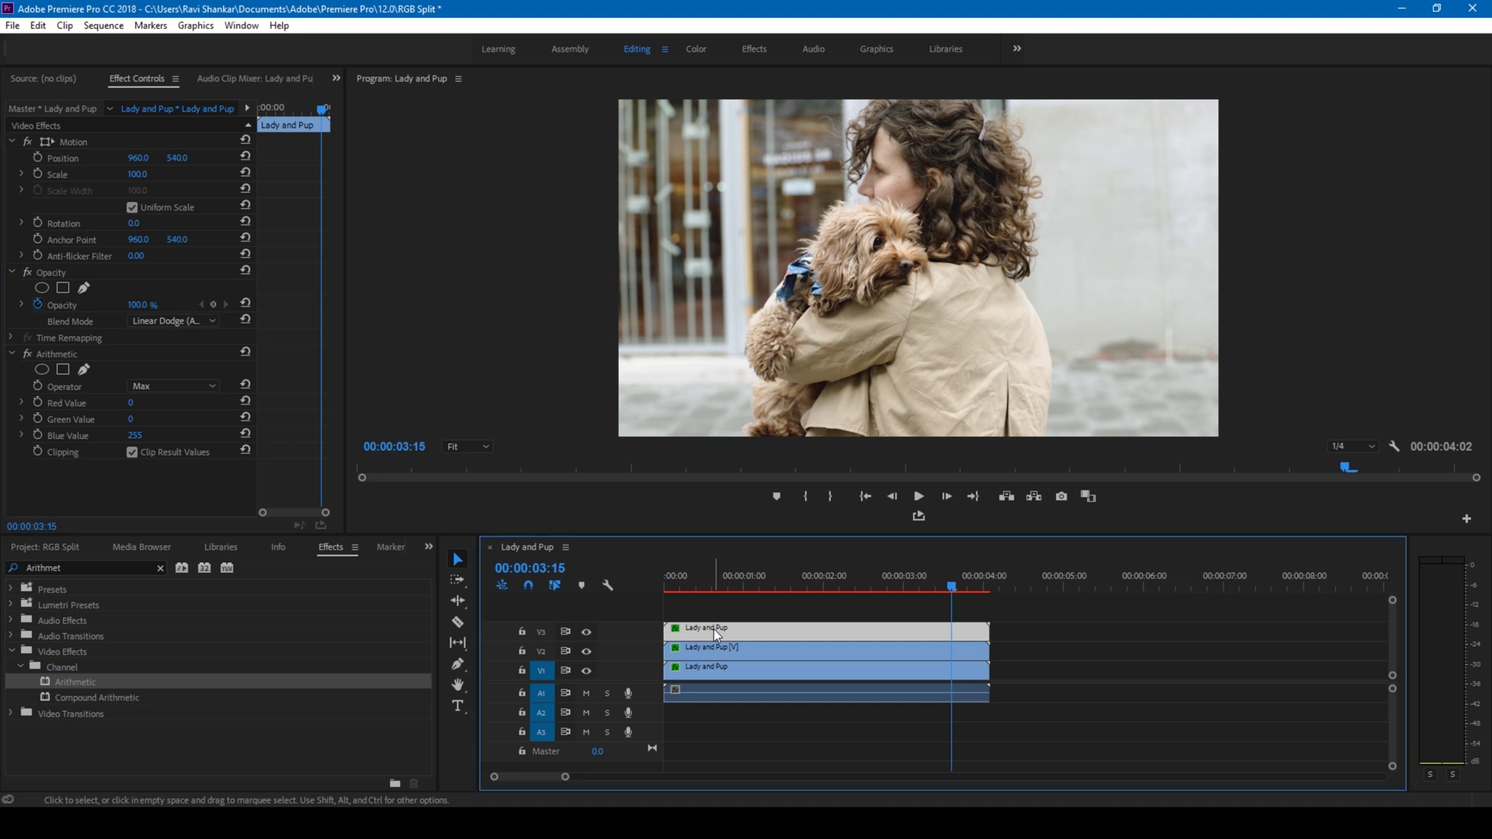
Shift the blue and green layers right to Position X 978 and 987, then edit V1's Scale
left_click(129, 165)
left_click_drag(139, 158, 143, 158)
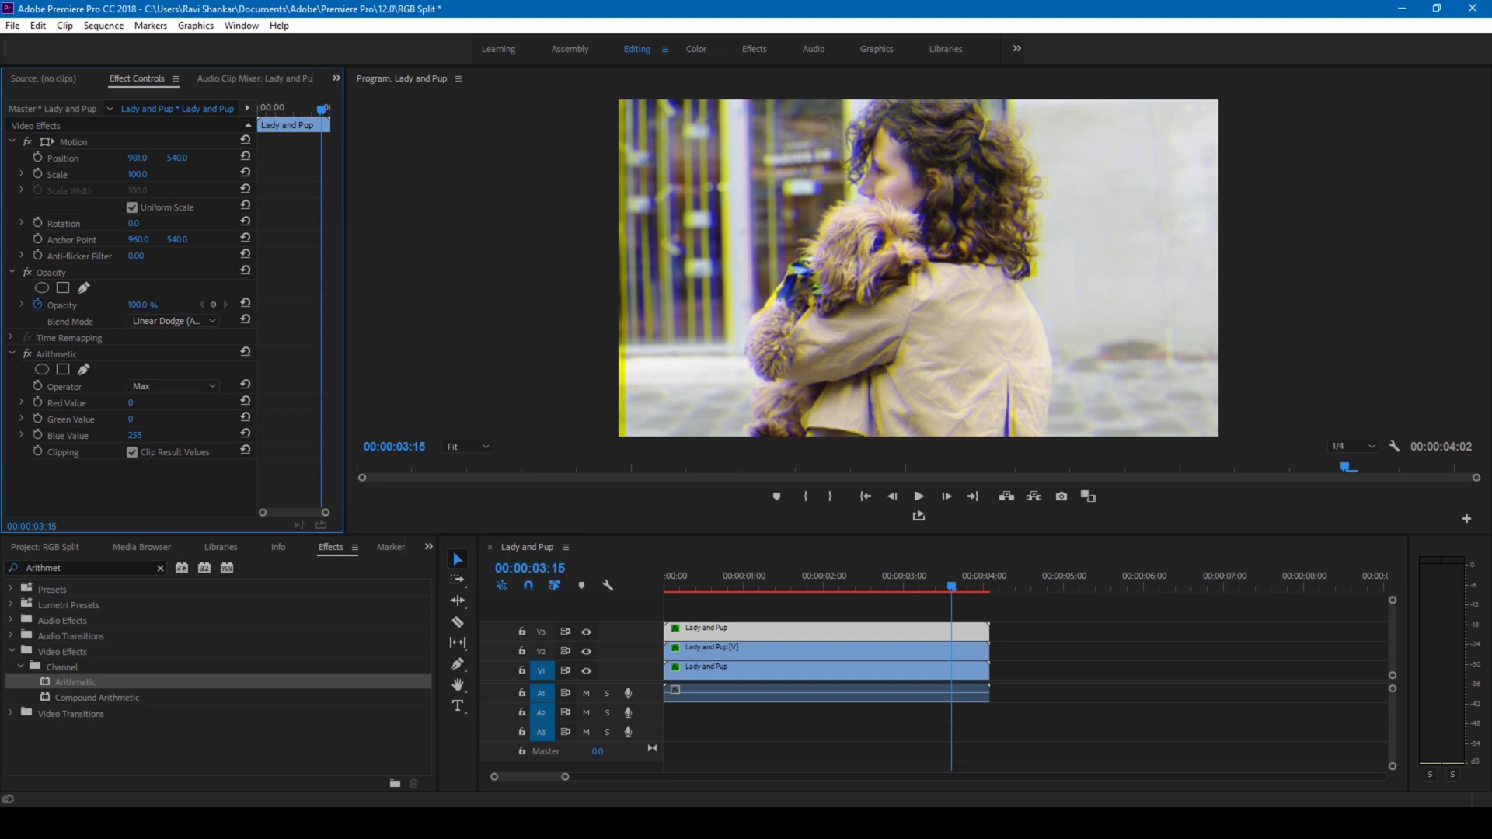
left_click(730, 647)
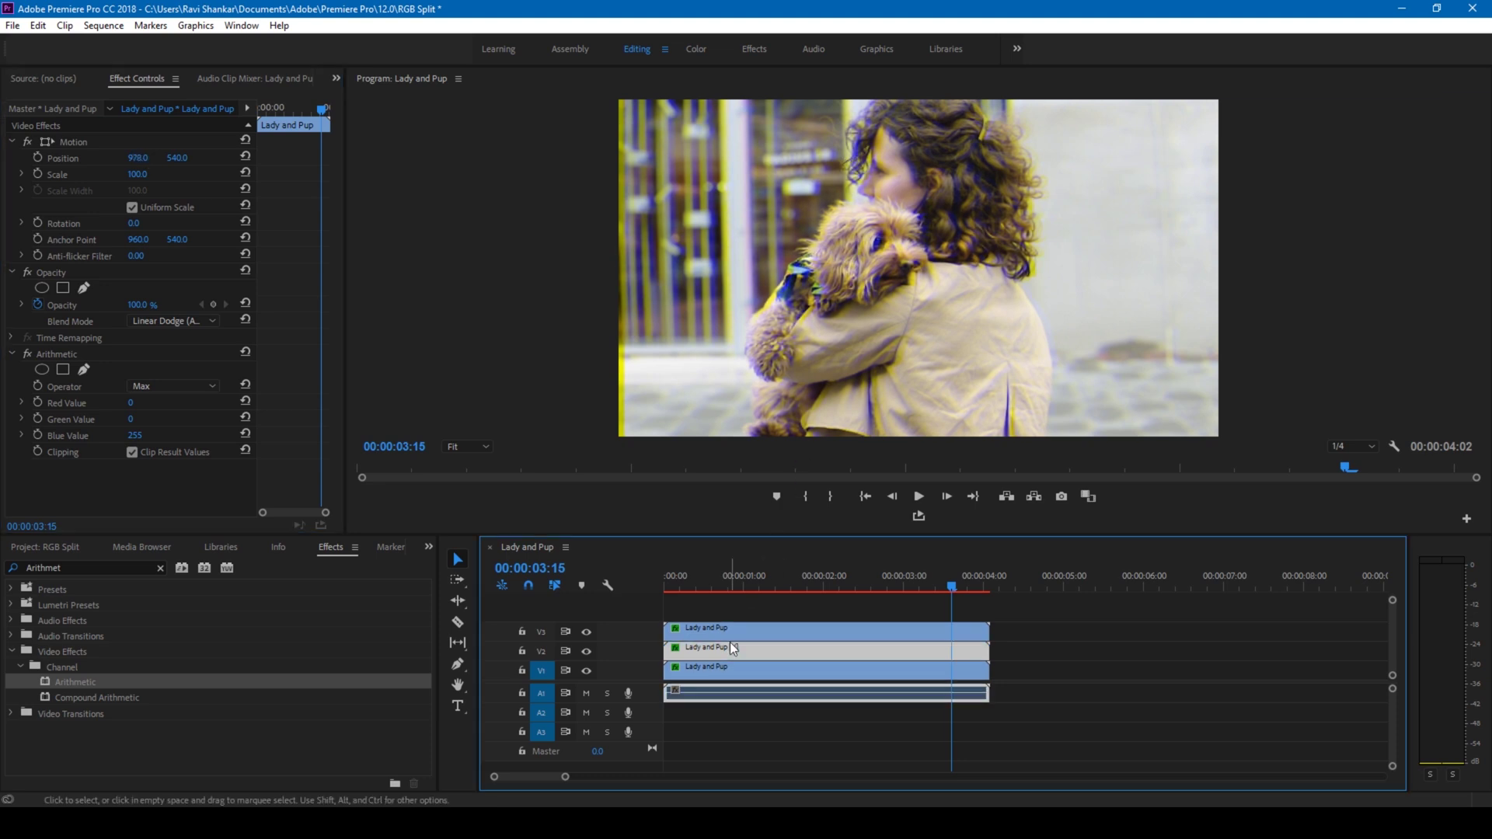
left_click_drag(138, 158, 159, 157)
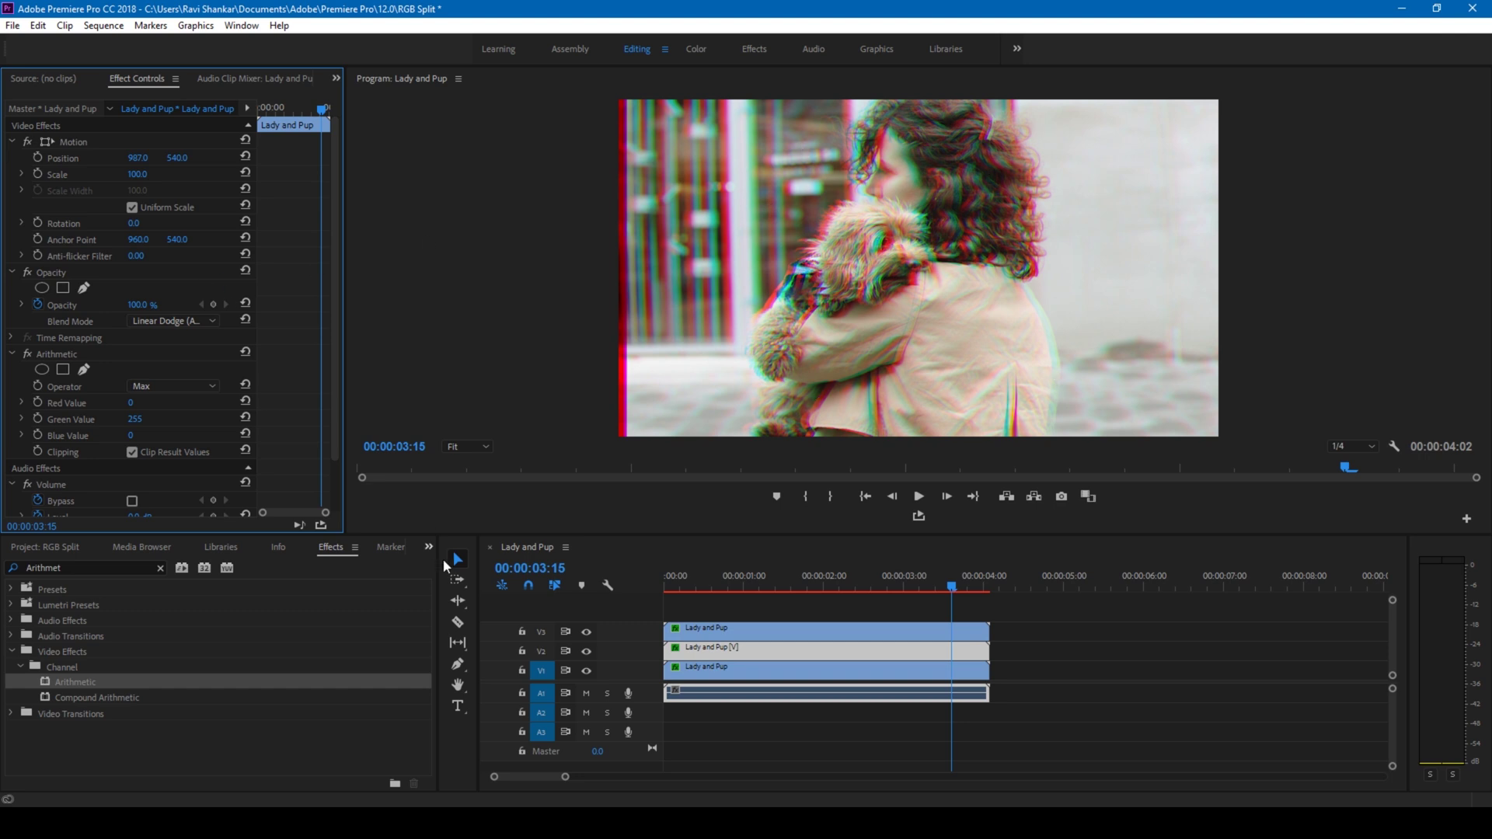
left_click(678, 667)
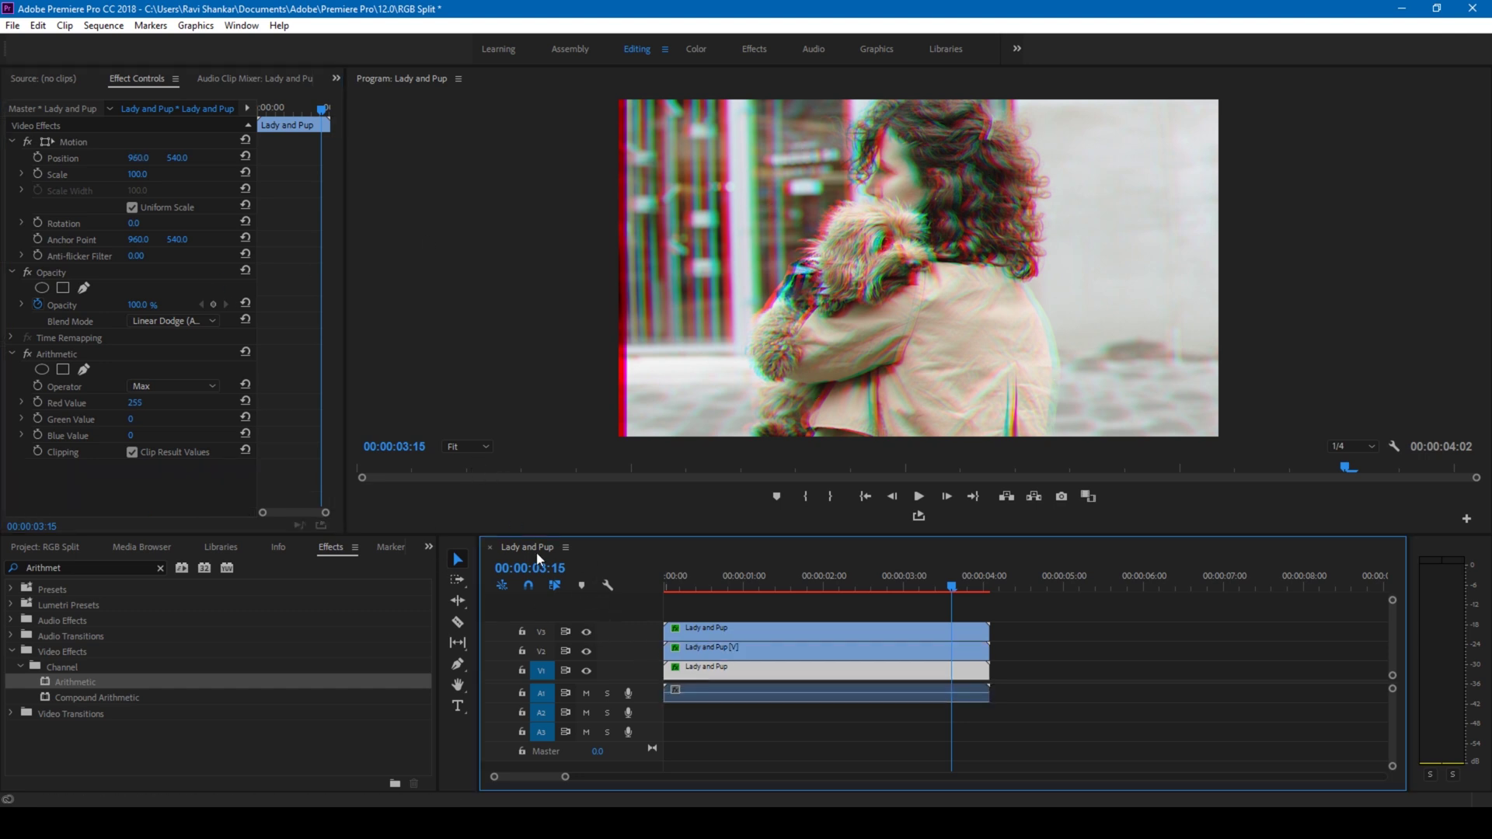
left_click(140, 176)
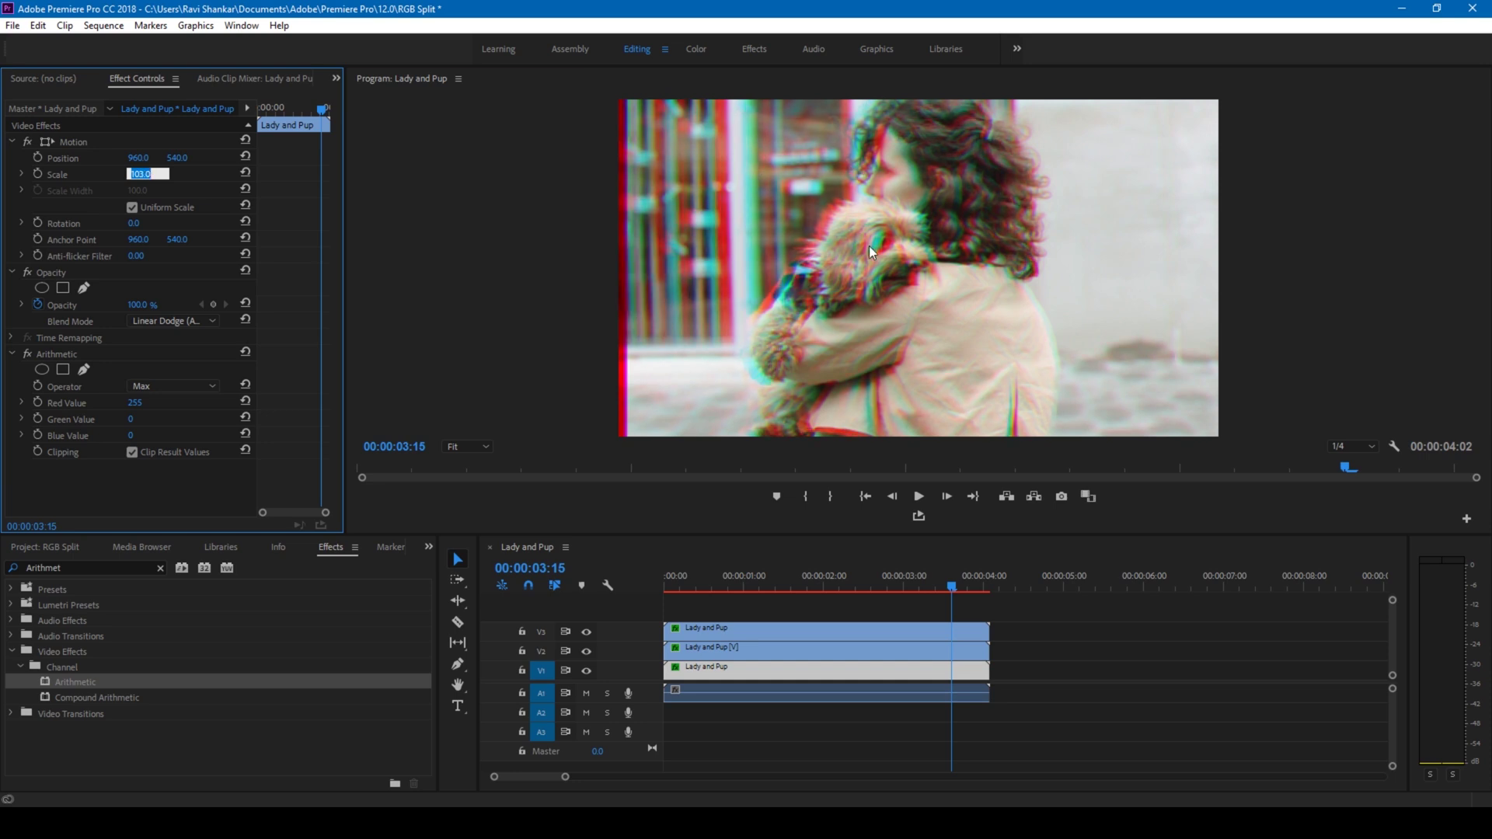
Play the sequence from its start twice to check the RGB-split fringe
left_click(671, 583)
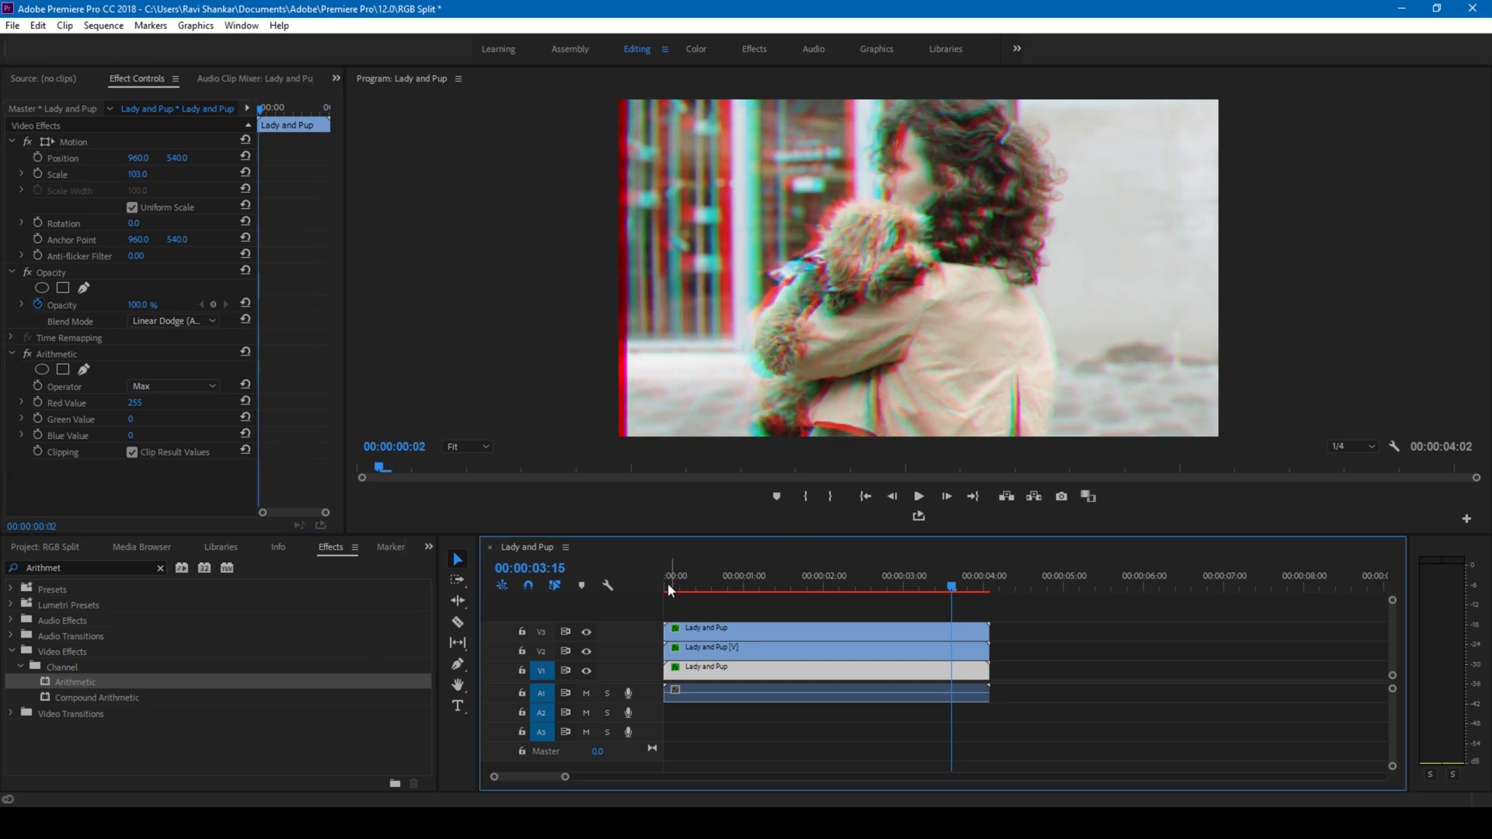
key("space")
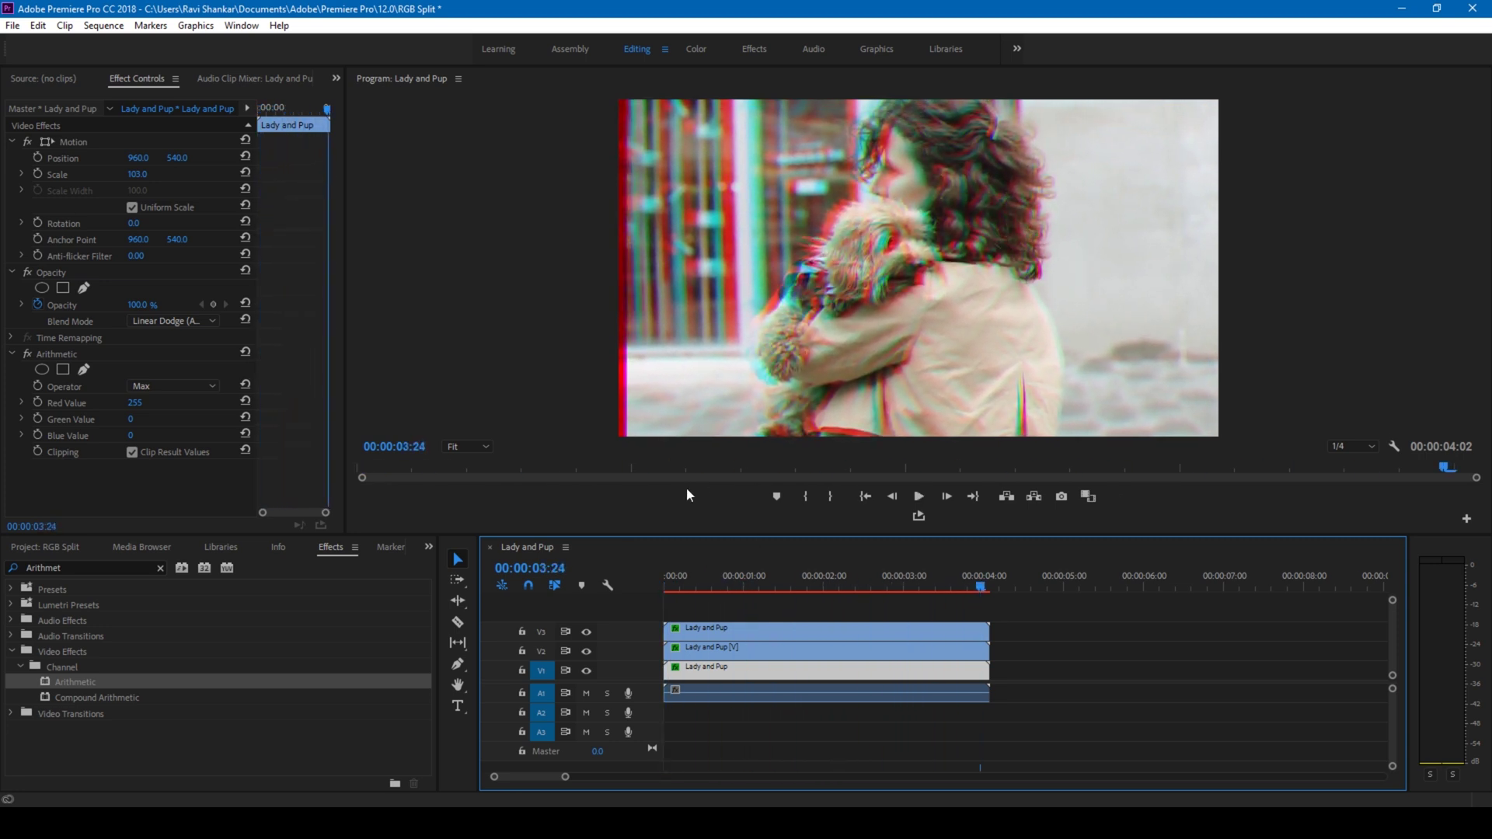
left_click(682, 587)
key("space")
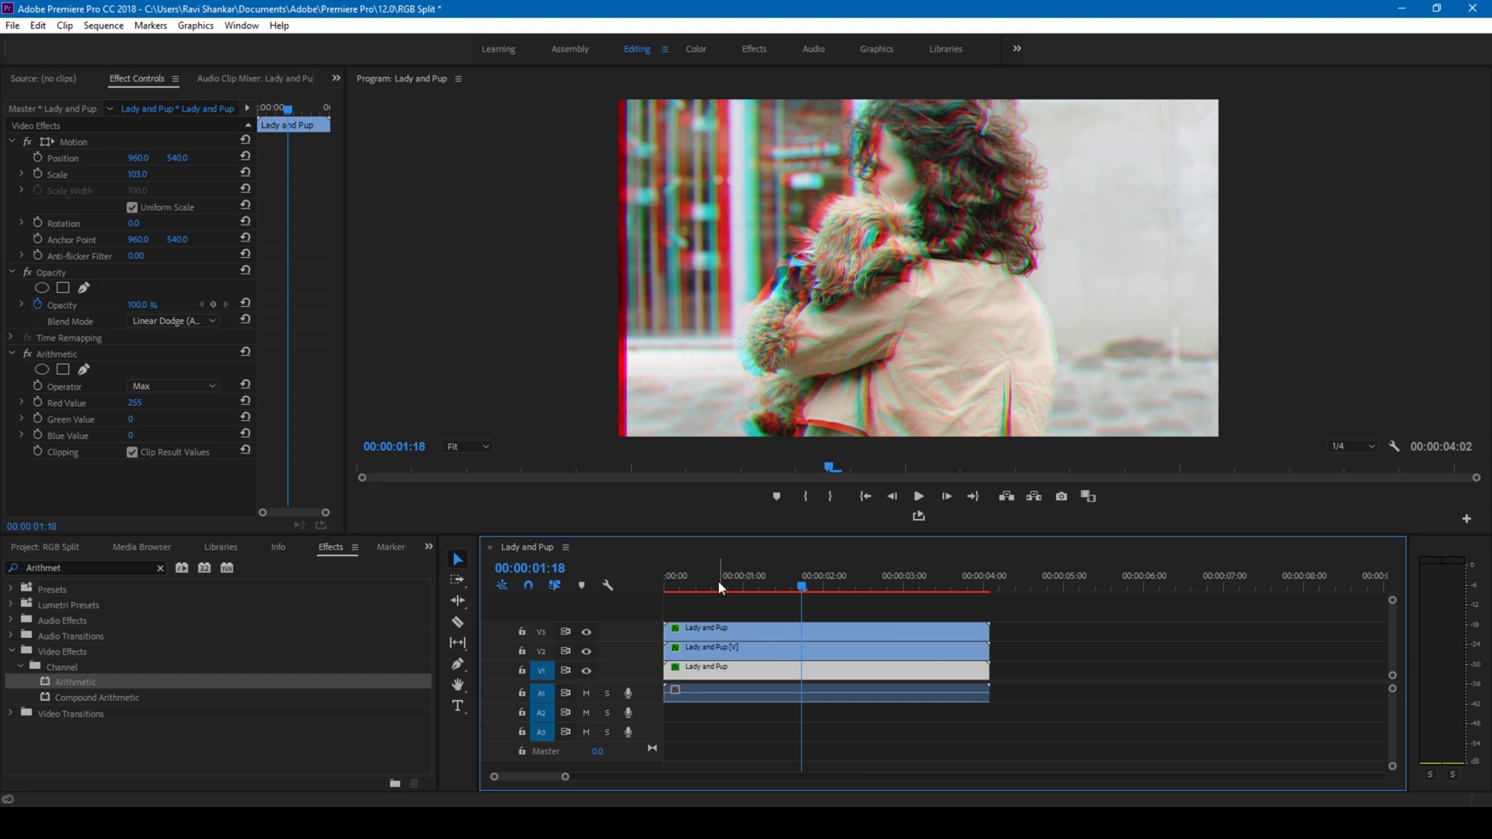
Search 'Color Balance' and select Color Balance (RGB) under Image Control
left_click(81, 570)
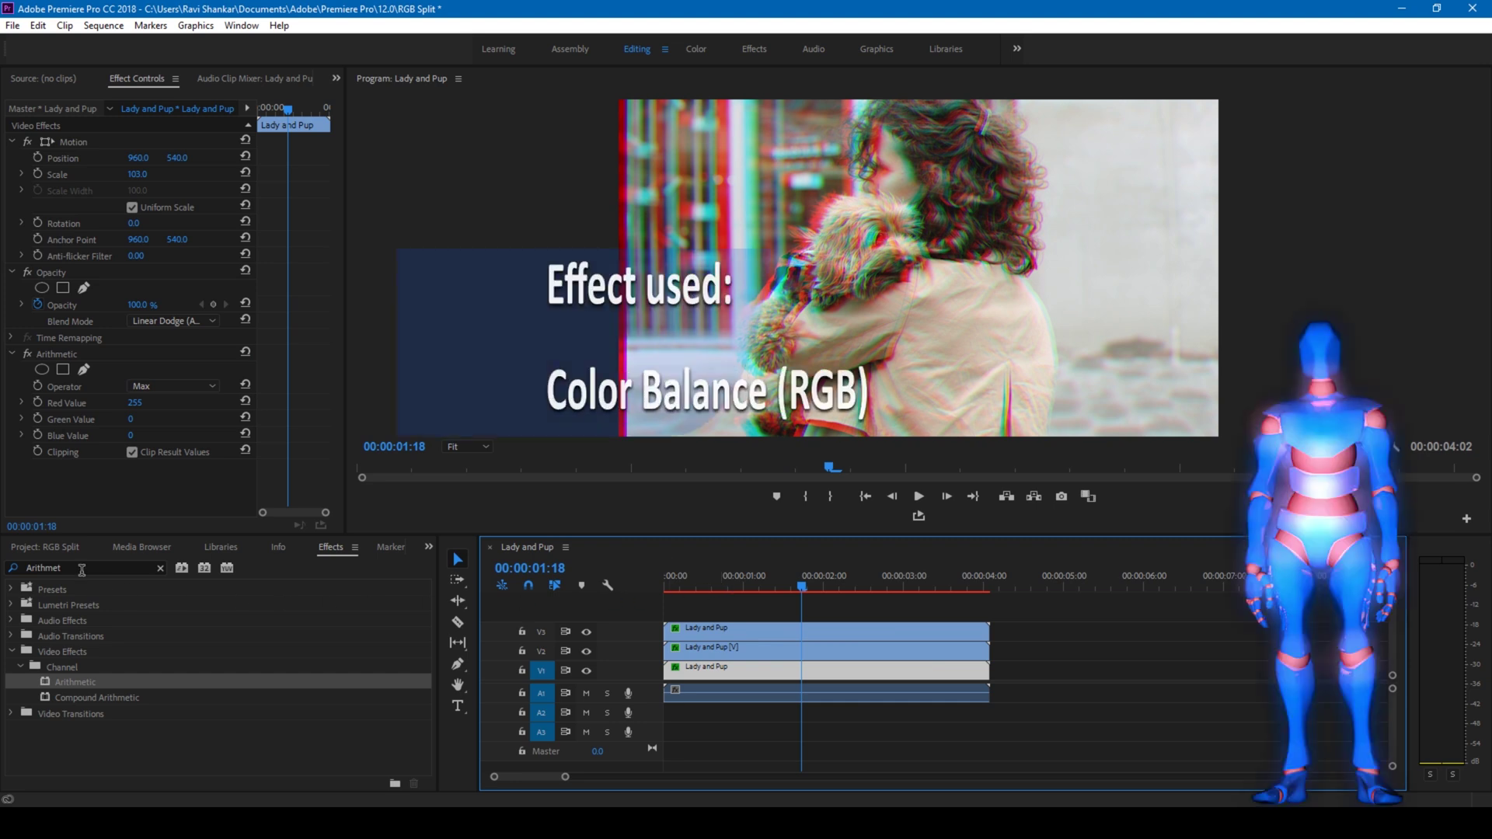
type("Color Bala")
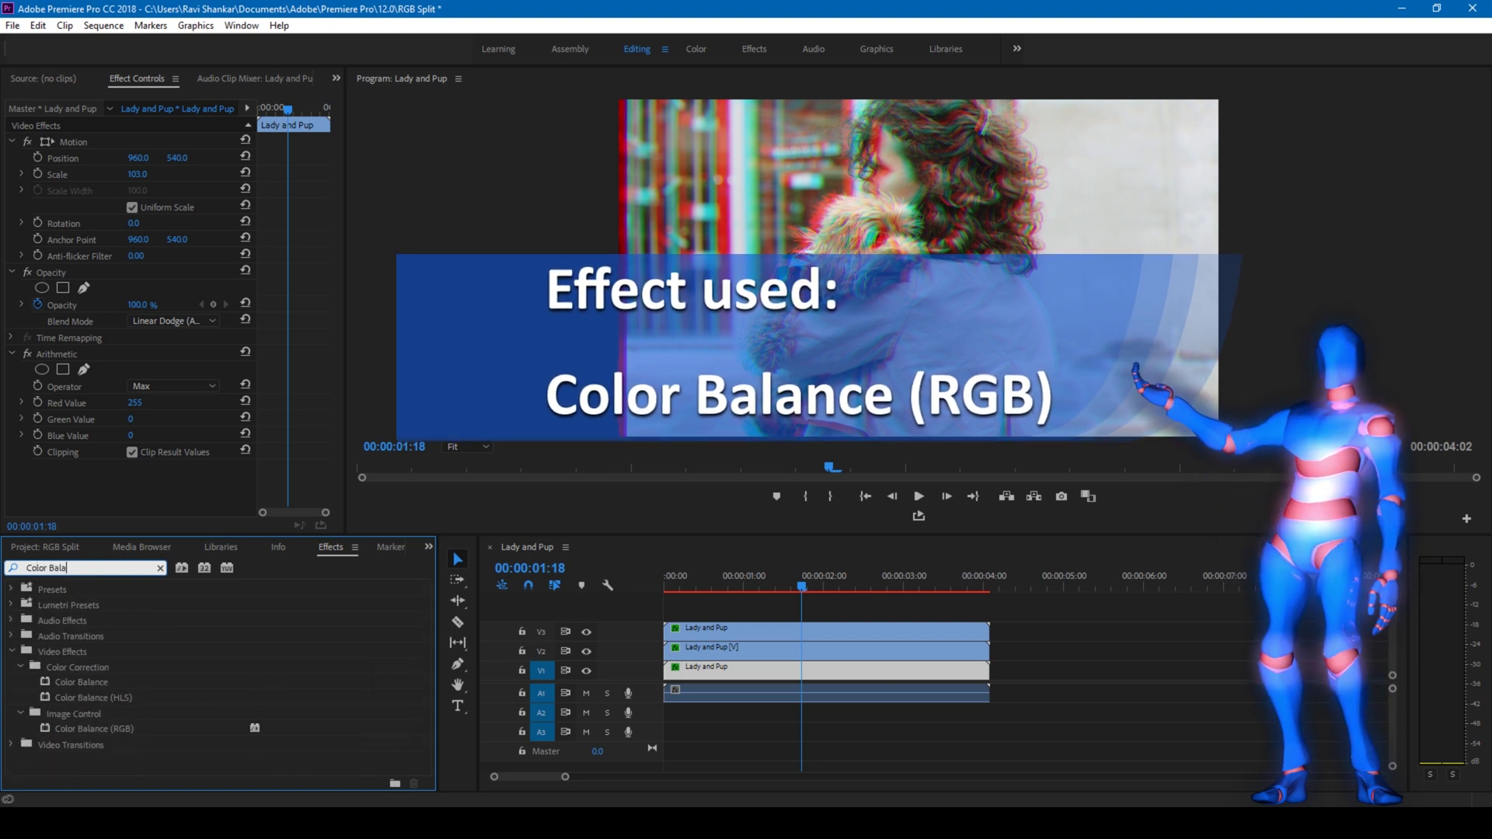
type("nce")
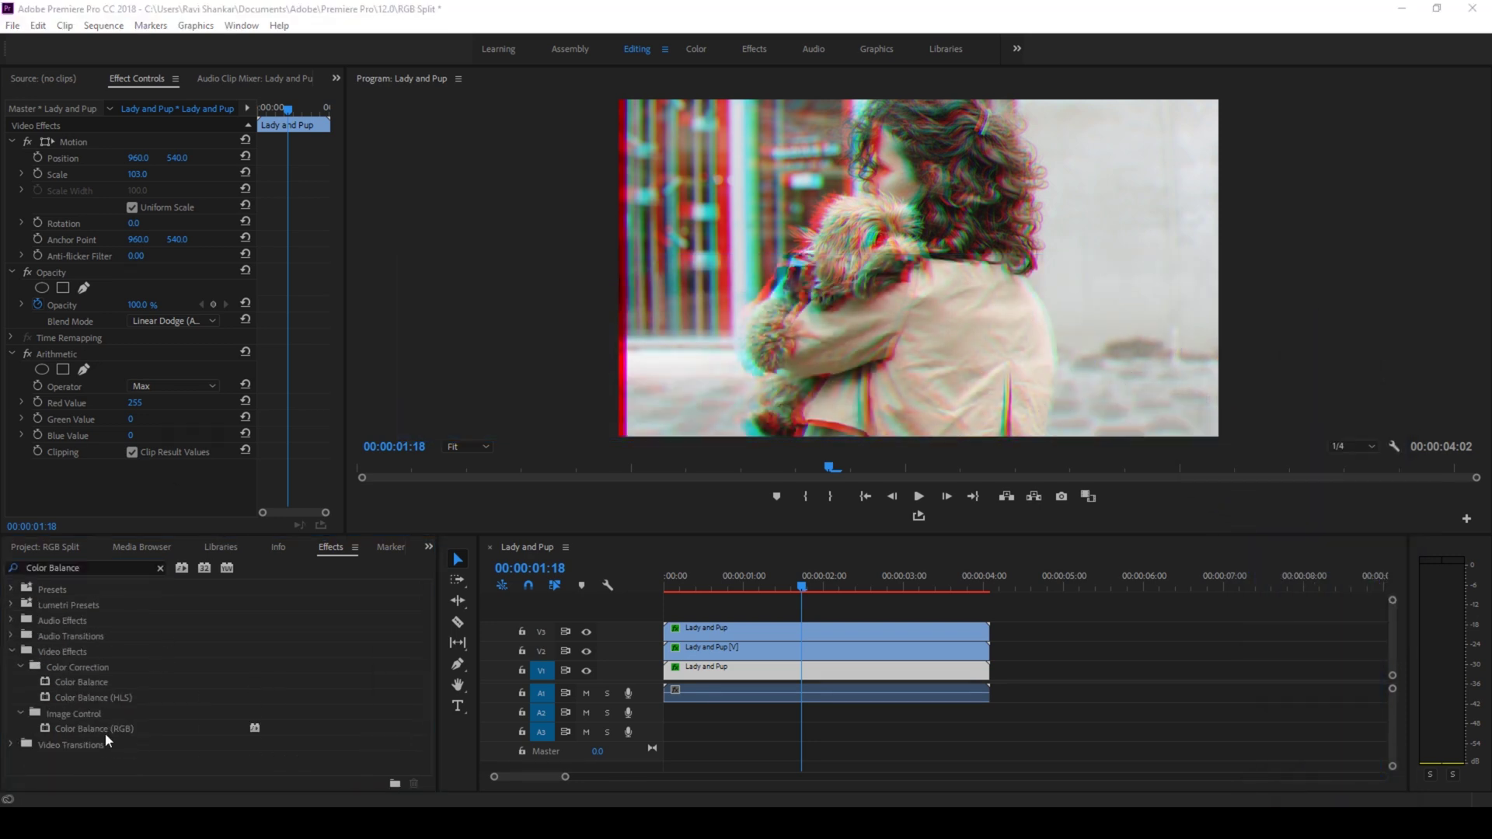
left_click(103, 728)
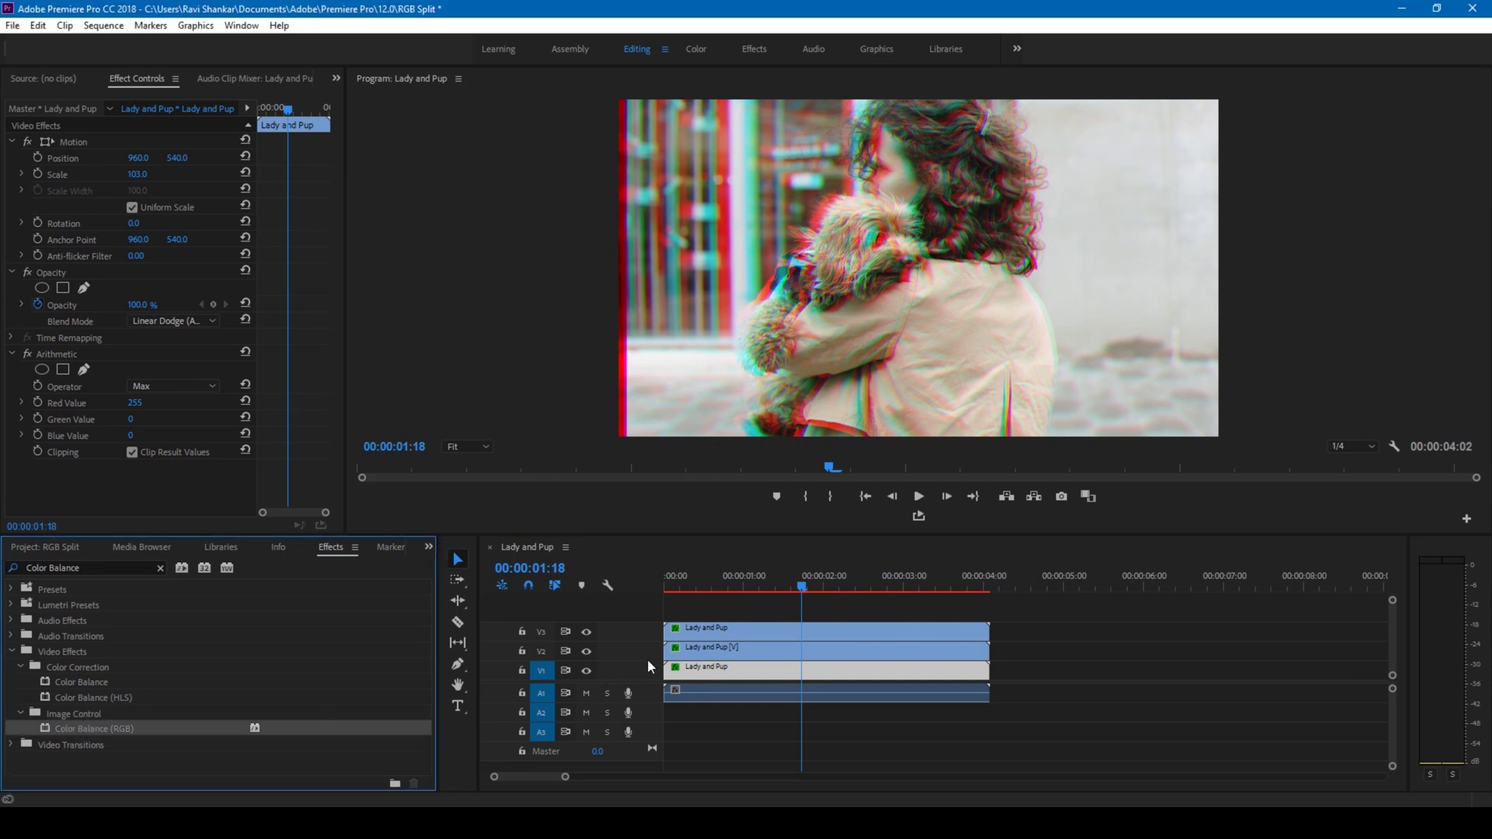
Delete the Arithmetic effect from the V1, V2 and V3 clips and pick Color Balance (RGB)
left_click(63, 355)
key("Delete")
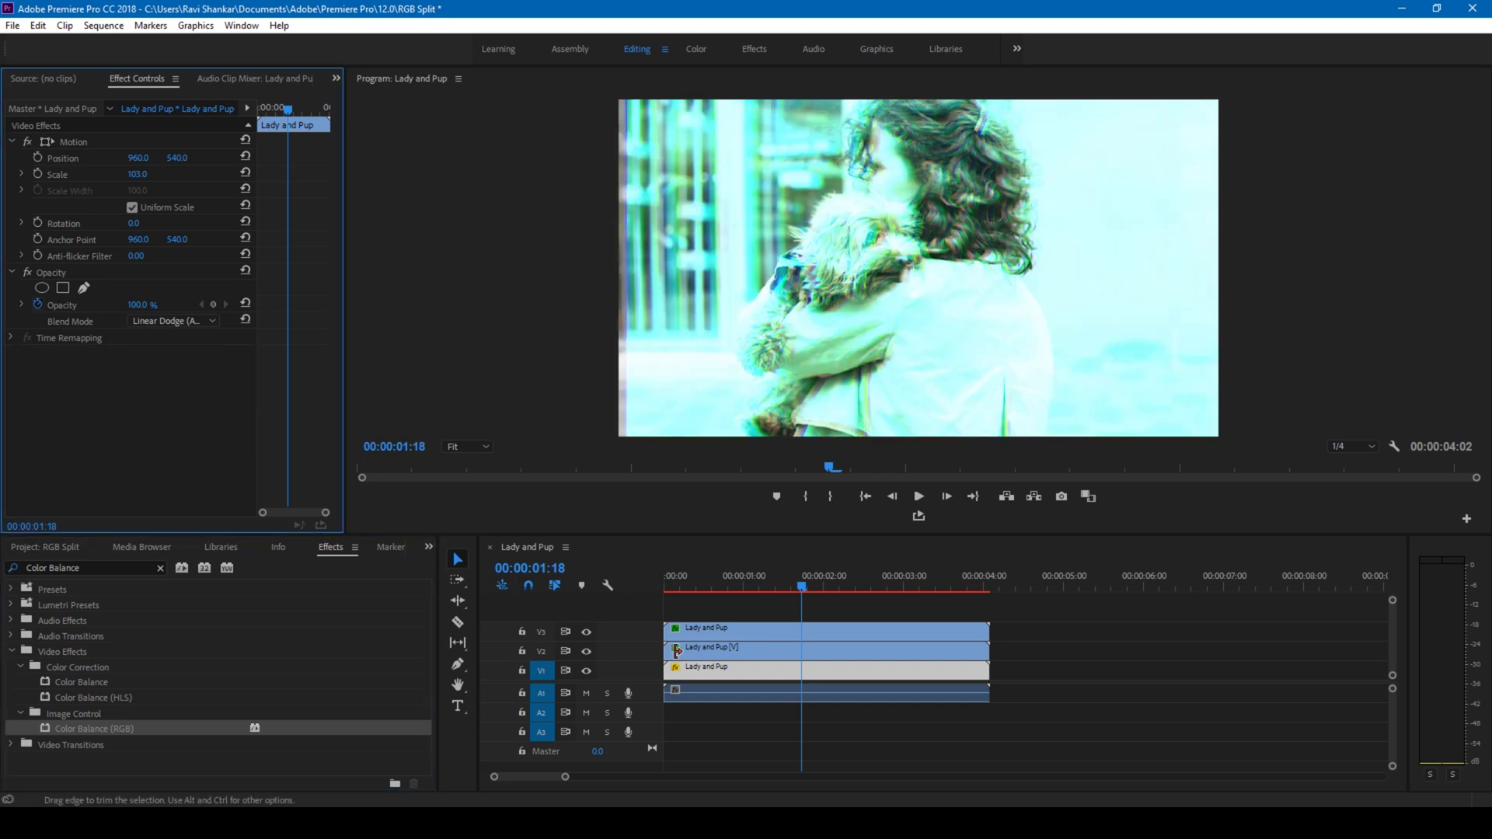
left_click(676, 651)
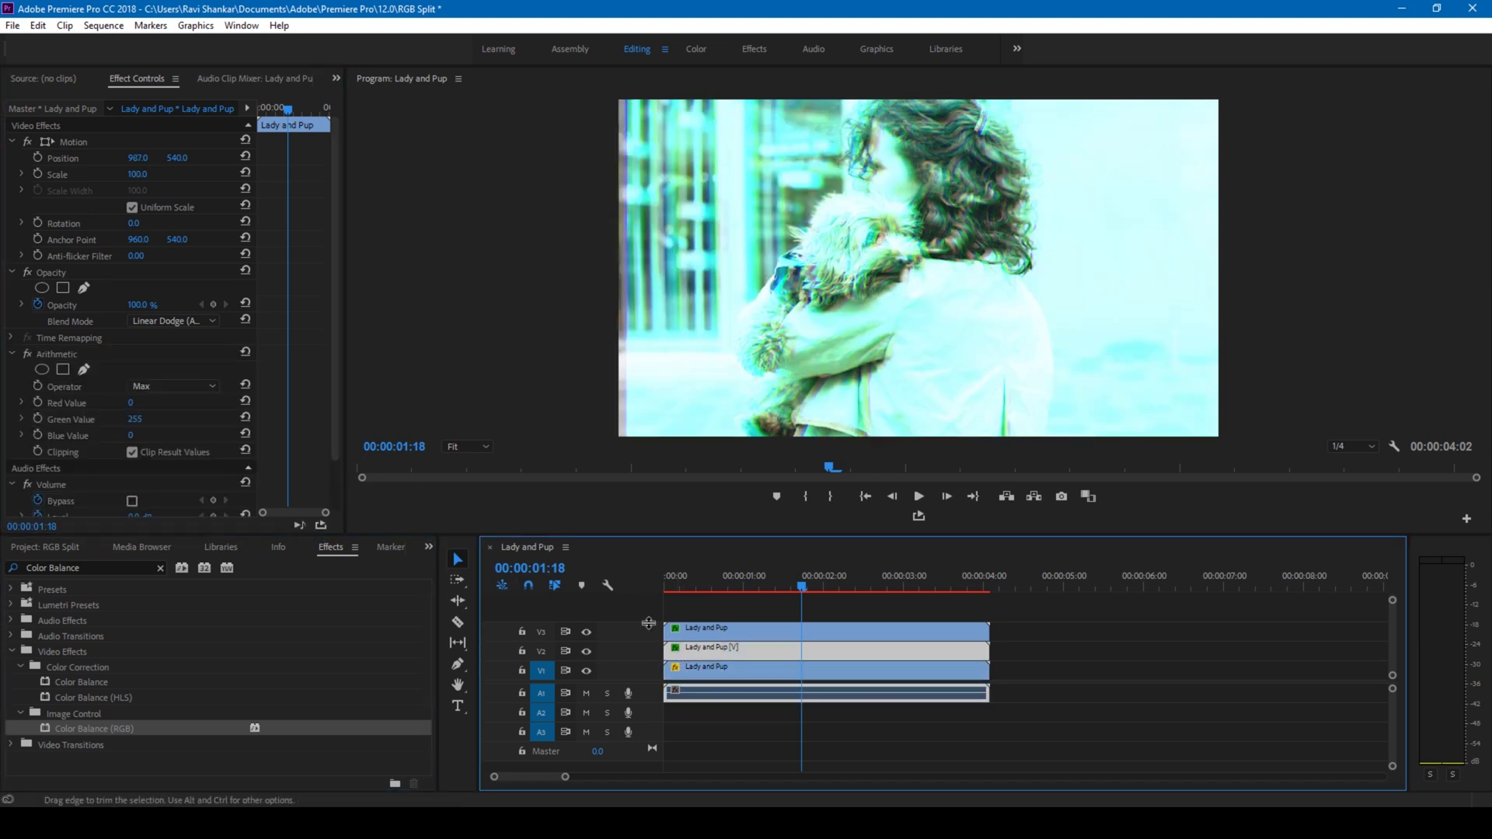
left_click(59, 356)
key("Delete")
left_click(703, 631)
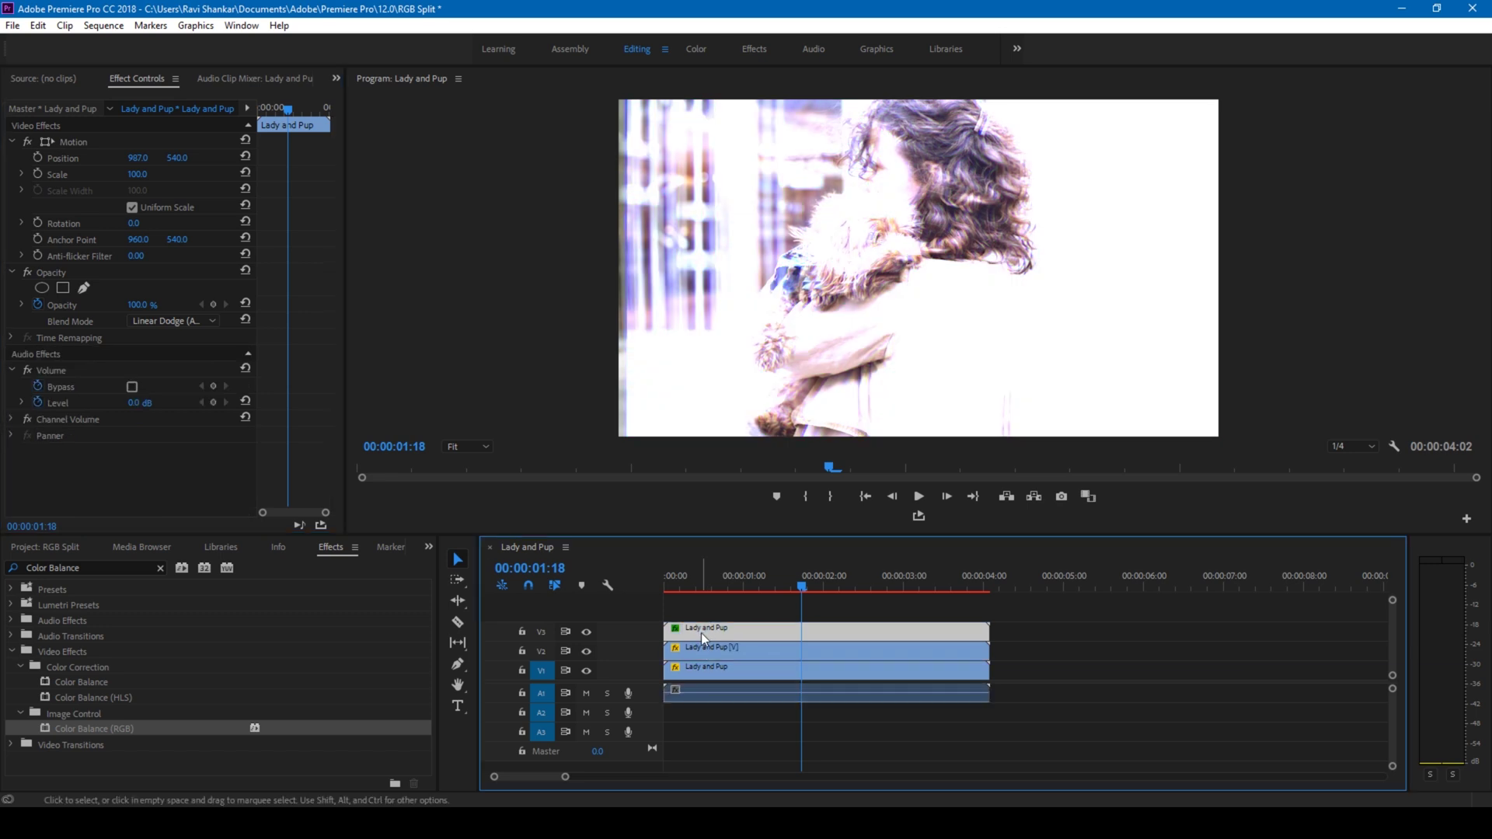
left_click(41, 353)
key("Delete")
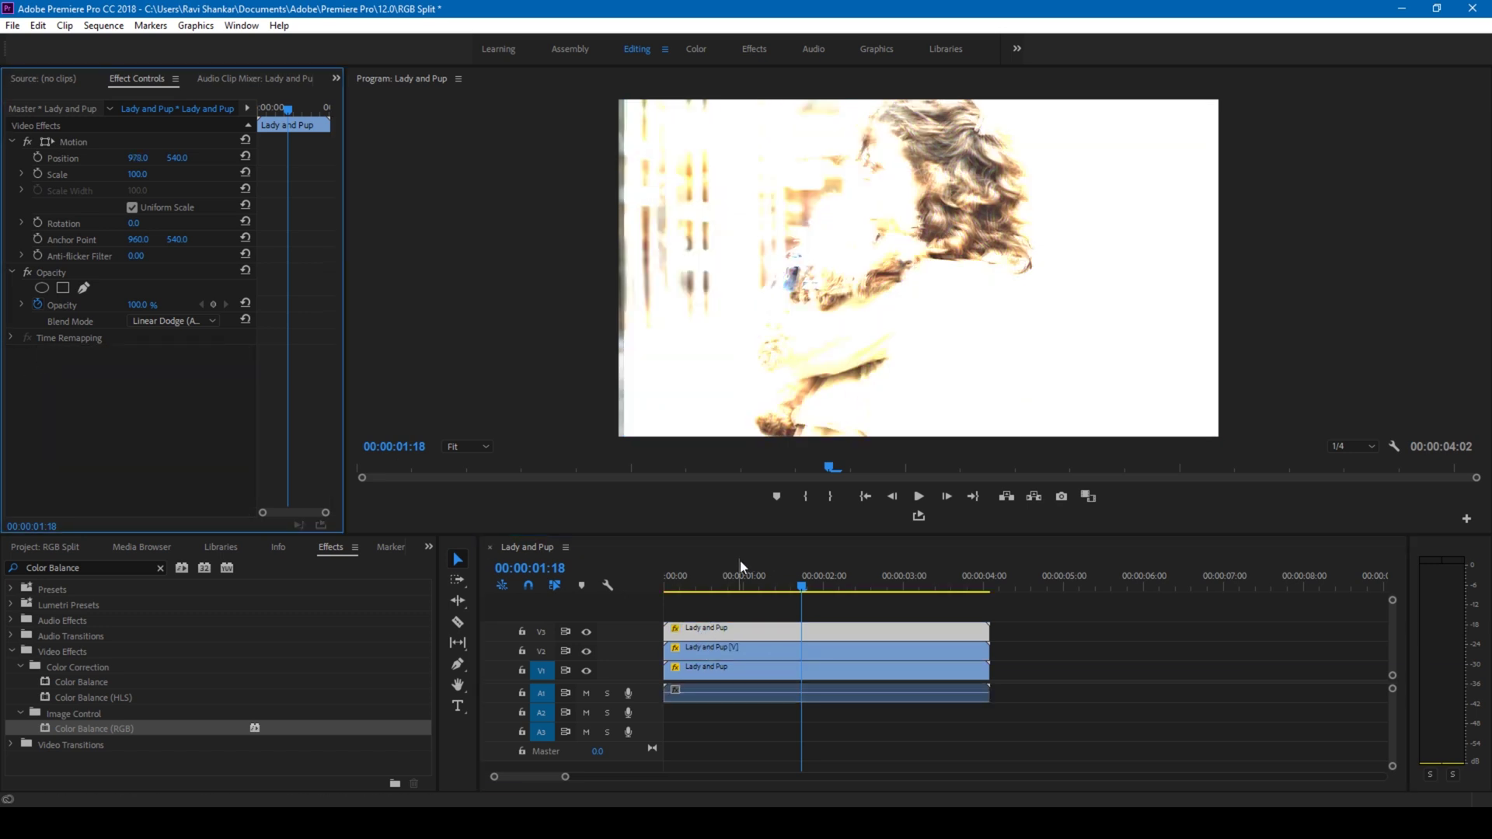
left_click(102, 730)
Apply Color Balance (RGB) to the V1, V2 and V3 Lady and Pup clips
left_click_drag(371, 694, 746, 670)
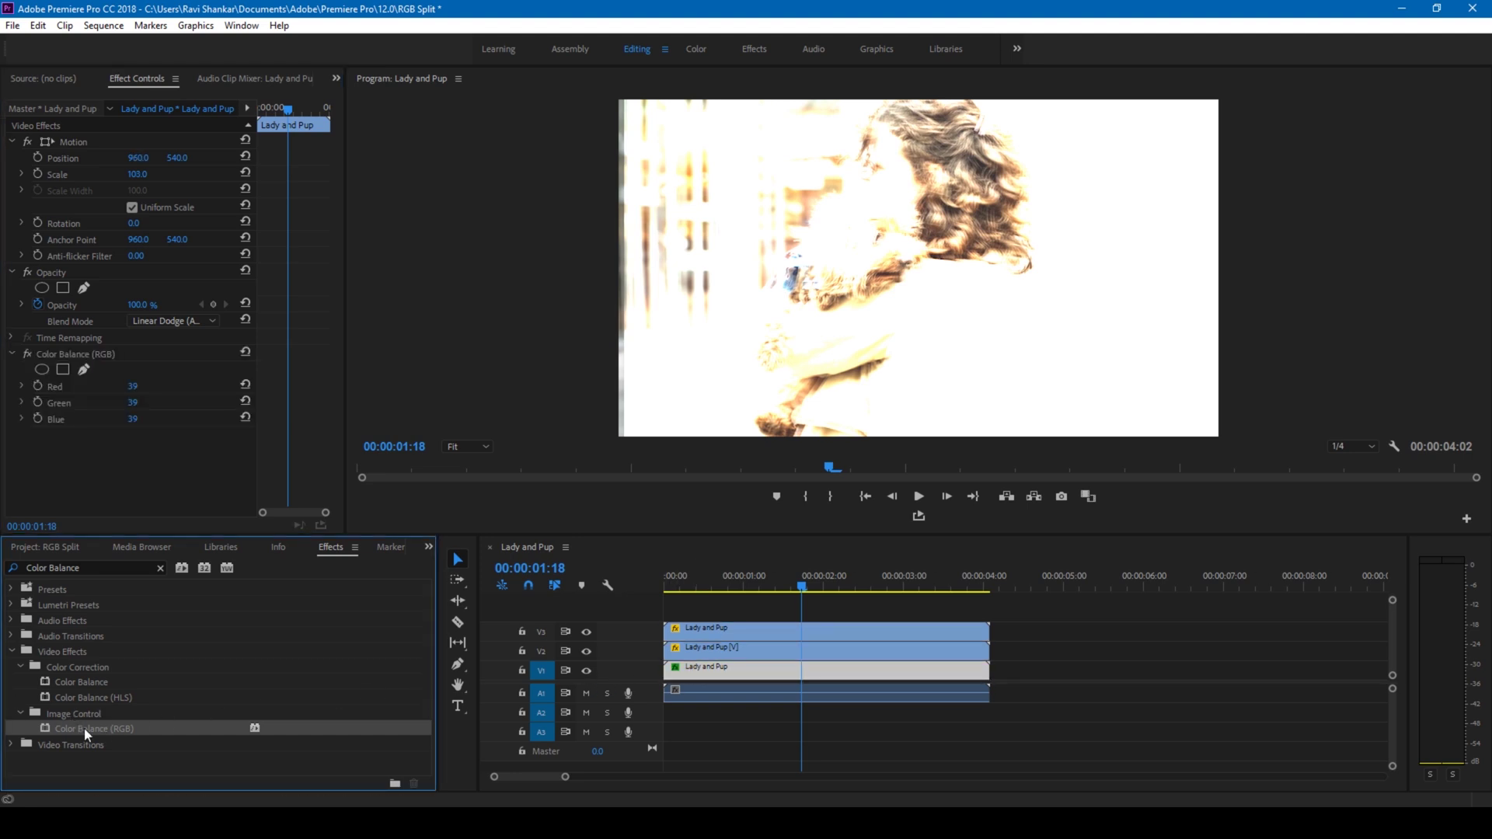
left_click_drag(84, 729, 699, 669)
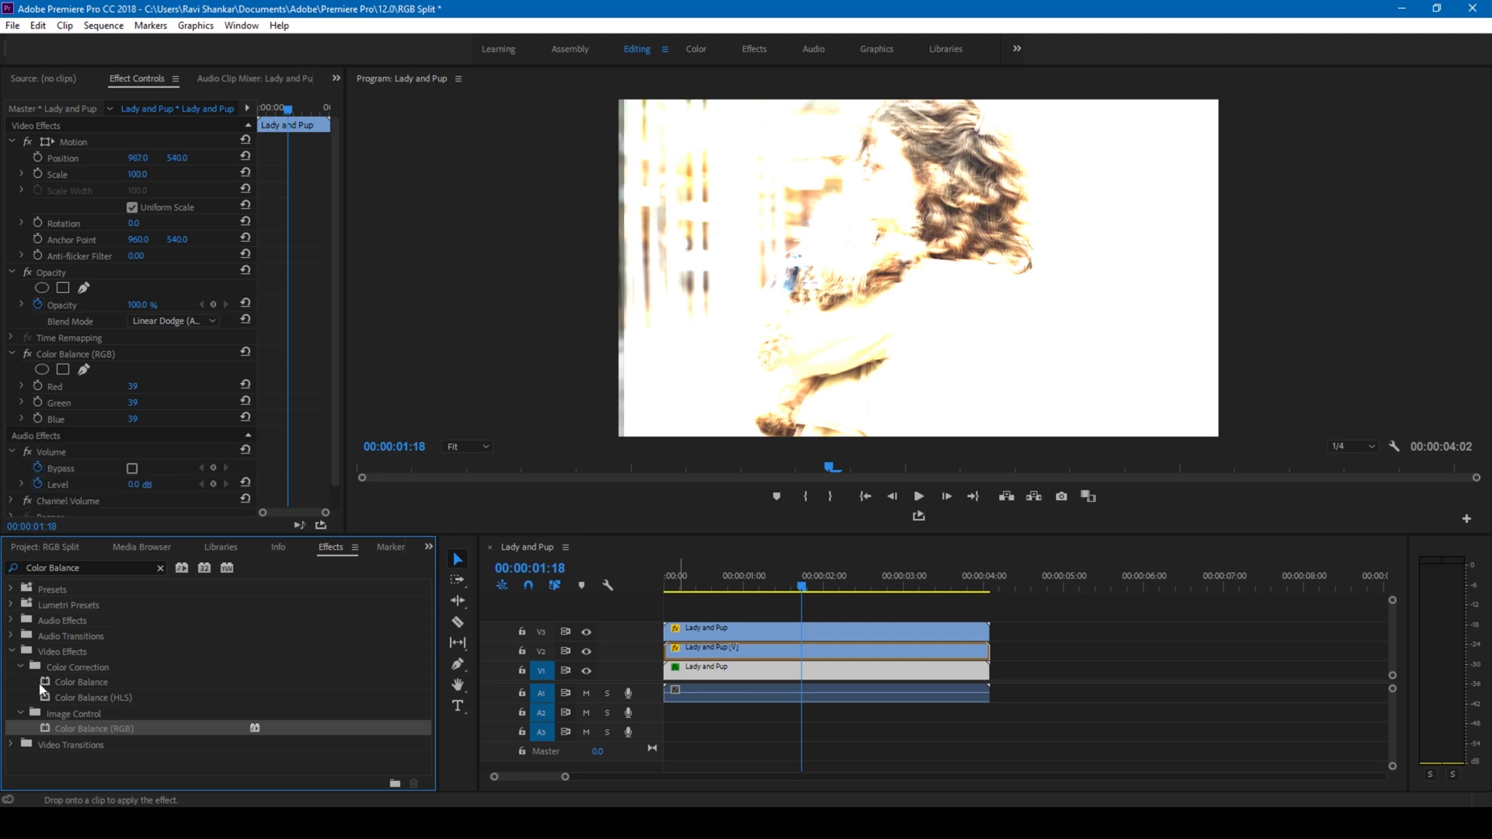
left_click_drag(82, 723, 690, 631)
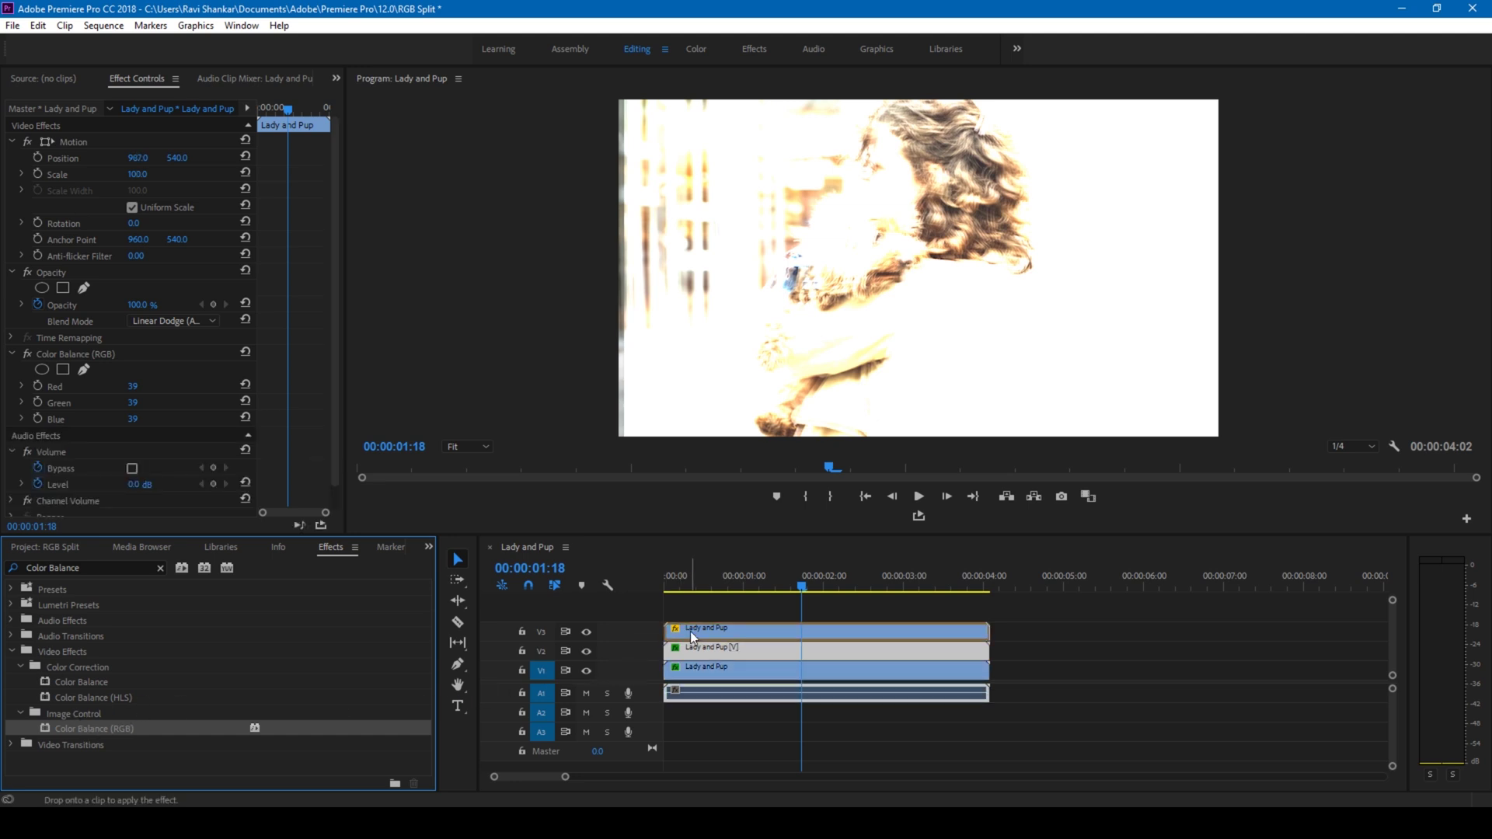
Set V1's Color Balance (RGB) to red 0, green 0, blue 100 so it shows only blue
left_click(702, 678)
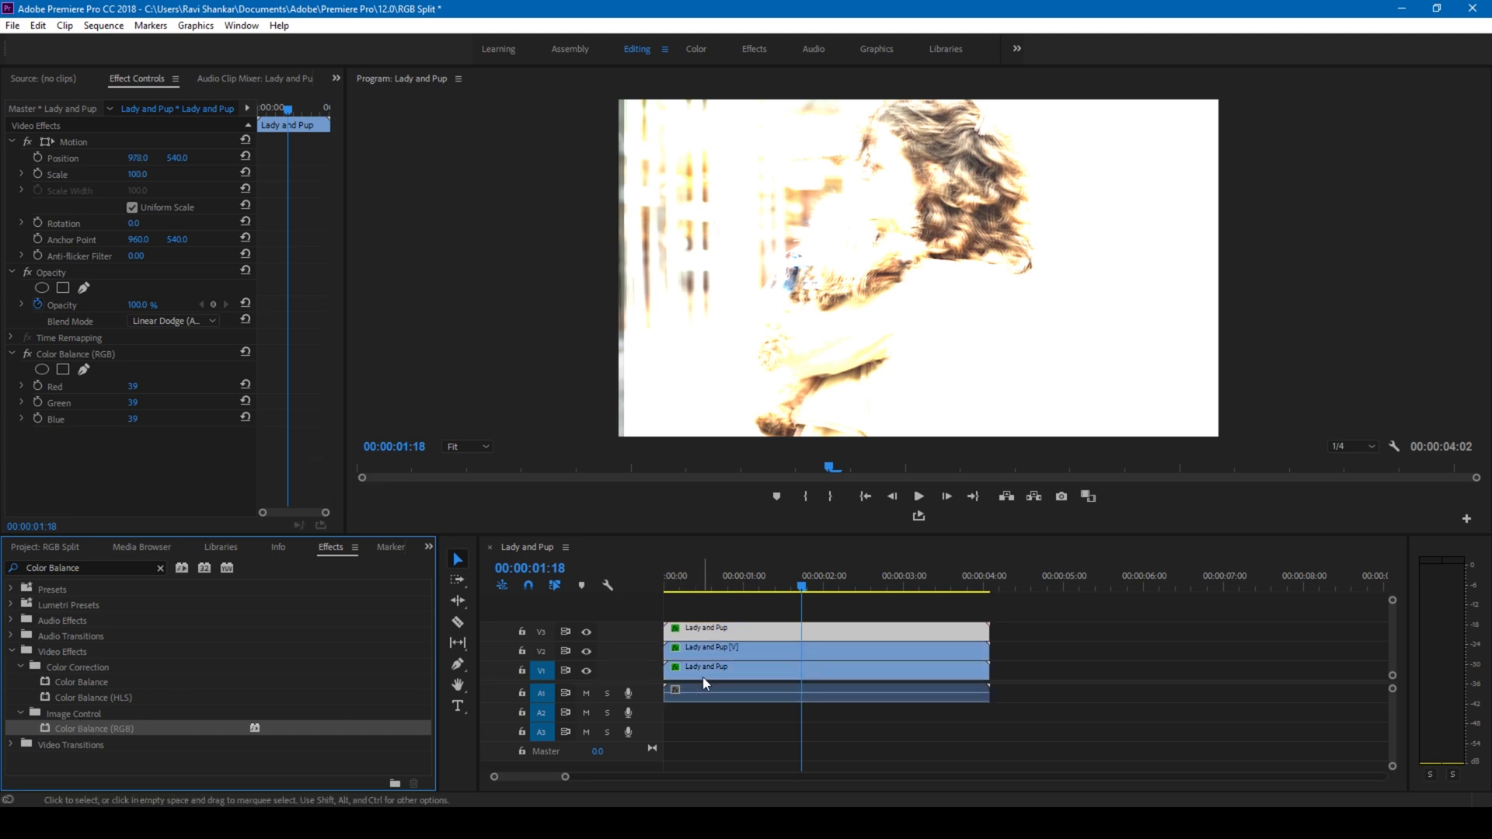
left_click(131, 395)
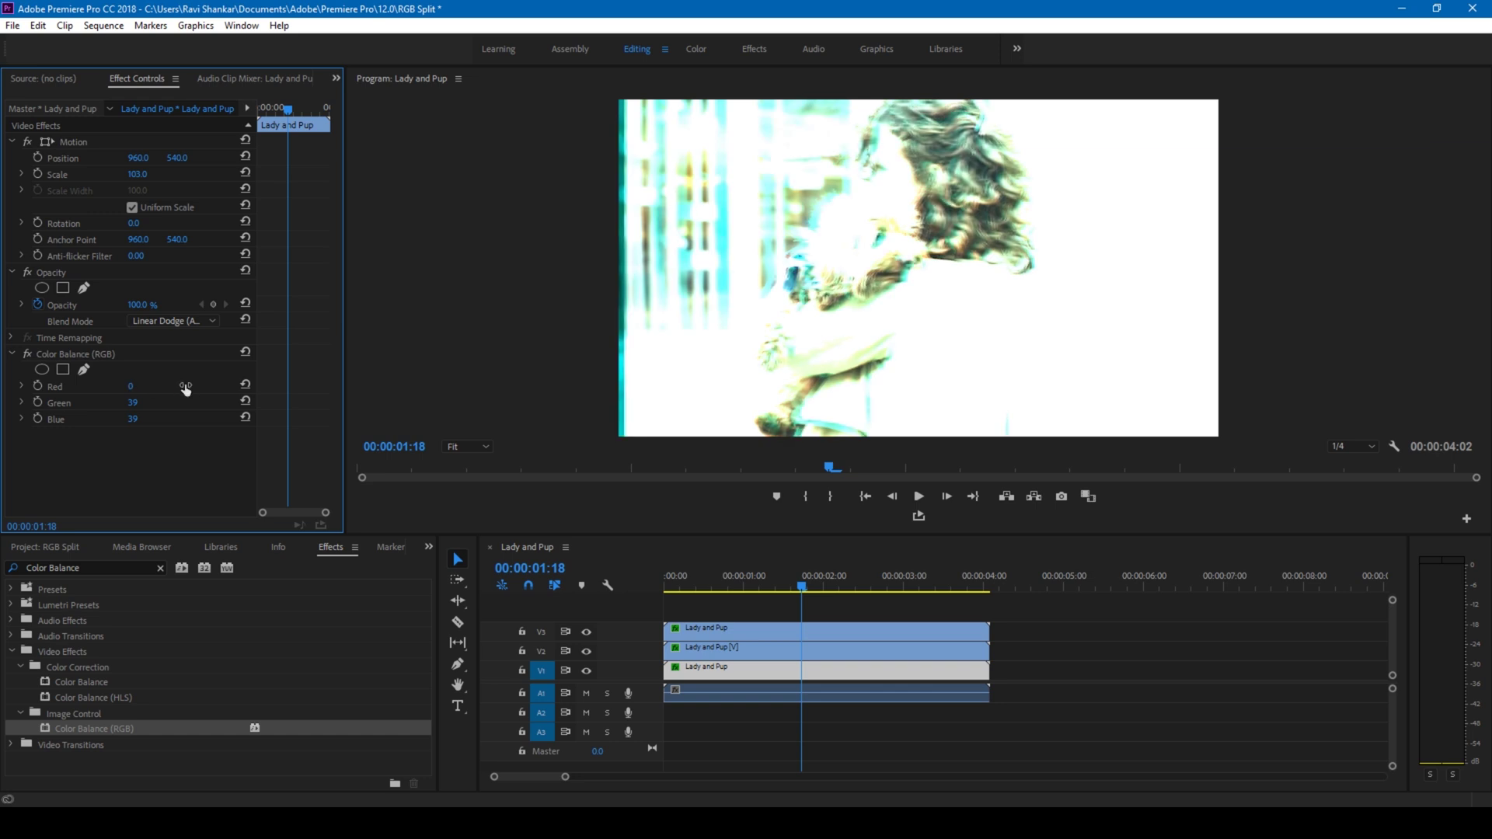
left_click(134, 404)
type("00")
key("Return")
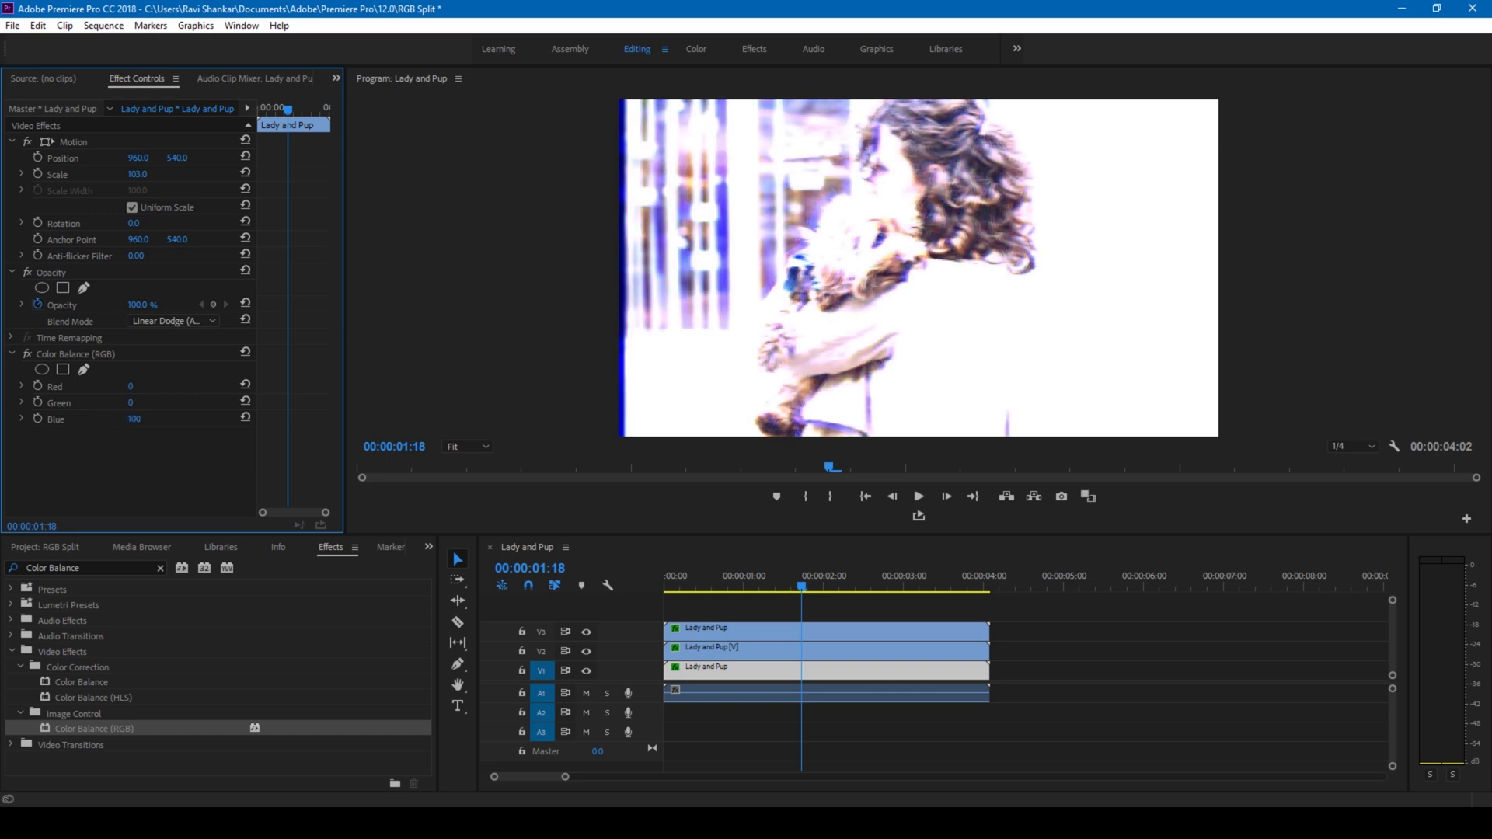
Set V2's Color Balance (RGB) to red 0, green 100, blue 0 so it shows only green
left_click(715, 645)
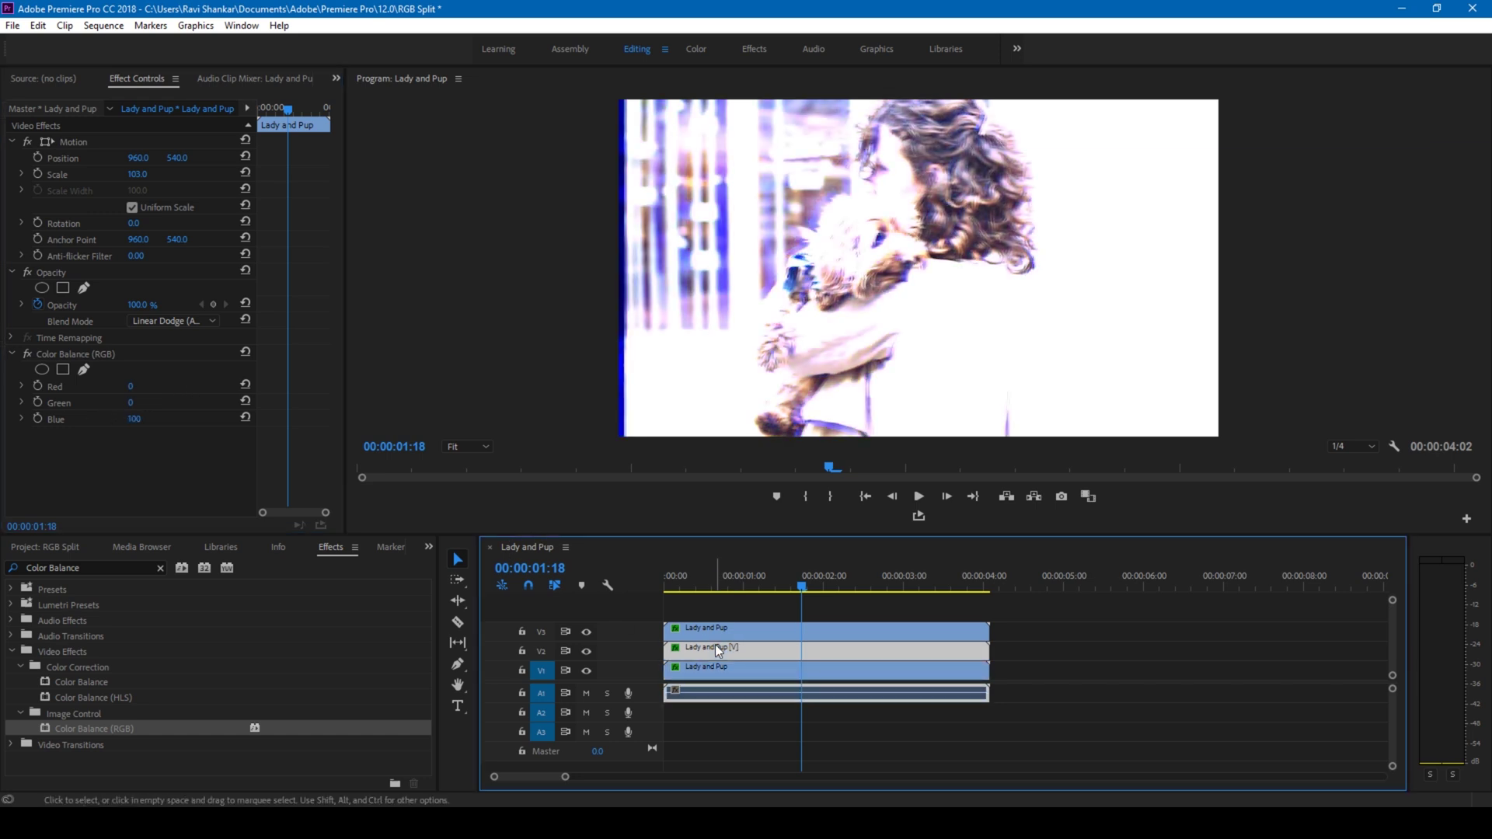
left_click(131, 391)
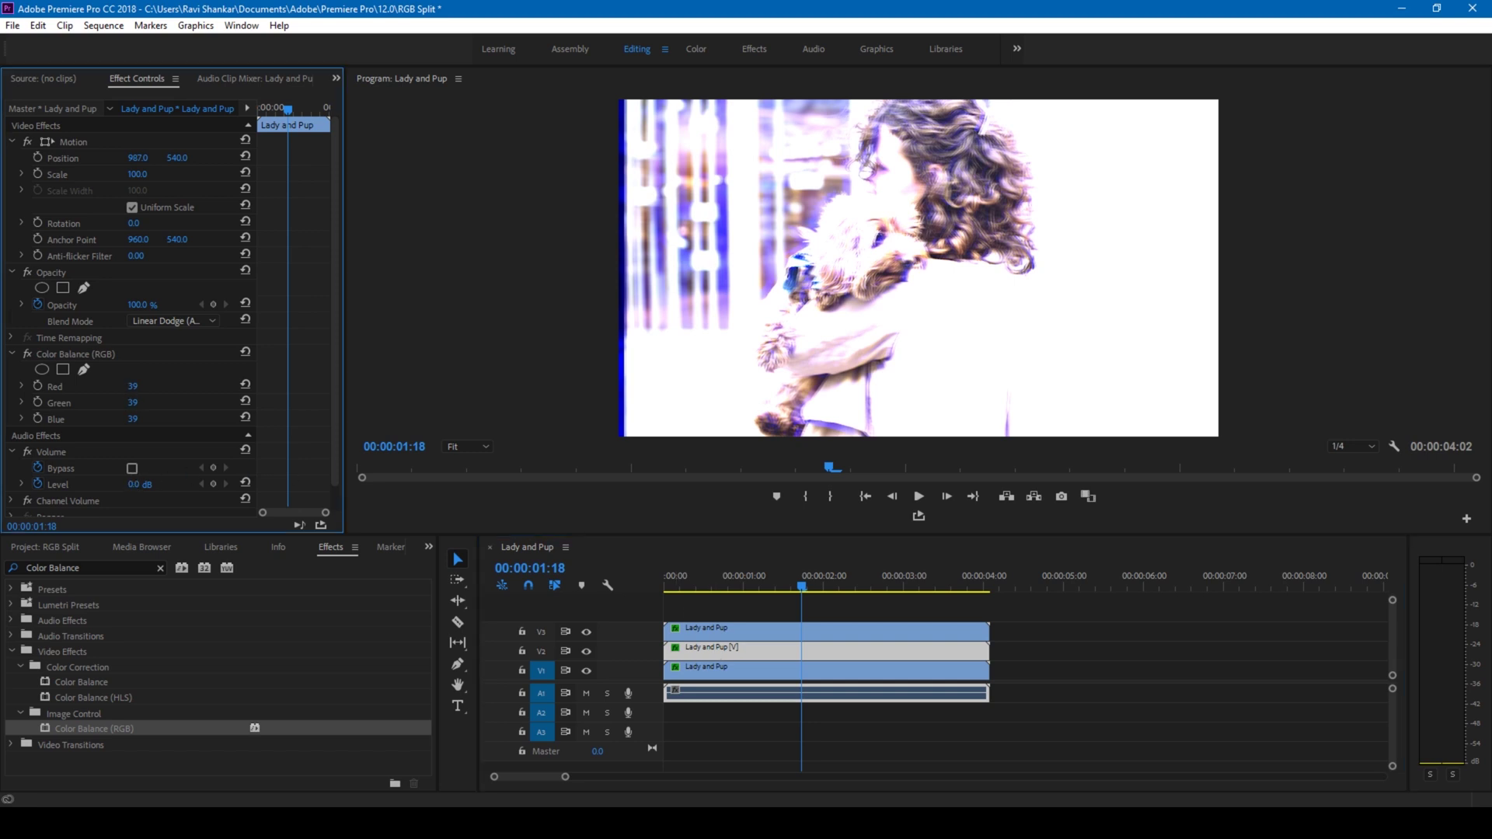
left_click(134, 419)
type("0")
key("Return")
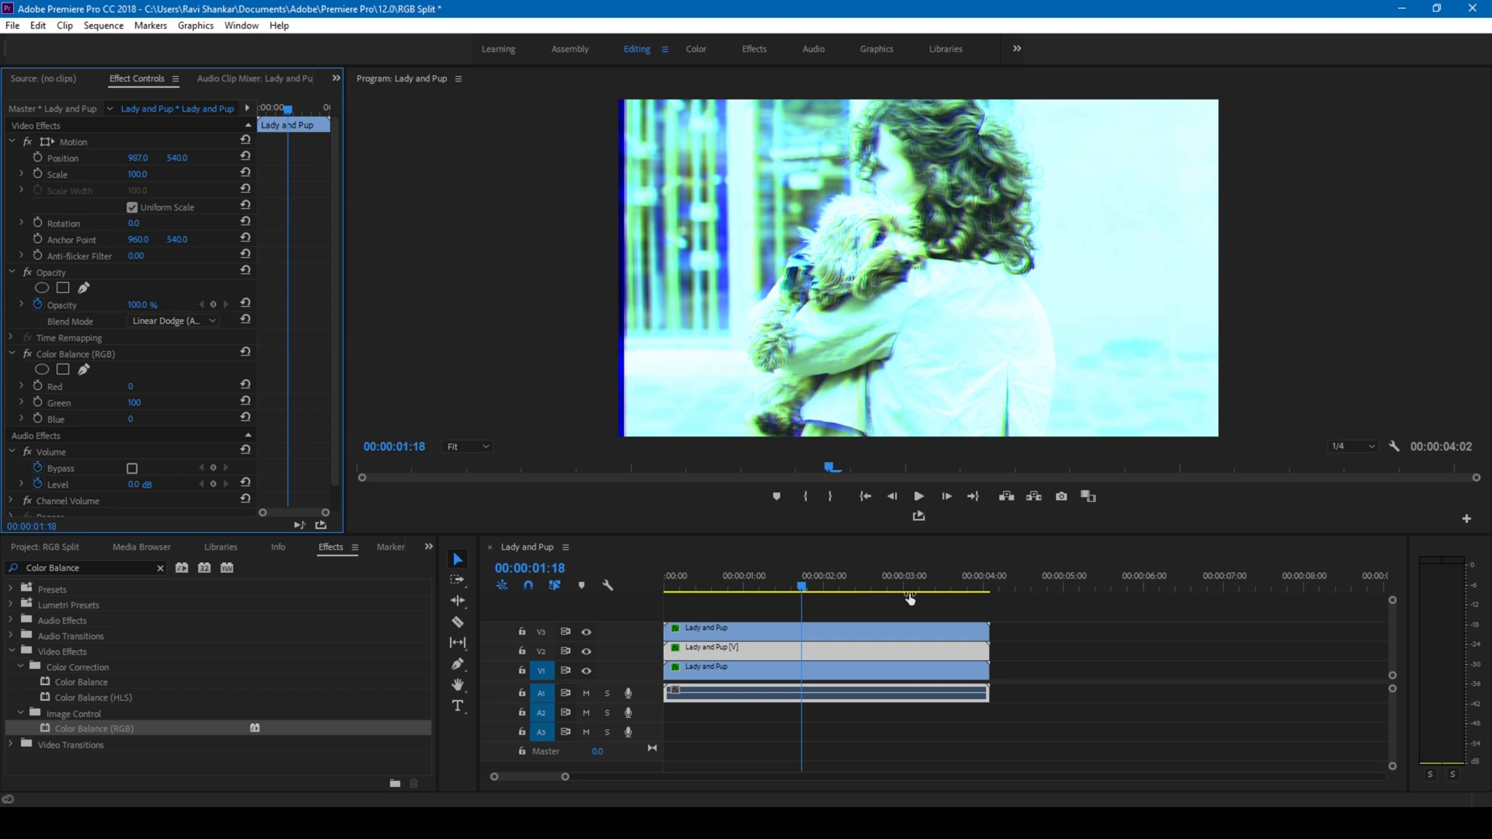
Set V3's Color Balance (RGB) to red 100, green 0, blue 0 so it shows only red
left_click(780, 628)
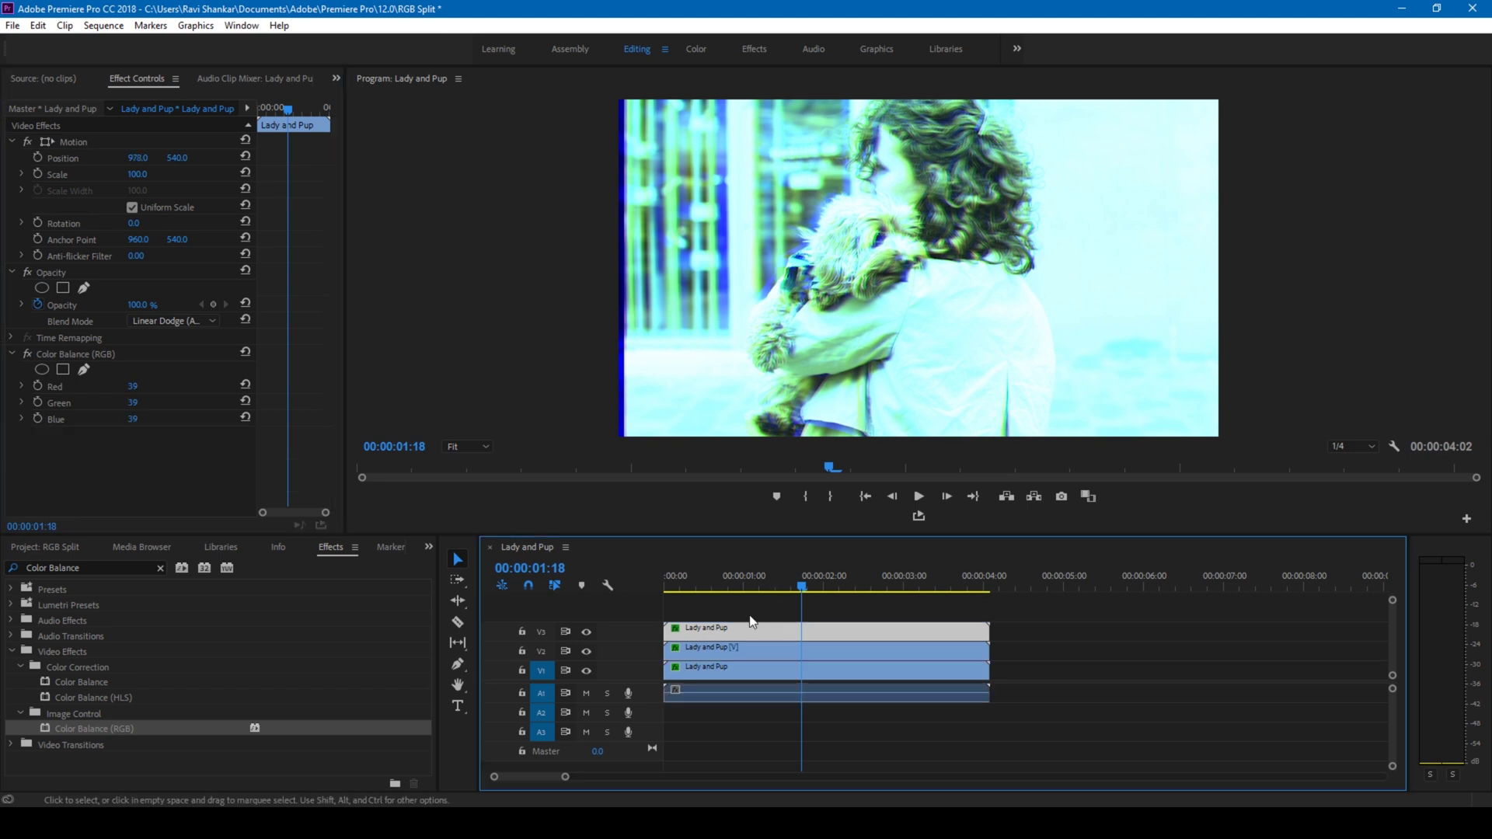
left_click(135, 422)
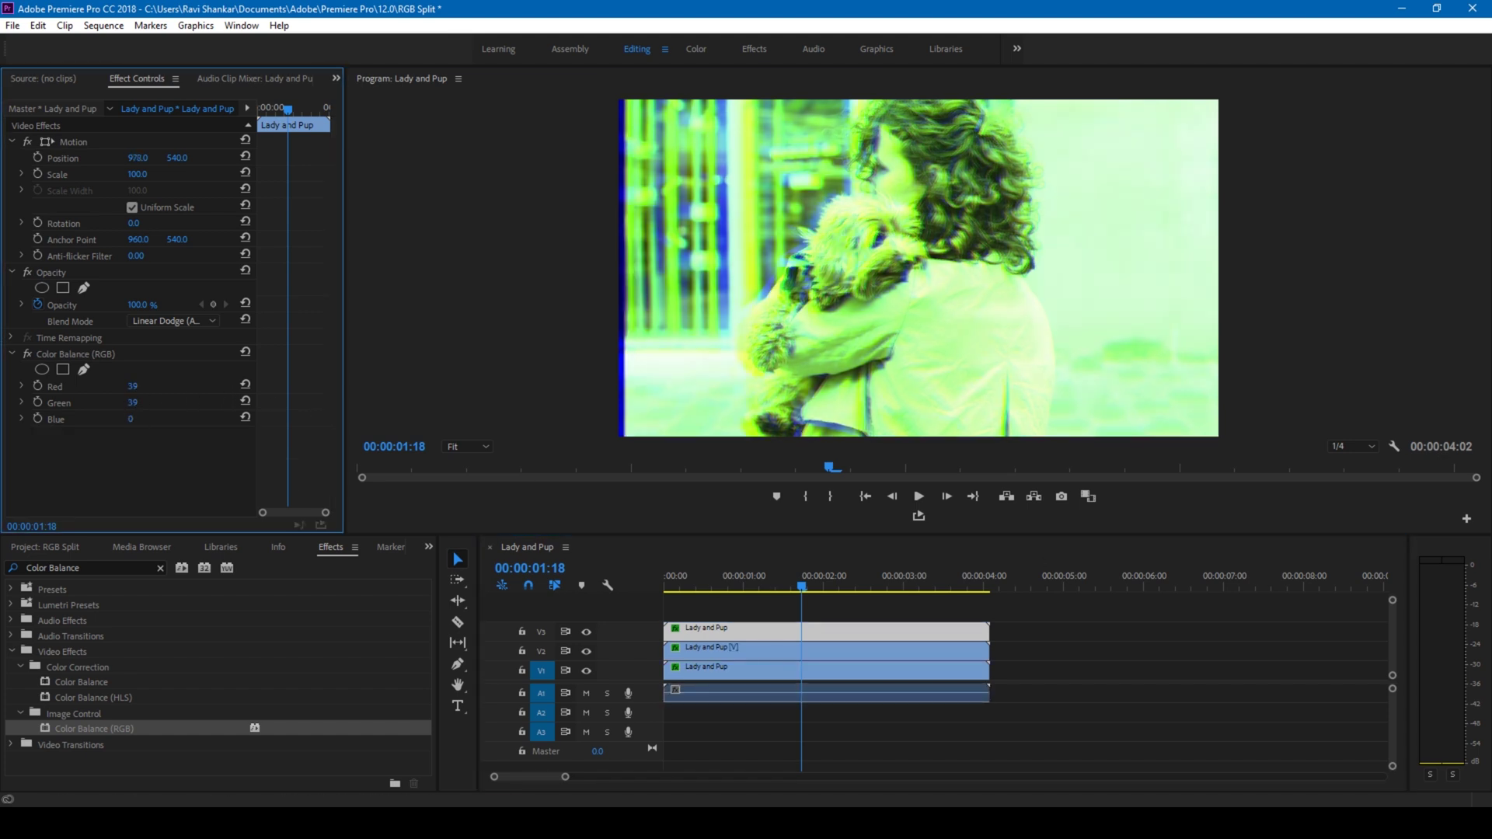
left_click(135, 403)
type("0")
key("Return")
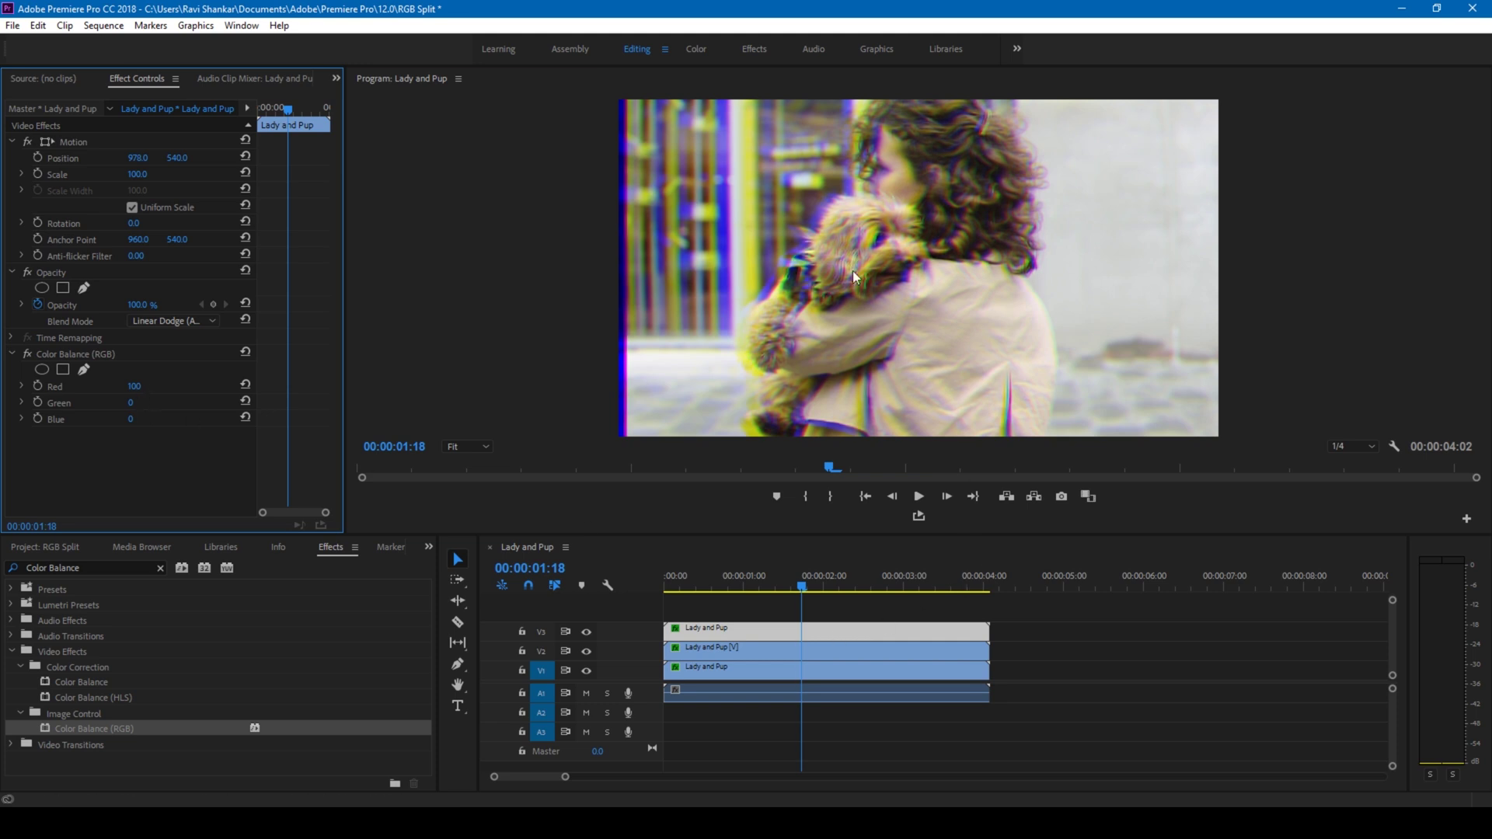
At frame 00:00:00:14, offset the V3, V2 and V1 layers' Position X to tune the split width
left_click(698, 589)
left_click_drag(699, 592, 708, 592)
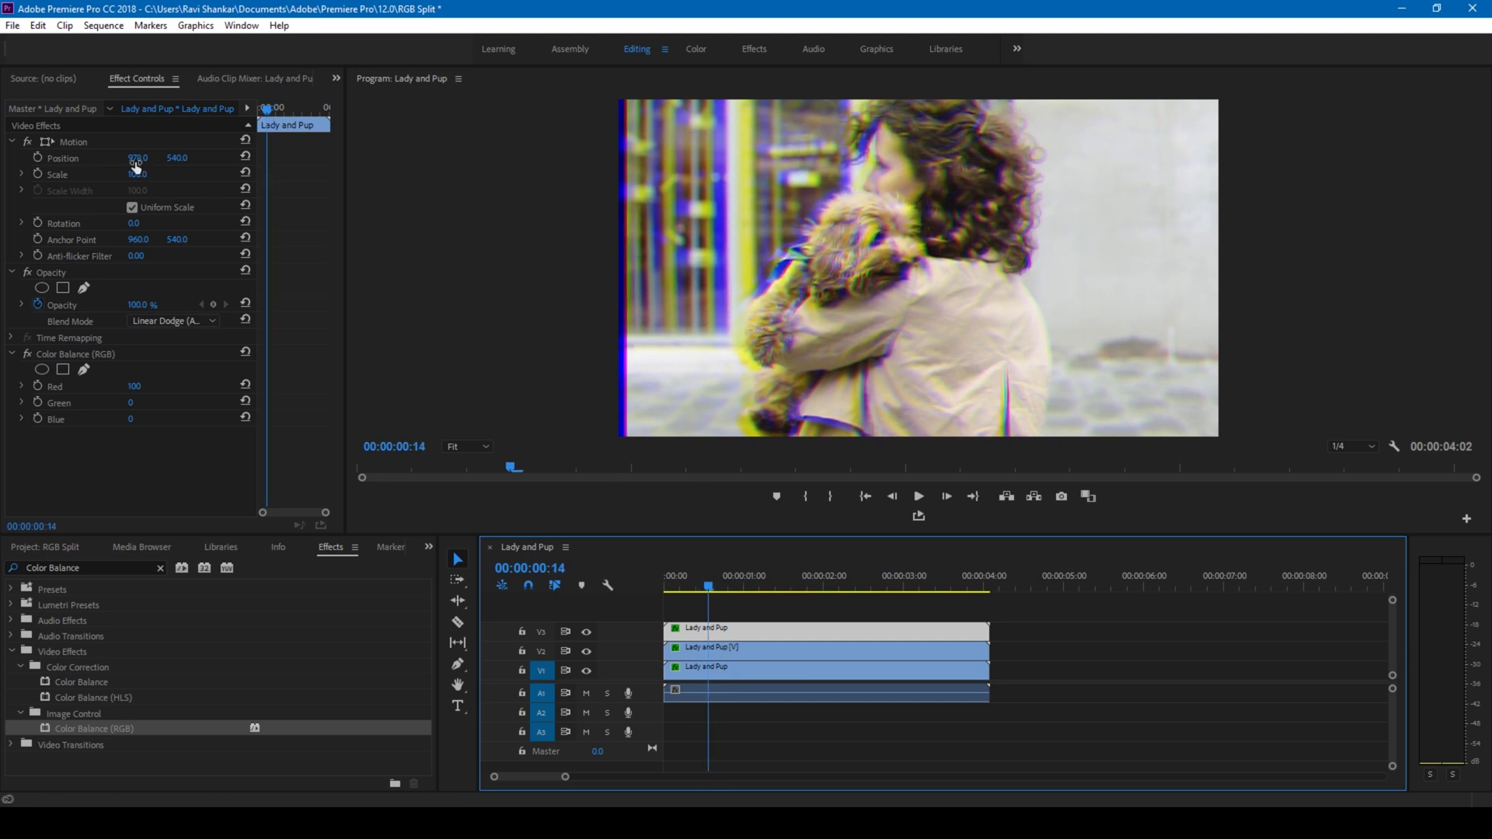
left_click_drag(136, 165, 174, 165)
left_click(719, 652)
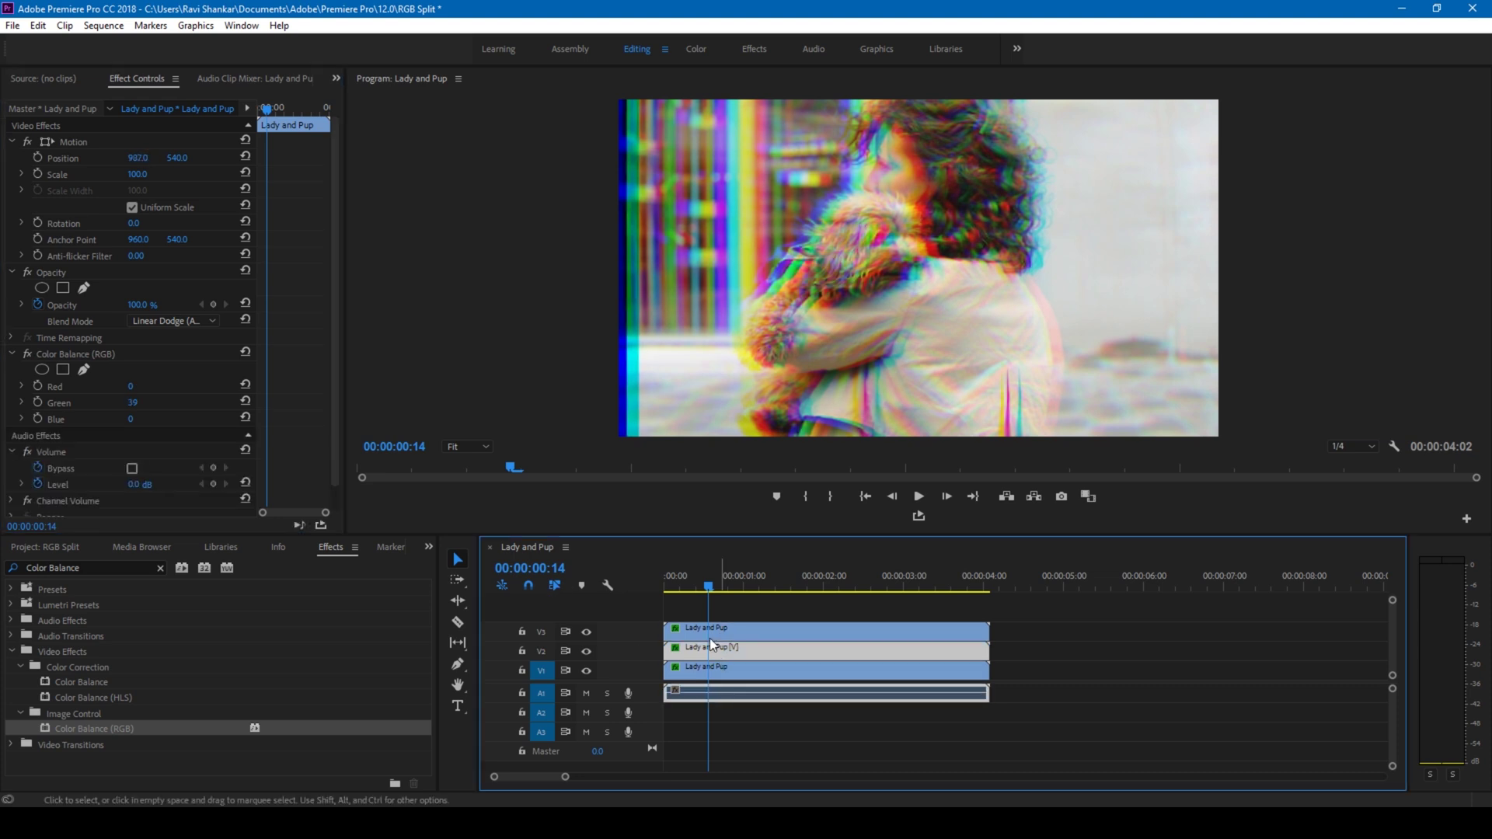
left_click_drag(138, 165, 131, 166)
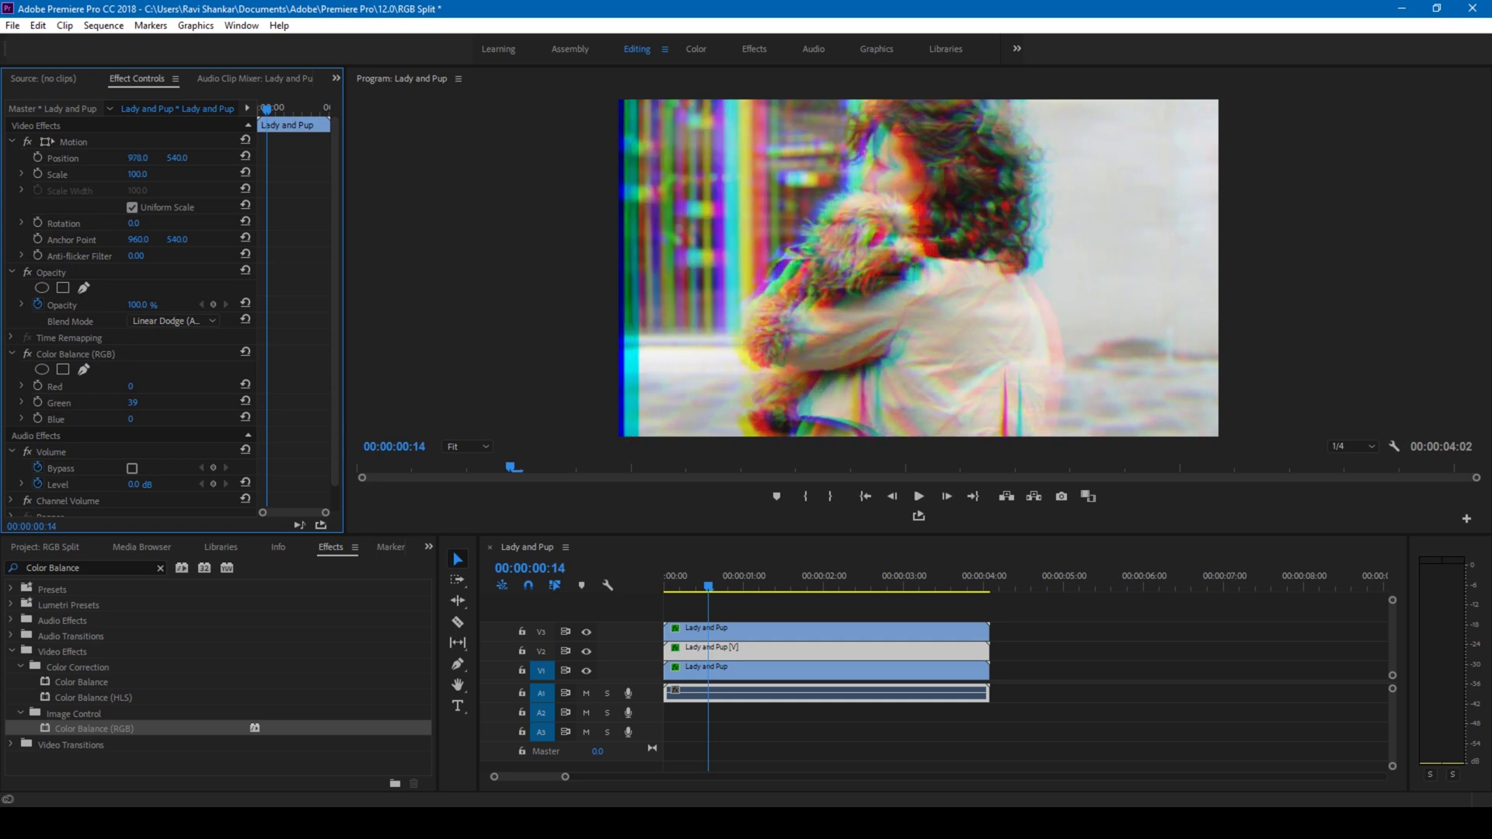
left_click(887, 673)
left_click_drag(158, 160, 166, 159)
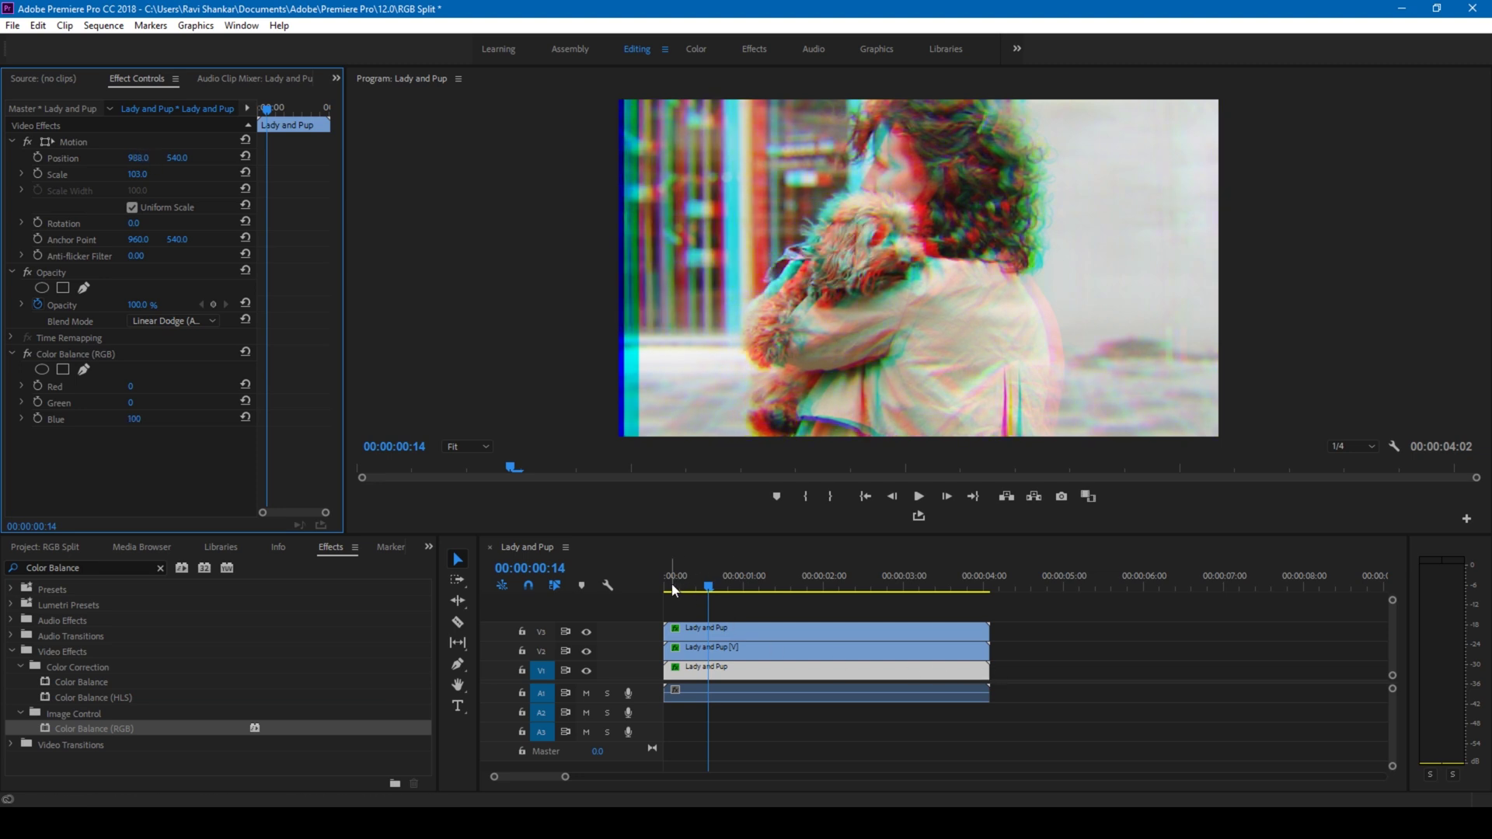
left_click(676, 594)
key("space")
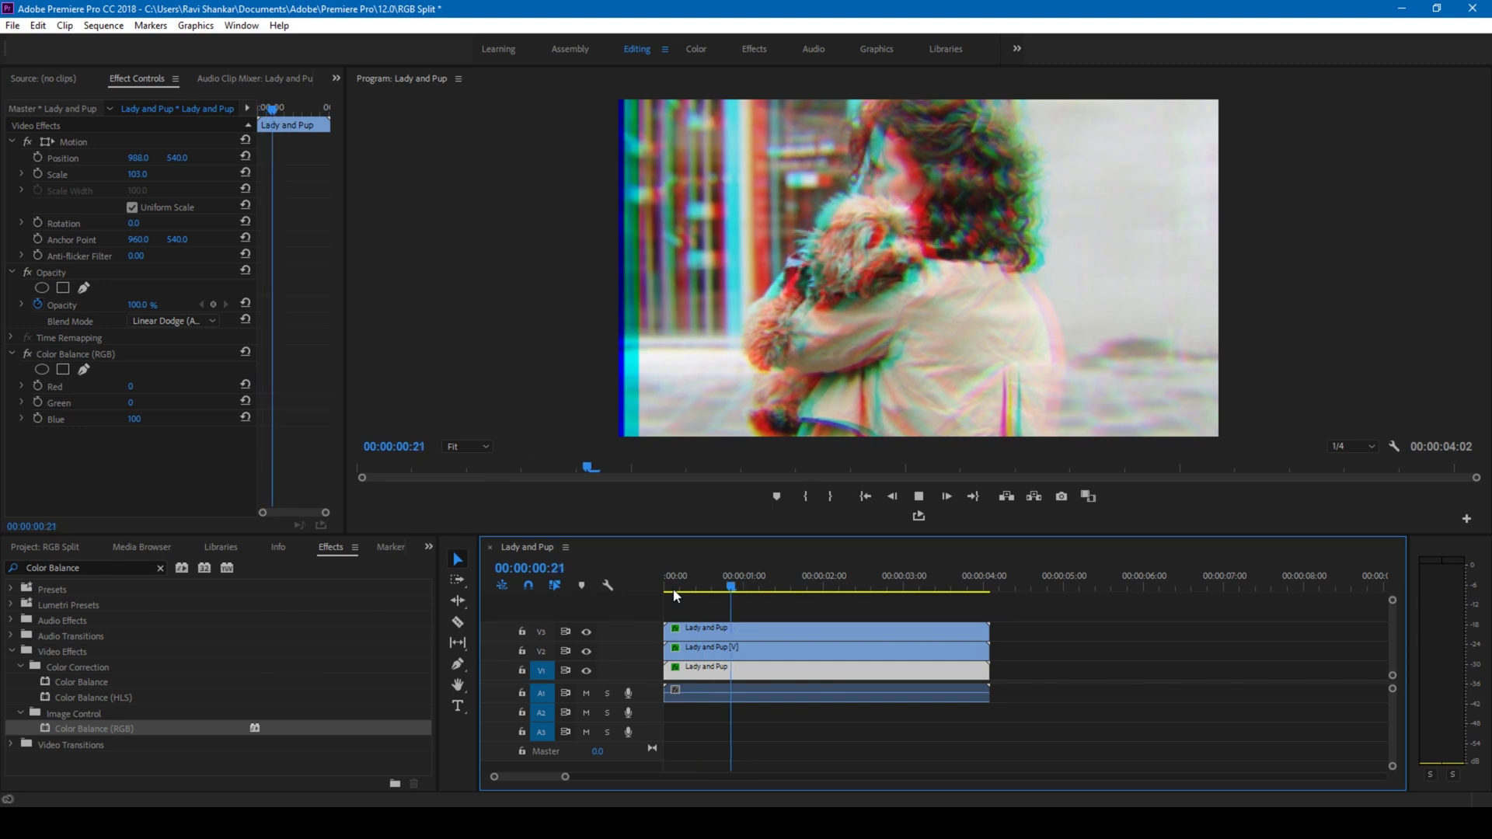
key("space")
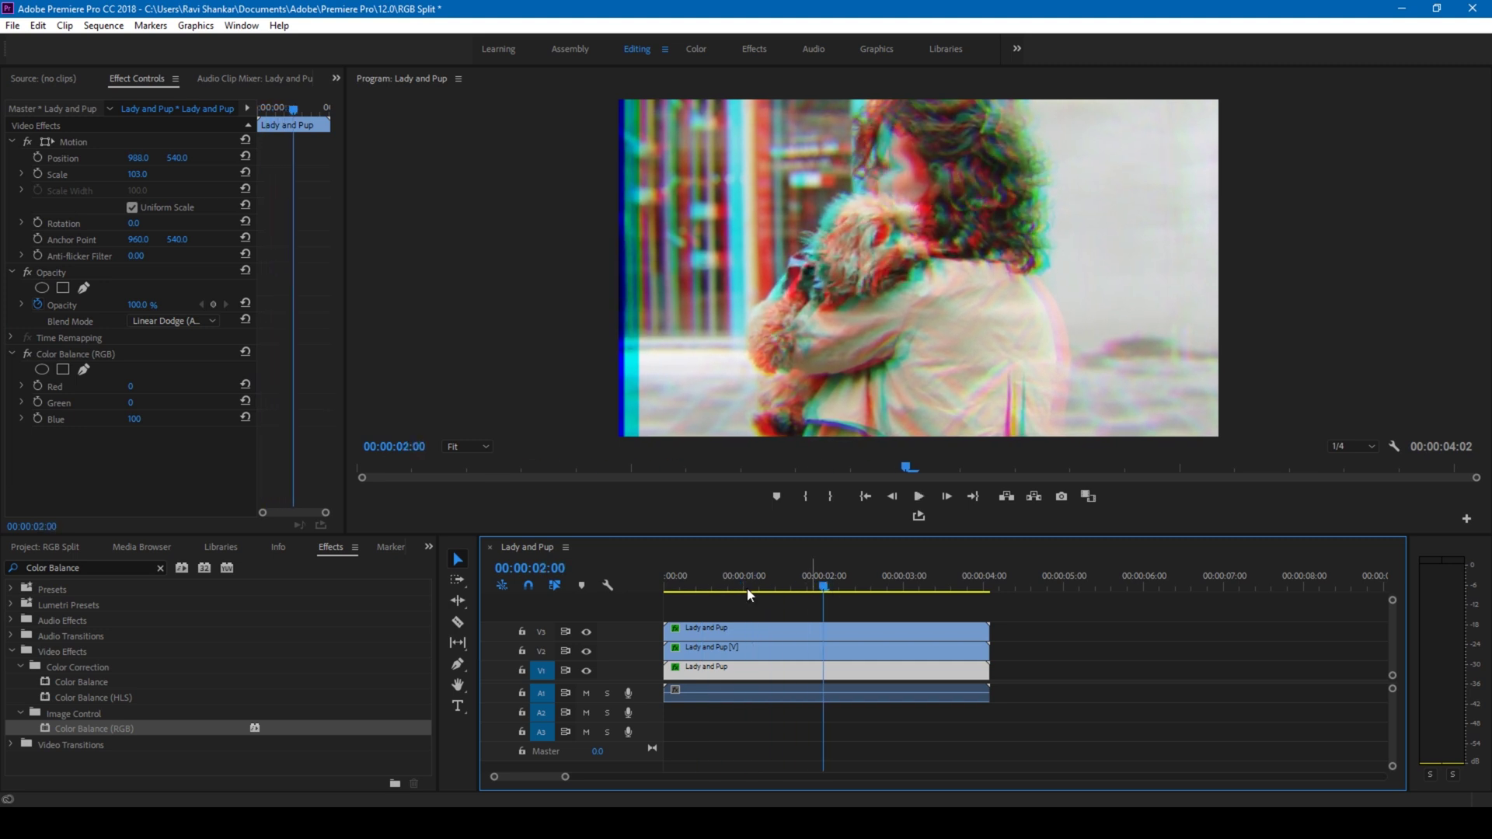
left_click(741, 584)
key("space")
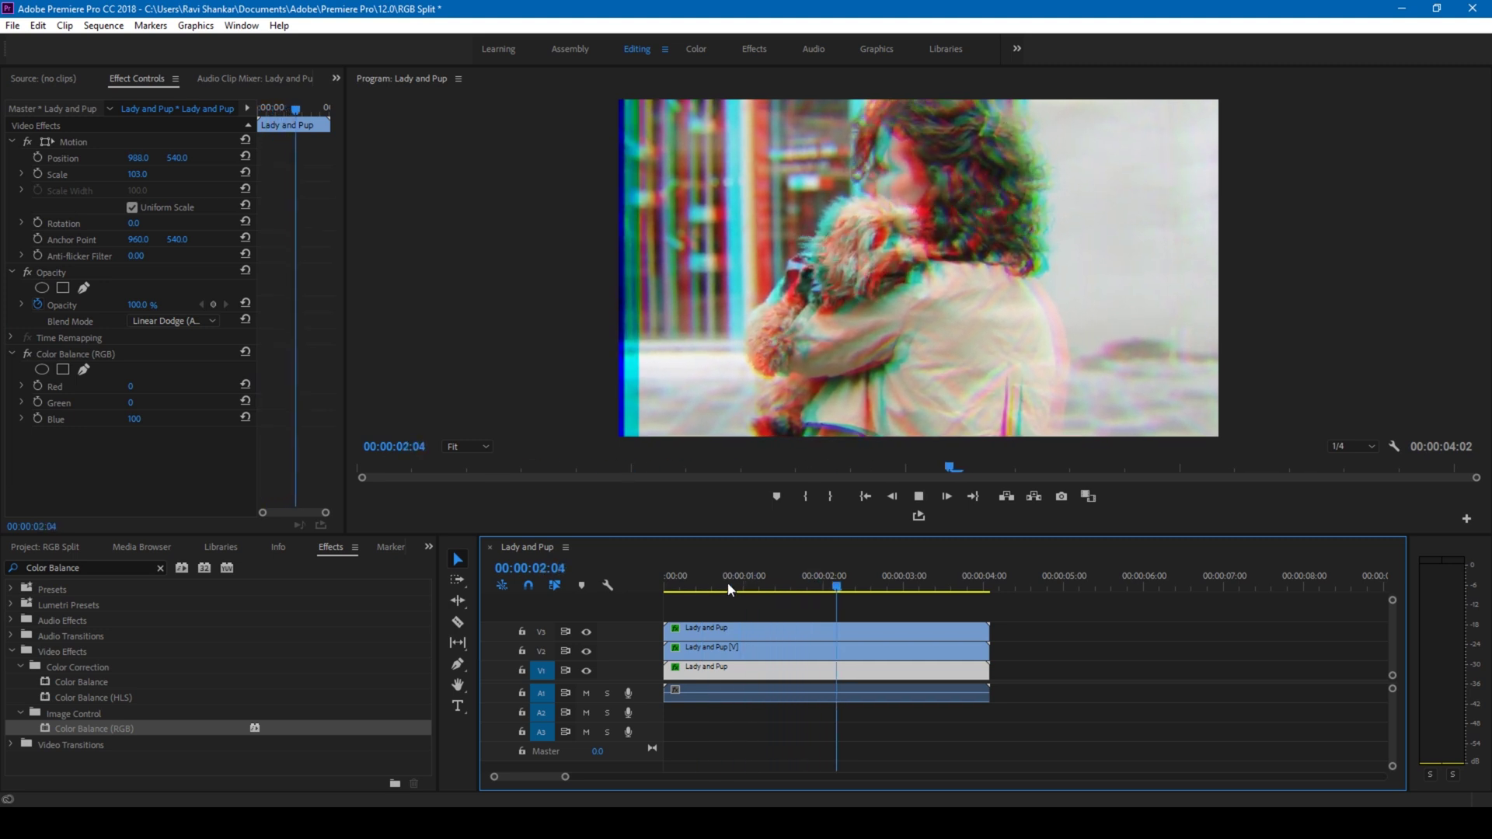
left_click(678, 589)
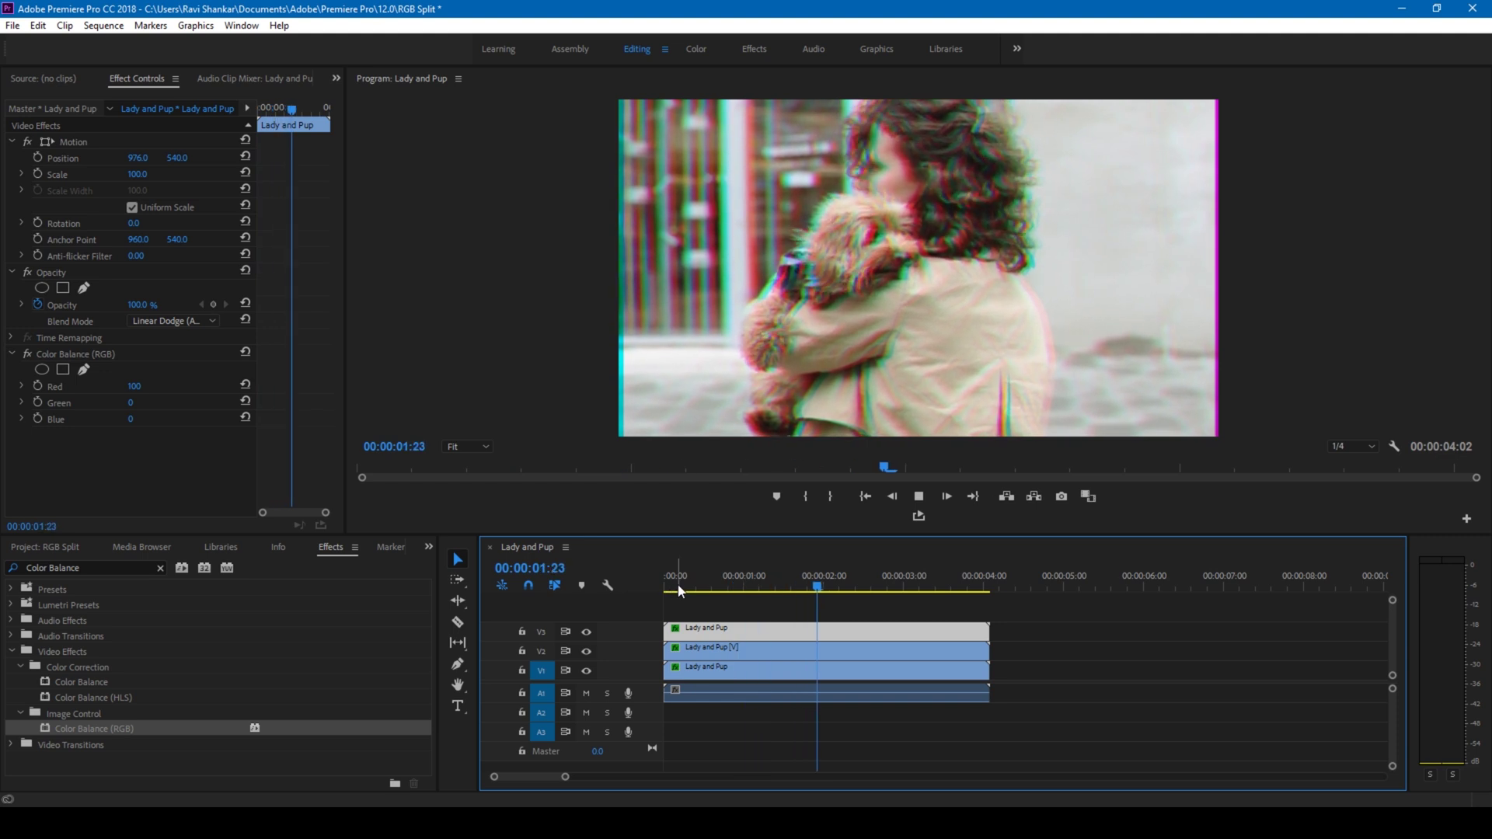
left_click(679, 589)
key("space")
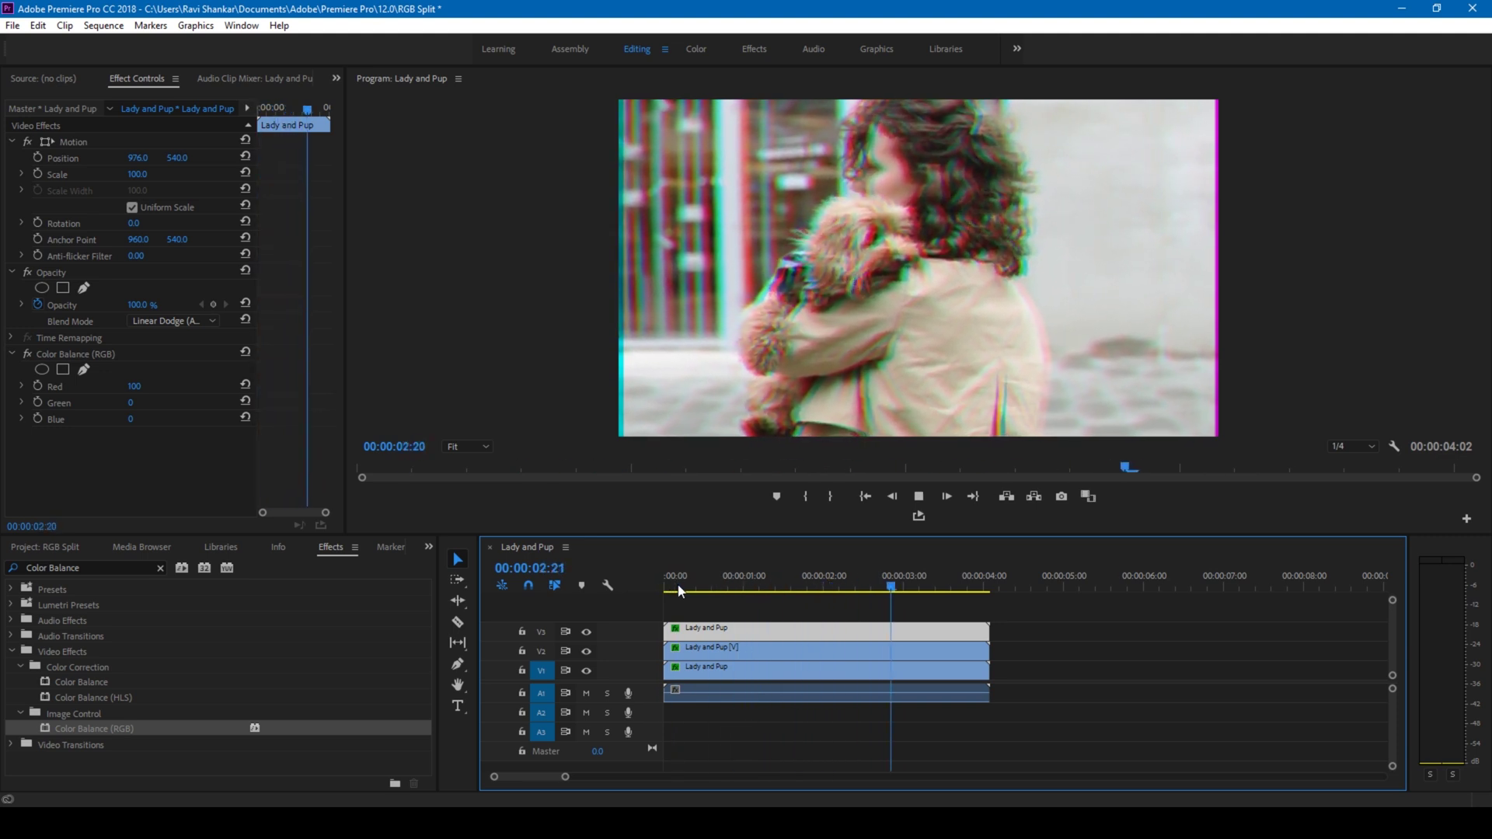
left_click(679, 589)
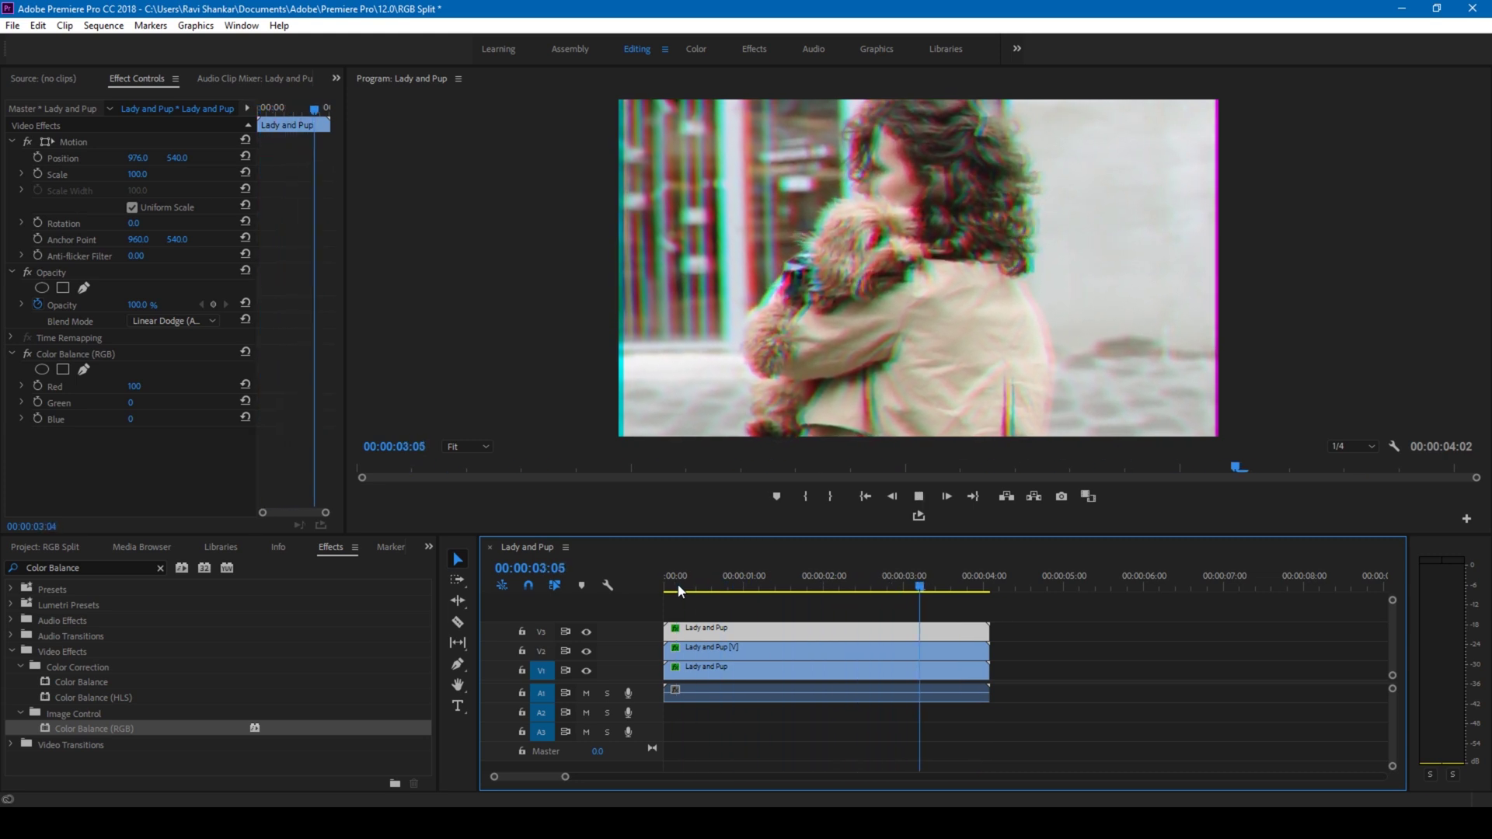
left_click(678, 589)
key("space")
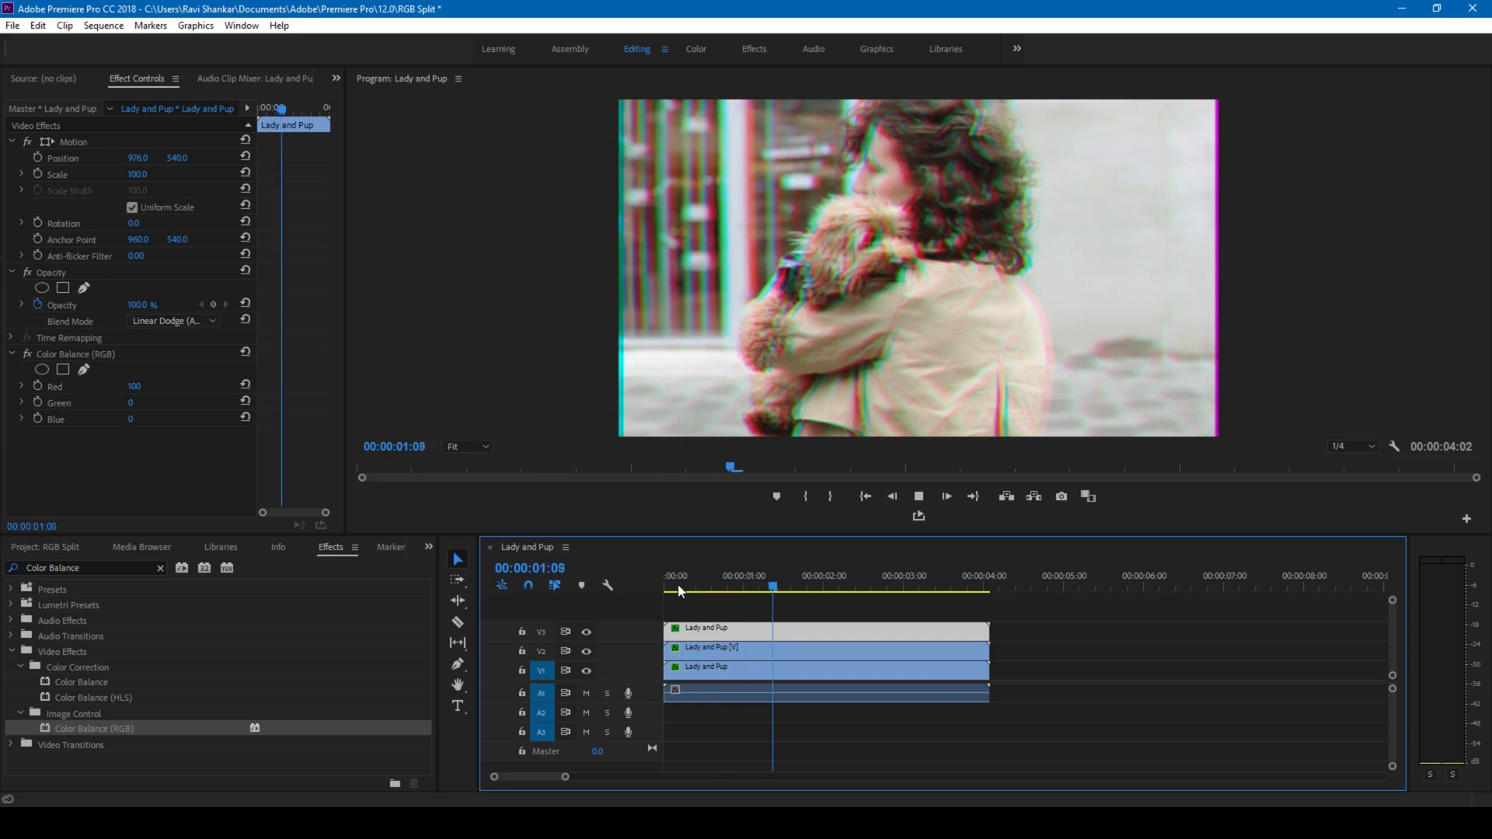